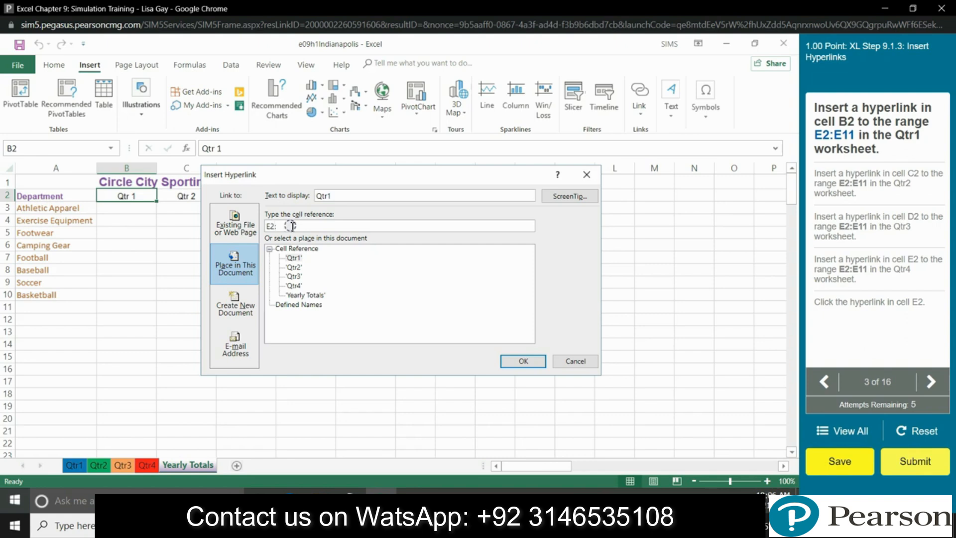
# Step: Finish linking B2 to the Qtr1 sheet's range E2:E11
pyautogui.write('11')
pyautogui.click(517, 363)
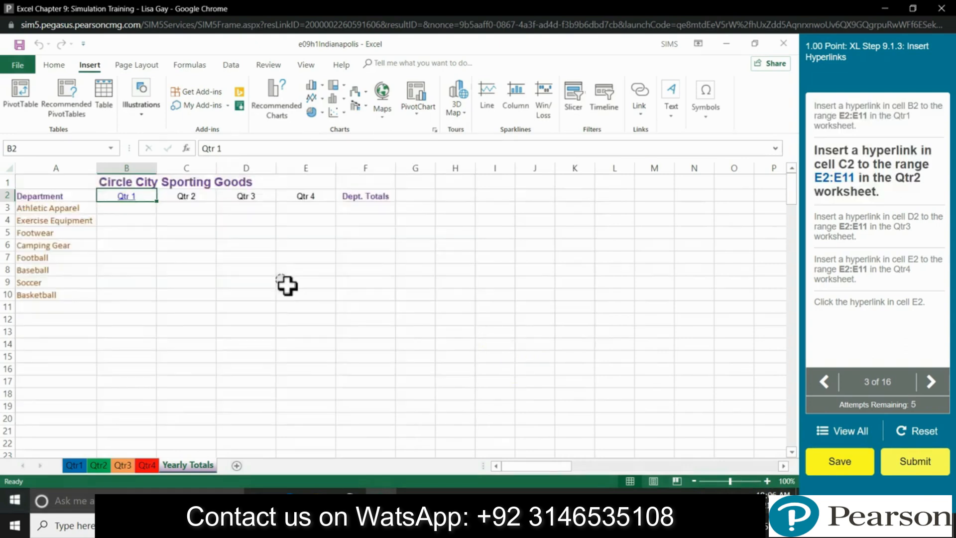
# Step: Hyperlink the Qtr 2 heading in C2 to Qtr2!E2:E11
pyautogui.click(199, 199)
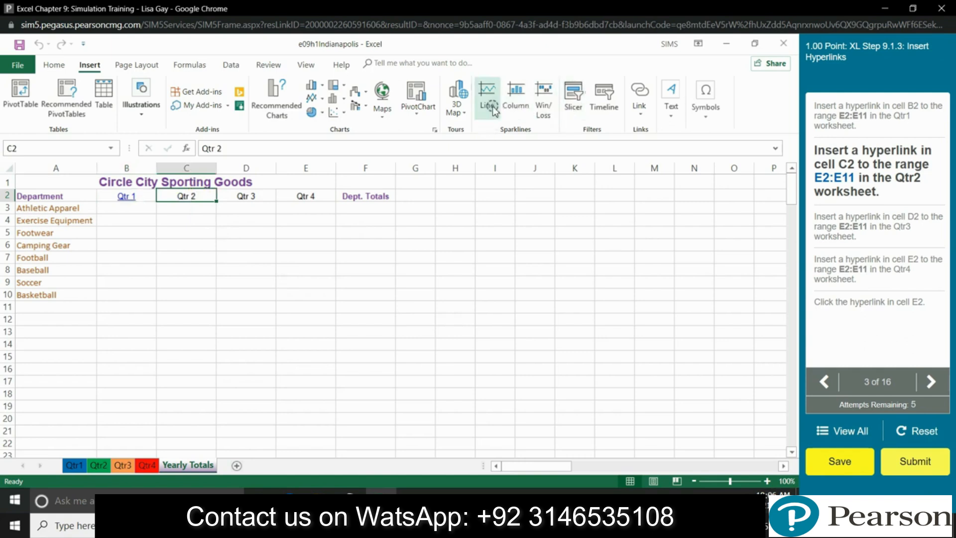
pyautogui.click(638, 95)
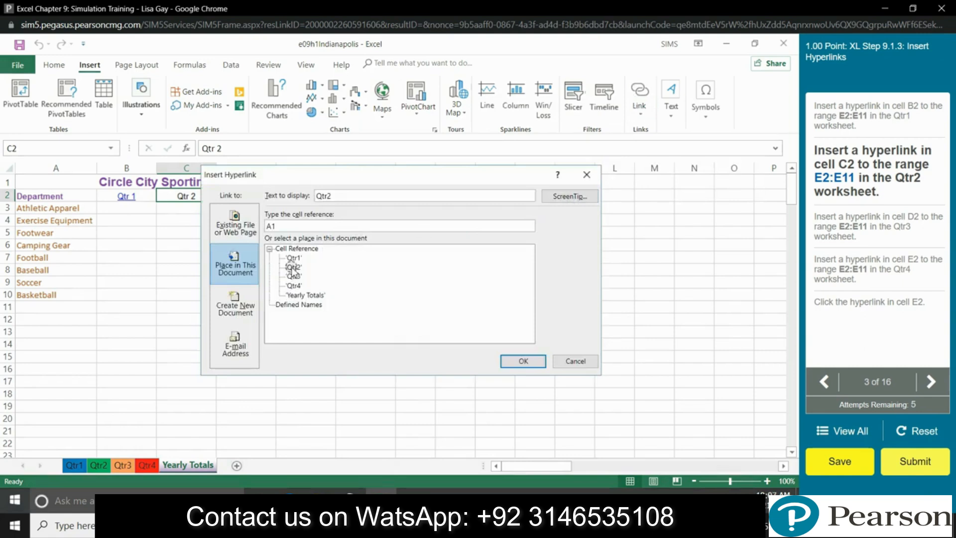
pyautogui.click(294, 227)
pyautogui.click(529, 362)
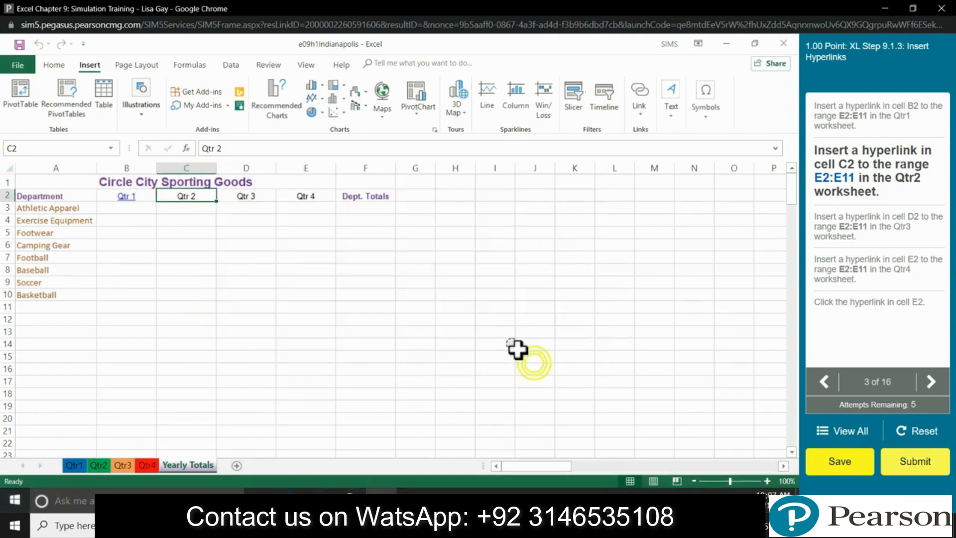
# Step: Hyperlink the Qtr 3 heading in D2 to Qtr3!E2:E11
pyautogui.click(262, 199)
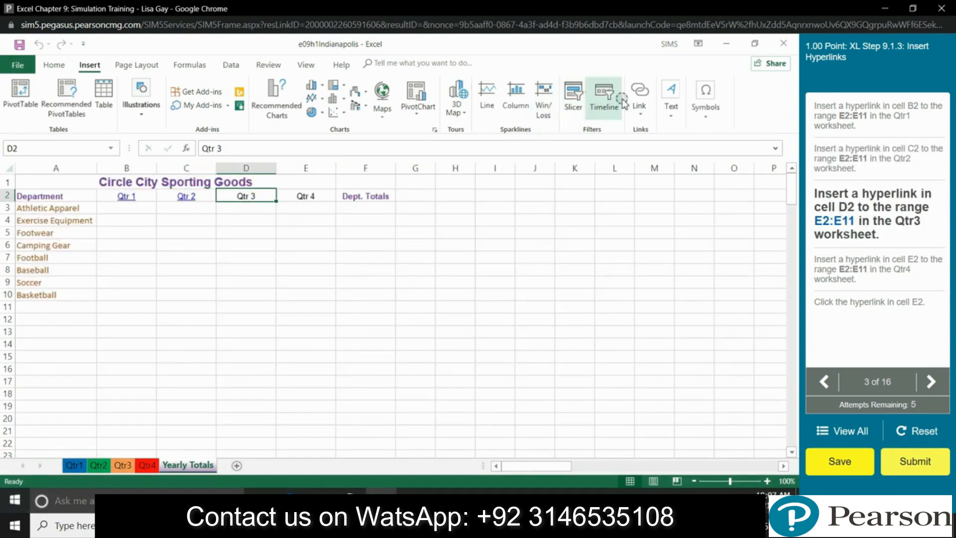
pyautogui.click(638, 92)
pyautogui.click(294, 277)
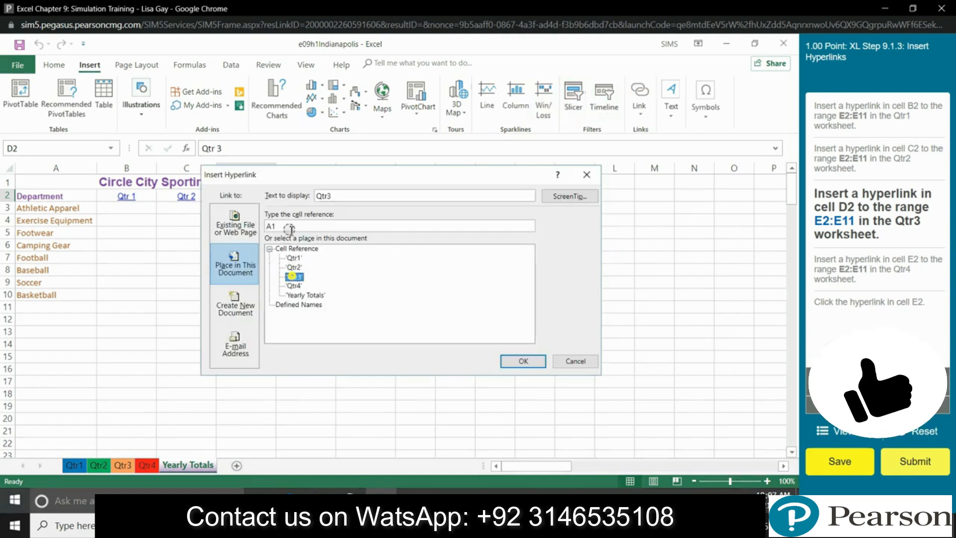
pyautogui.click(281, 225)
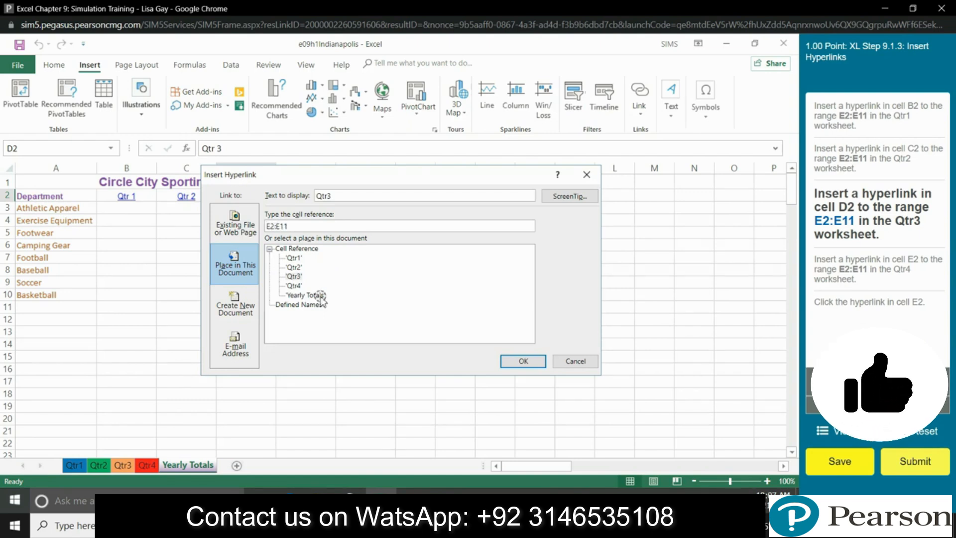
pyautogui.click(515, 361)
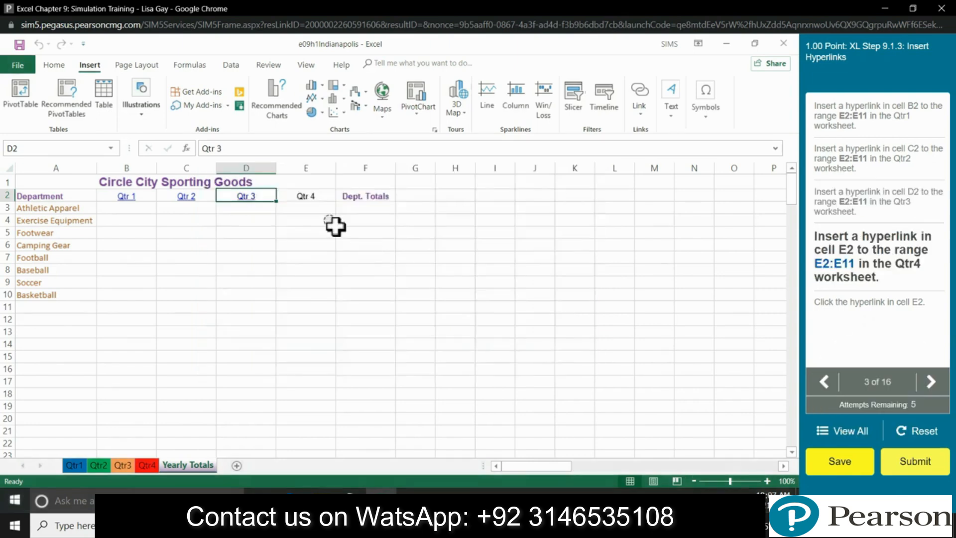
# Step: Hyperlink the Qtr 4 heading in E2 to Qtr4!E2:E11 and follow the link to verify it
pyautogui.click(318, 195)
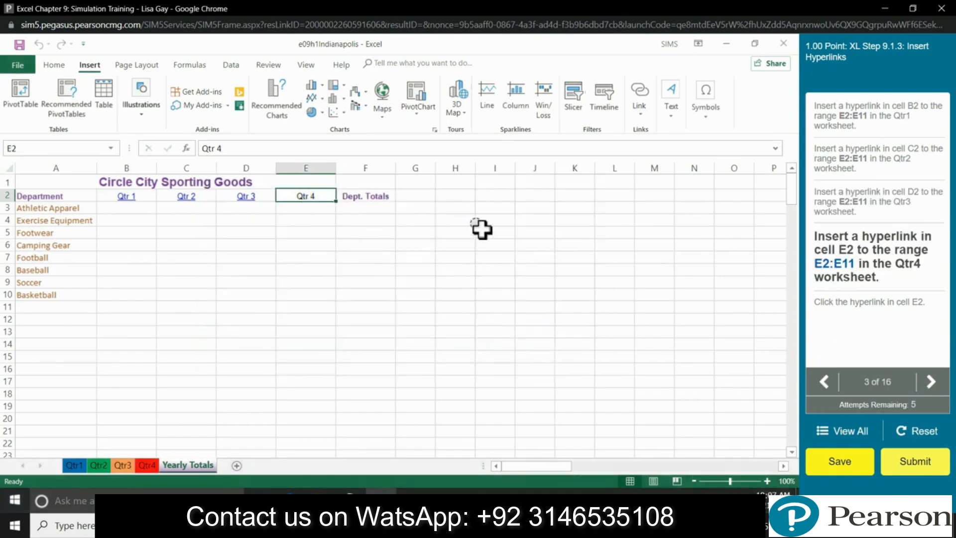
pyautogui.click(640, 92)
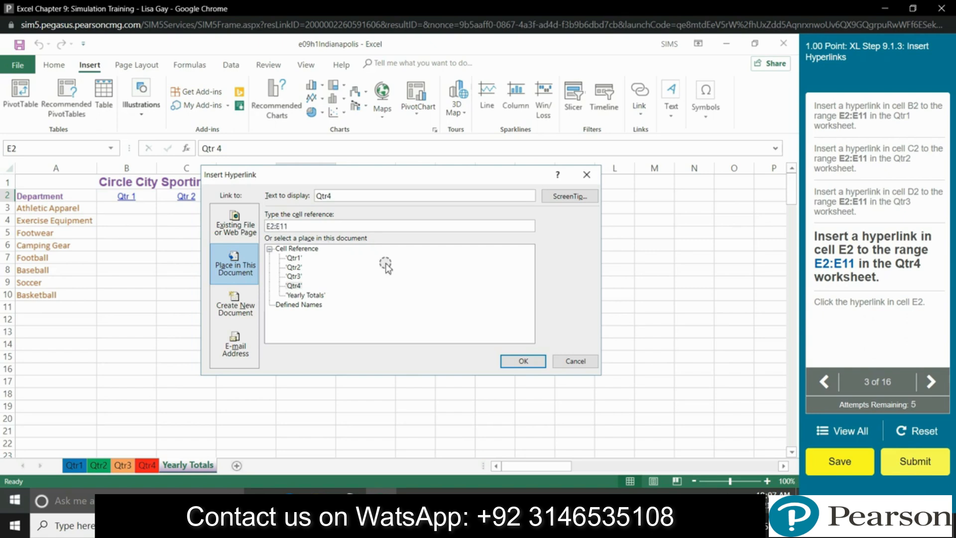
pyautogui.click(521, 361)
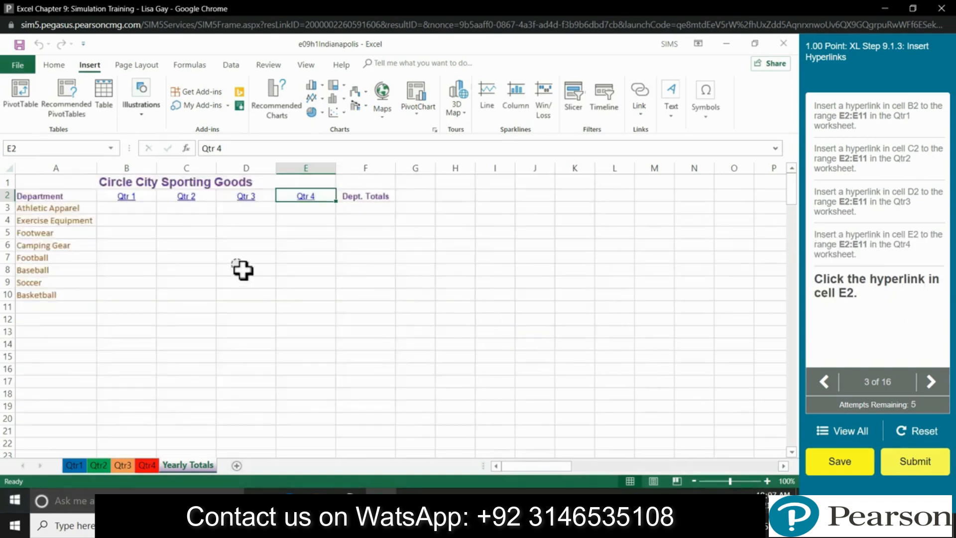
pyautogui.click(301, 198)
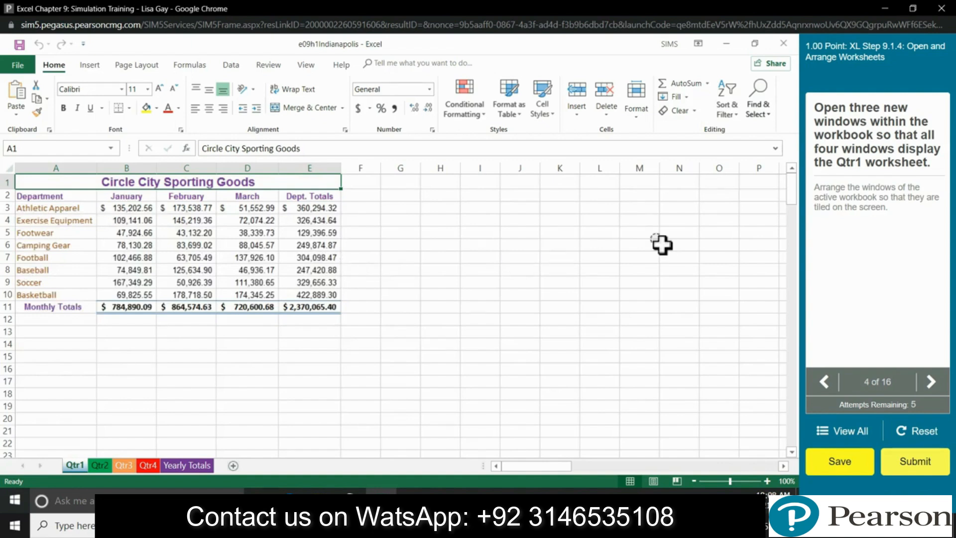
# Step: Open three additional New Windows of the workbook
pyautogui.click(306, 65)
pyautogui.click(335, 116)
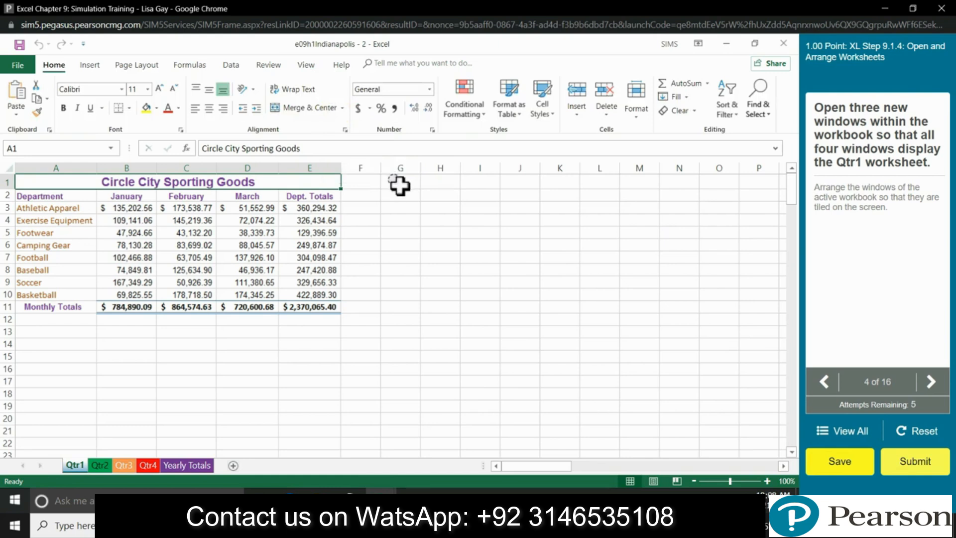
pyautogui.click(306, 65)
pyautogui.click(336, 108)
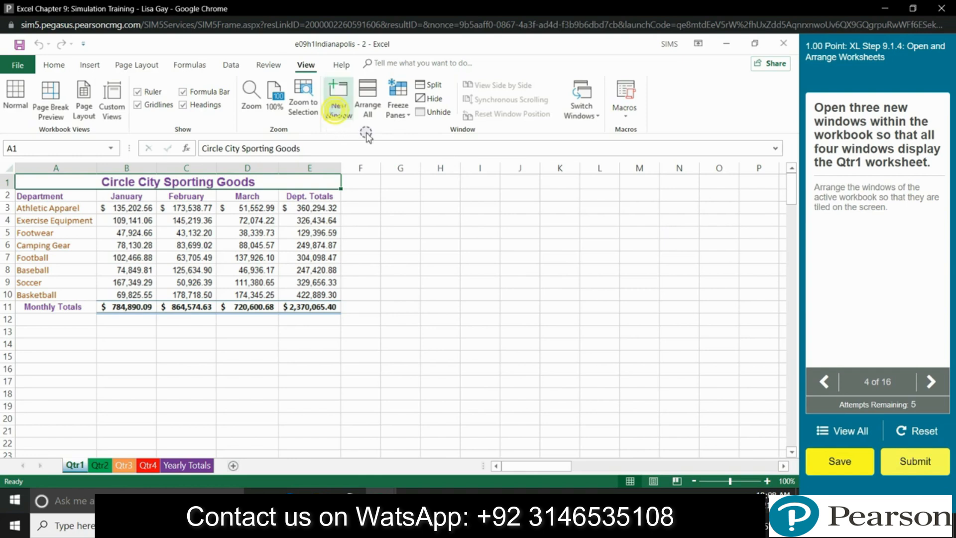
pyautogui.click(306, 65)
pyautogui.click(338, 102)
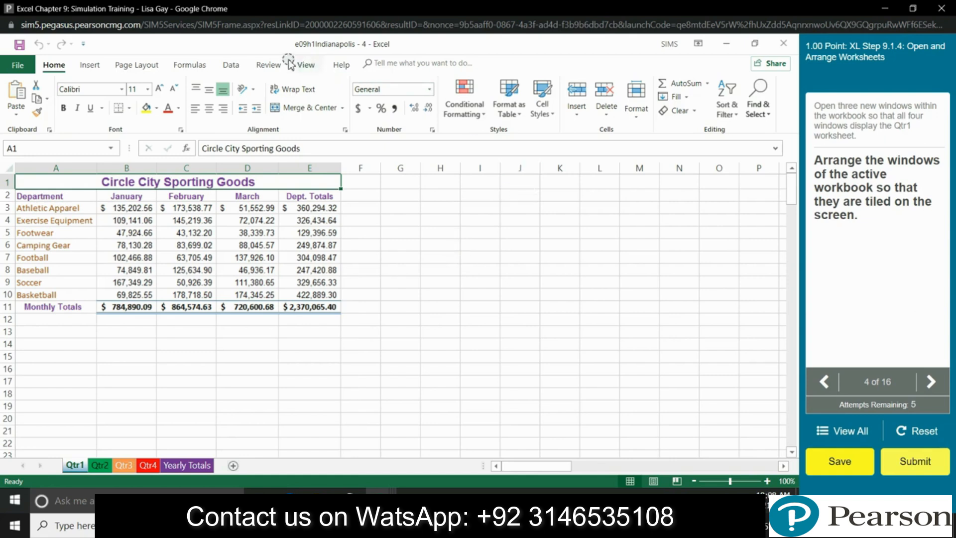
# Step: Tile only this workbook's windows with Arrange All
pyautogui.click(307, 66)
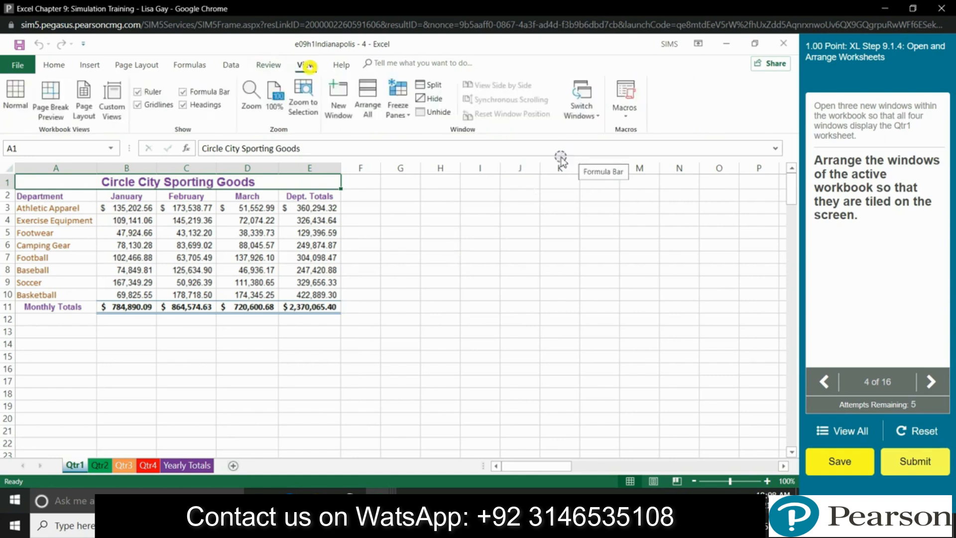
pyautogui.click(367, 118)
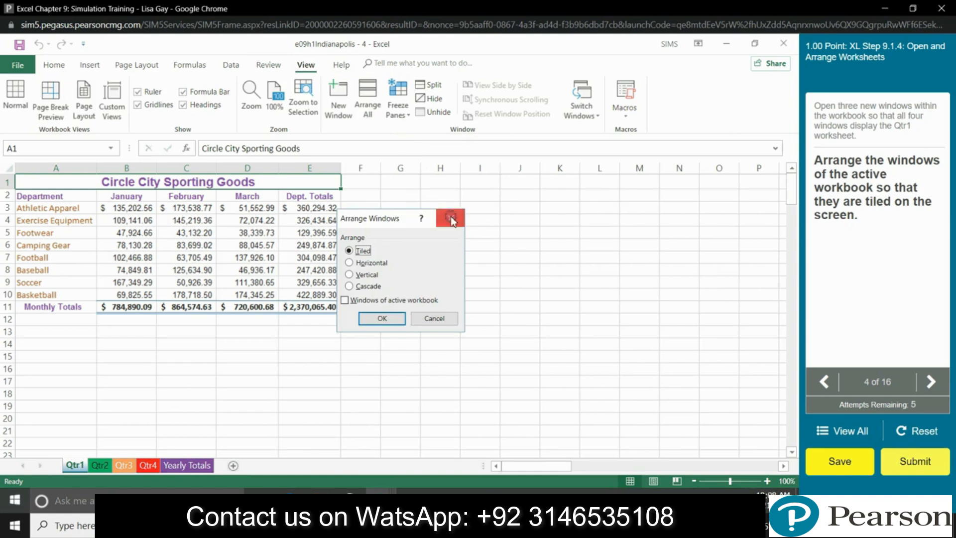
pyautogui.click(375, 301)
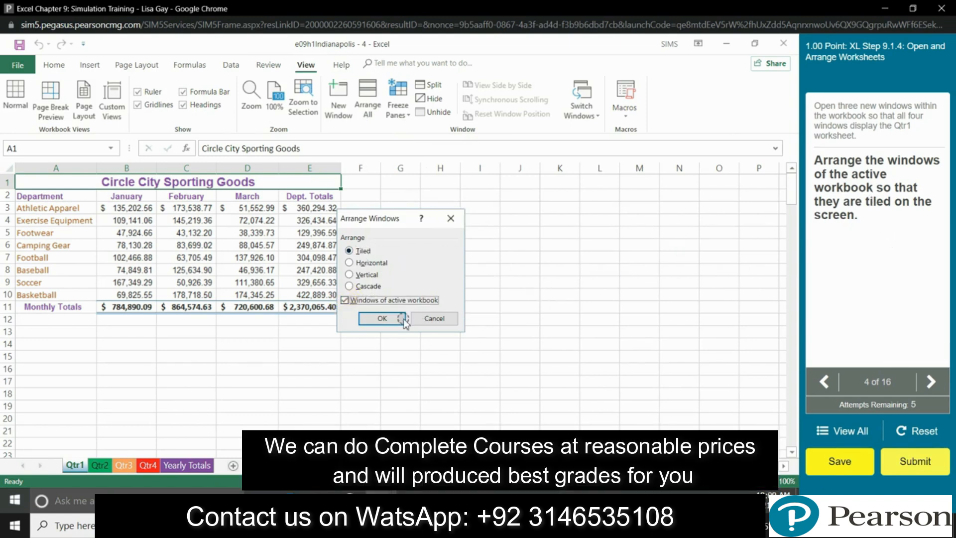
pyautogui.click(385, 319)
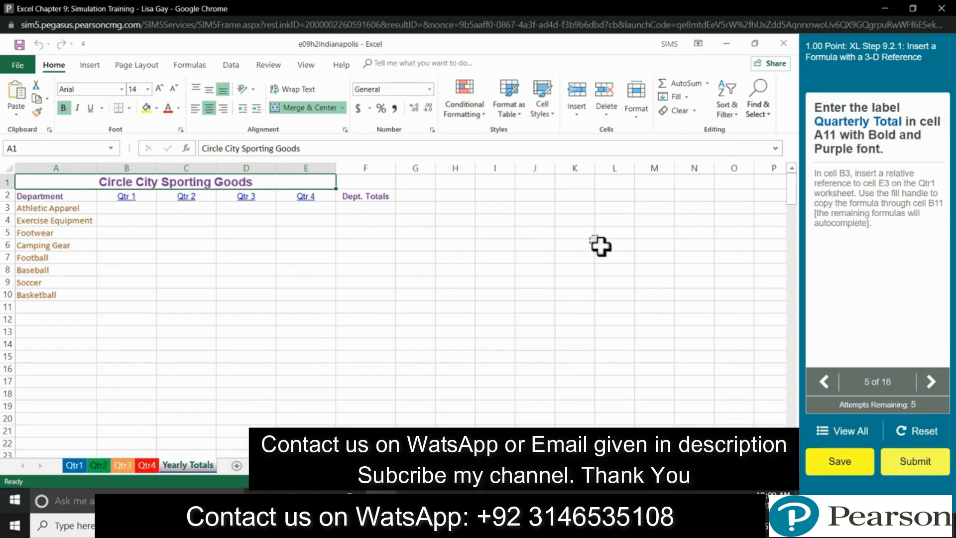
# Step: Enter 'Quarterly Total' in A11 and format it bold with purple font
pyautogui.click(29, 307)
pyautogui.write('Quarterly Total')
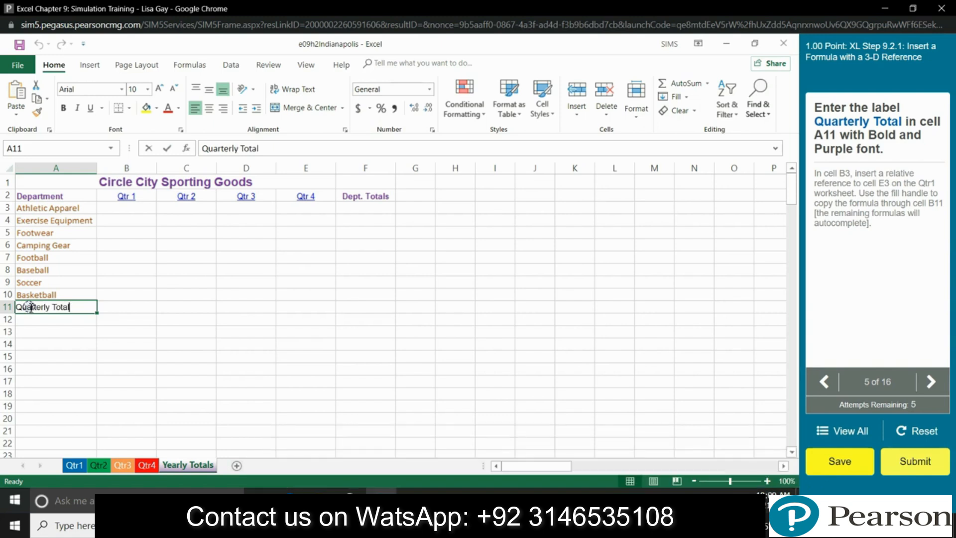
pyautogui.click(33, 311)
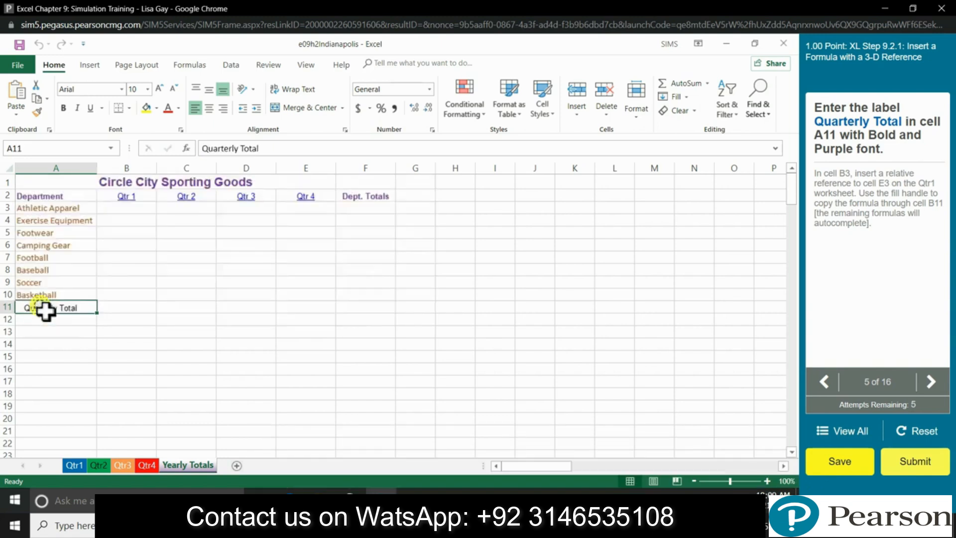
pyautogui.click(64, 108)
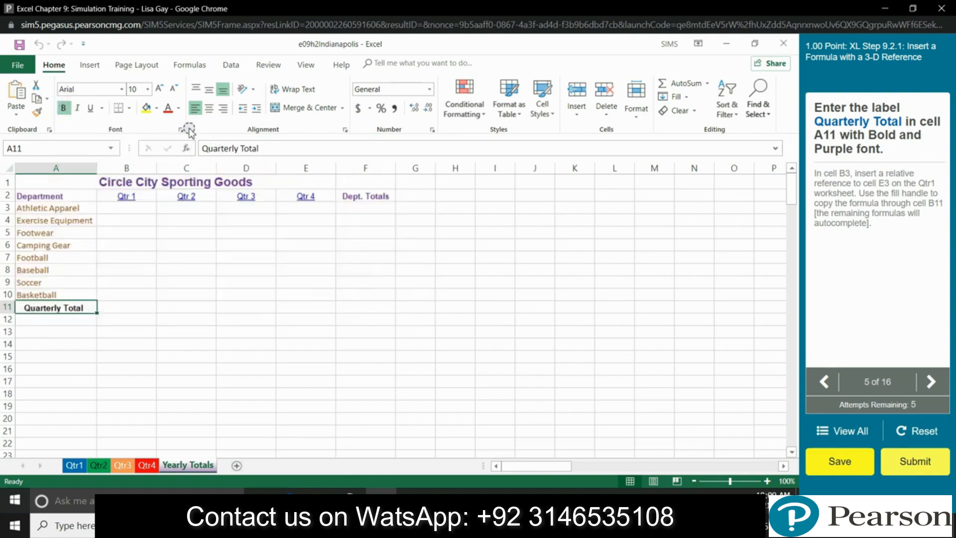
pyautogui.click(178, 108)
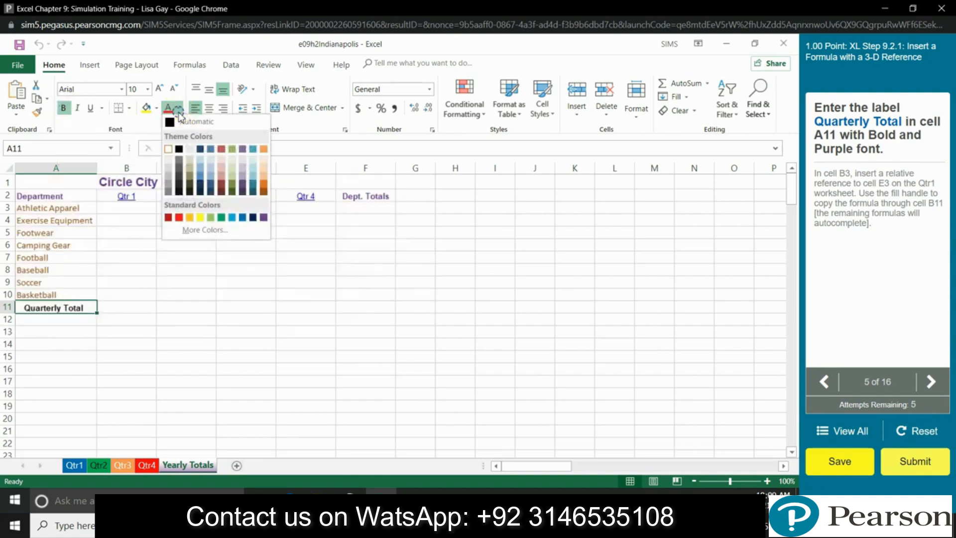
pyautogui.click(263, 218)
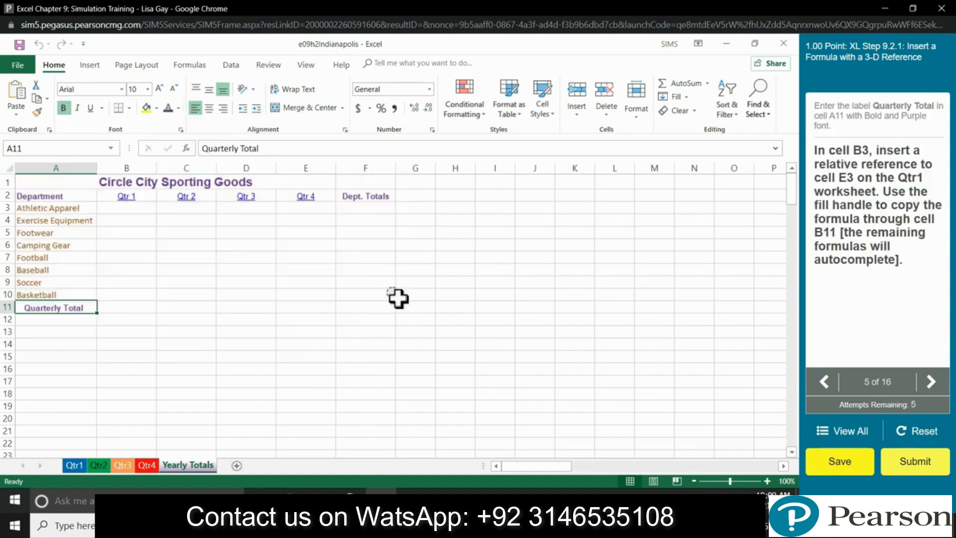
pyautogui.click(127, 211)
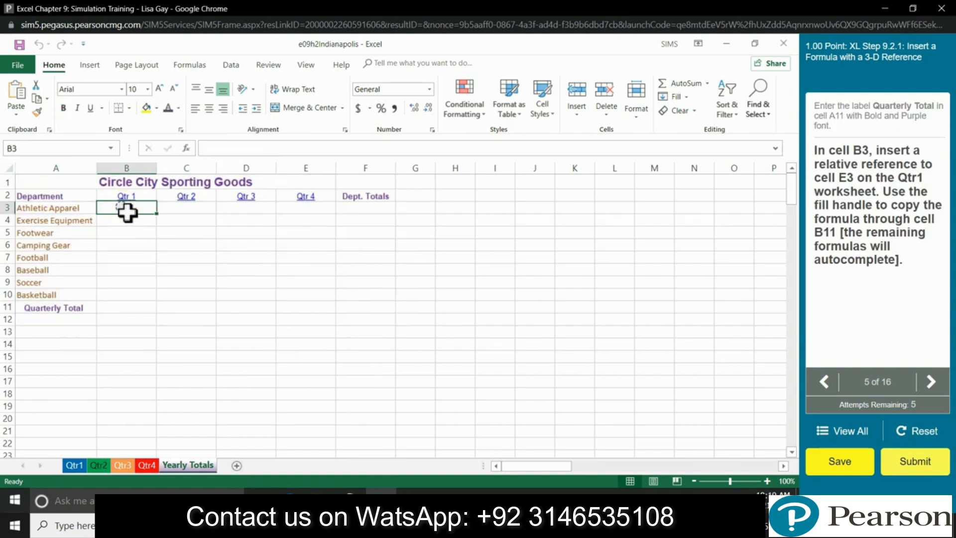
# Step: Enter a formula in B3 referencing cell E3 on the Qtr1 sheet
pyautogui.click(219, 148)
pyautogui.write("='Qtr1'!")
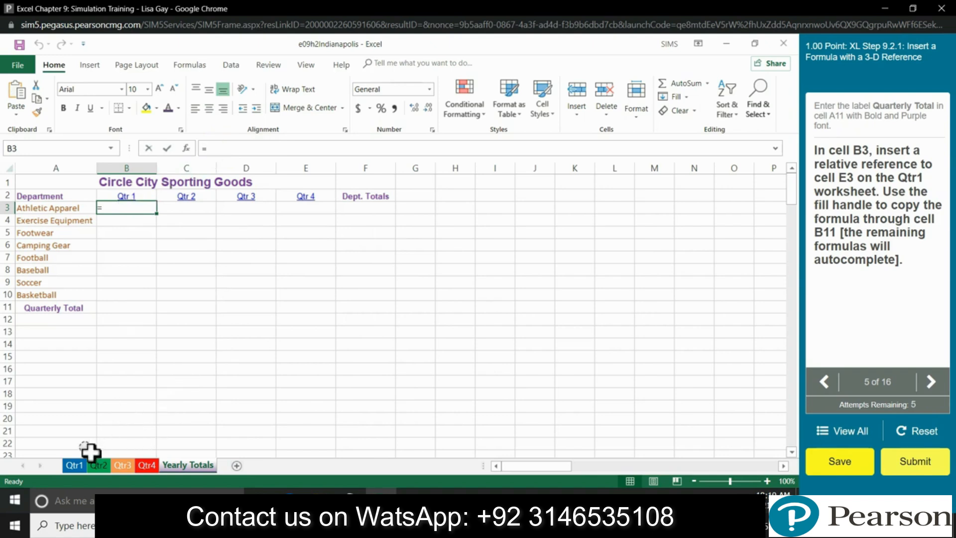
pyautogui.click(75, 464)
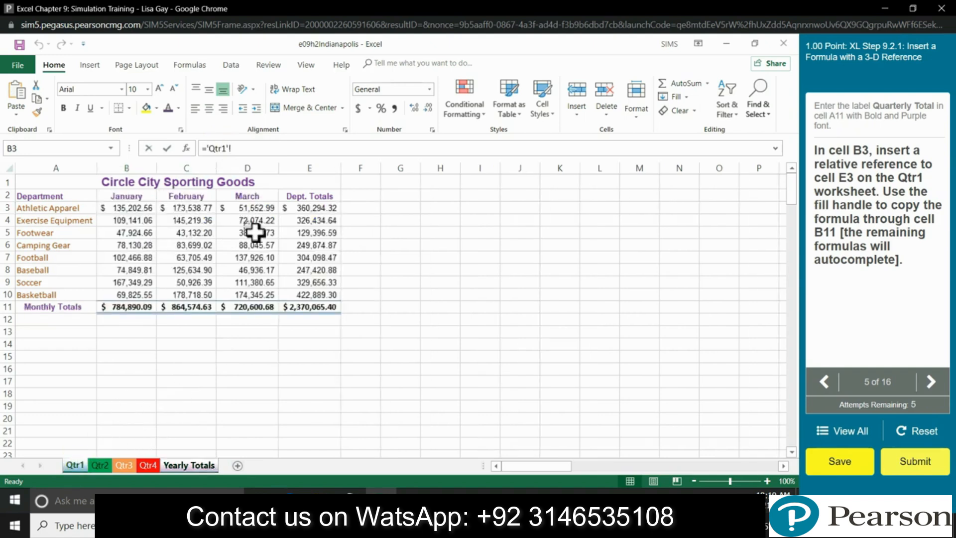
pyautogui.click(314, 210)
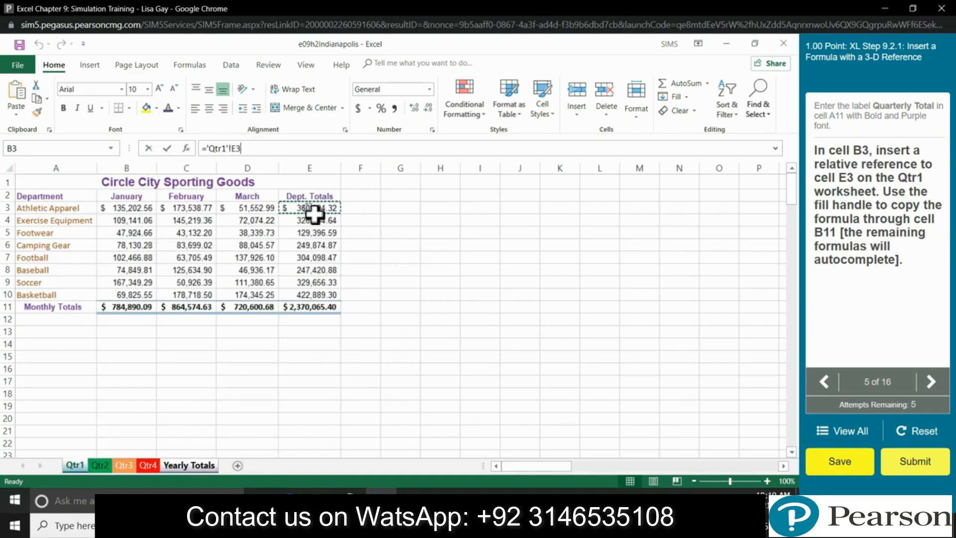
pyautogui.press('Return')
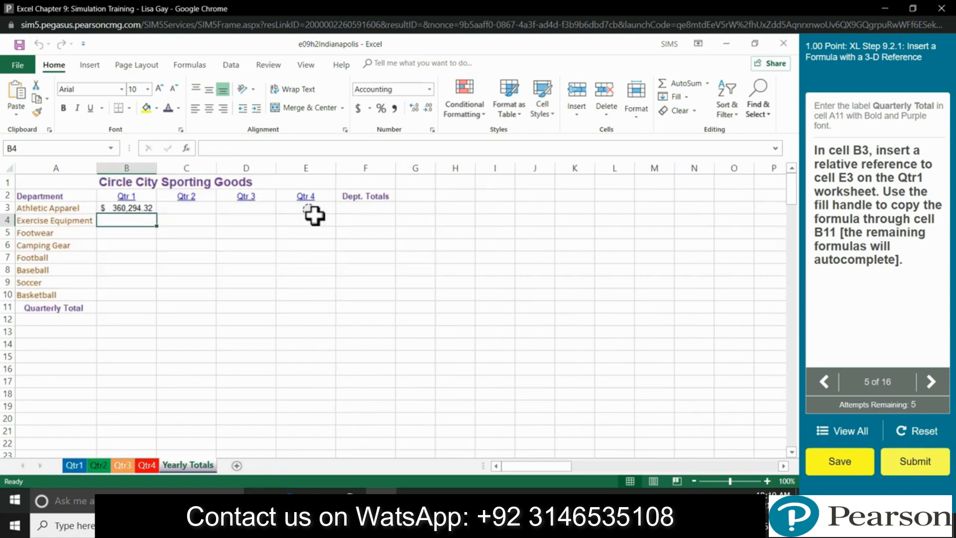
# Step: Fill the B3 formula down through B11
pyautogui.click(134, 208)
pyautogui.moveTo(156, 213); pyautogui.dragTo(161, 298)
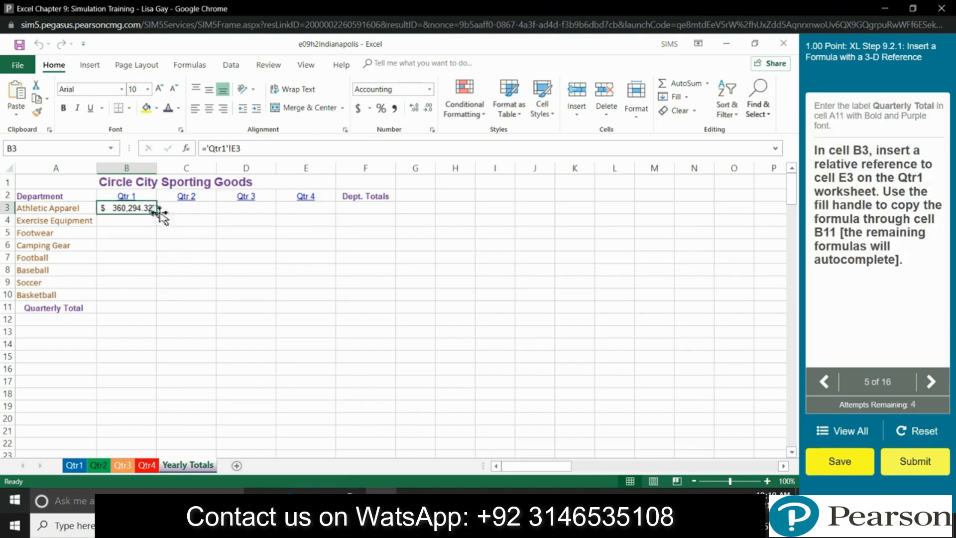
pyautogui.moveTo(161, 222); pyautogui.dragTo(160, 312)
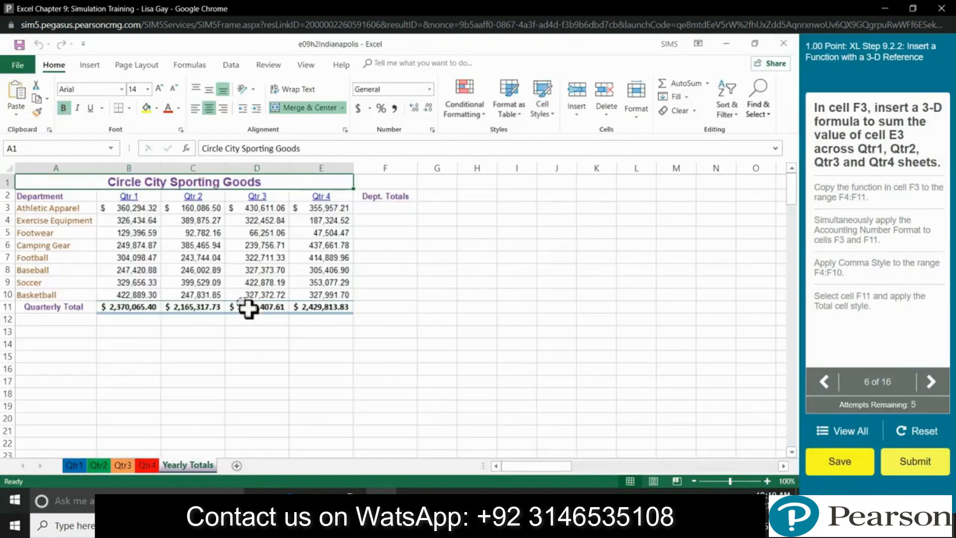
# Step: Begin a SUM formula in F3 pointing to the Qtr1 sheet, then dismiss a stray pop-up
pyautogui.click(379, 214)
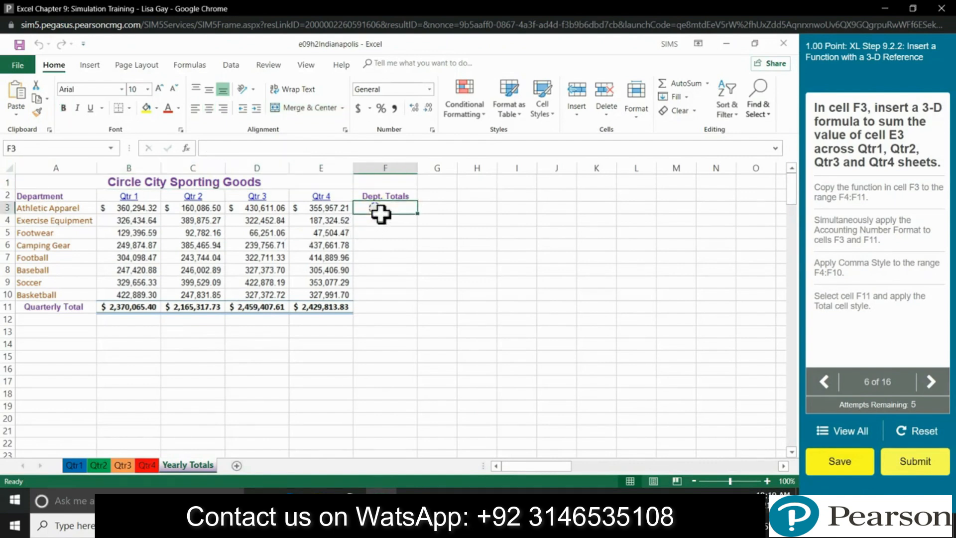
pyautogui.click(288, 145)
pyautogui.write('=')
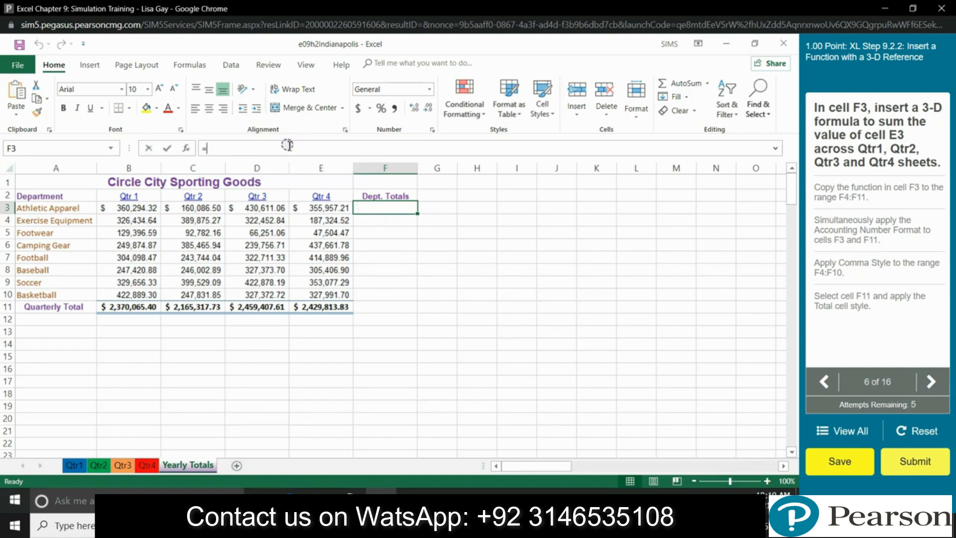
pyautogui.write('sum')
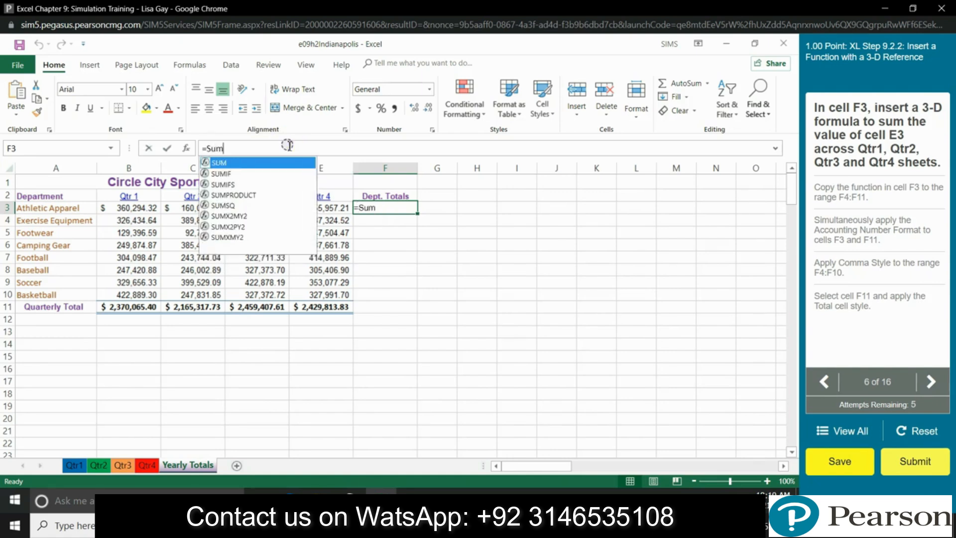
pyautogui.press('Tab')
pyautogui.click(78, 465)
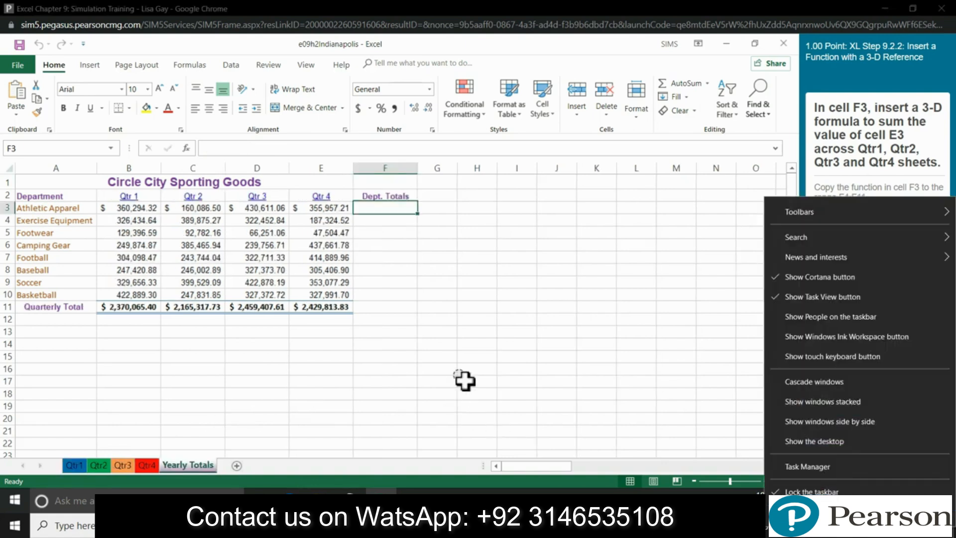
pyautogui.click(636, 282)
# Step: Enter =SUM('Qtr1:Qtr4'!E3) in F3 and fill it down through F11
pyautogui.click(401, 209)
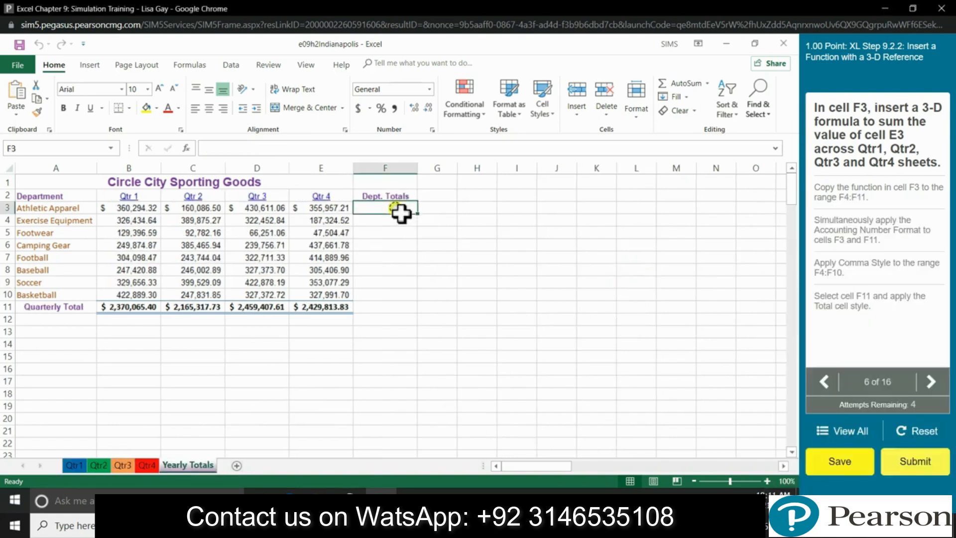
pyautogui.click(262, 148)
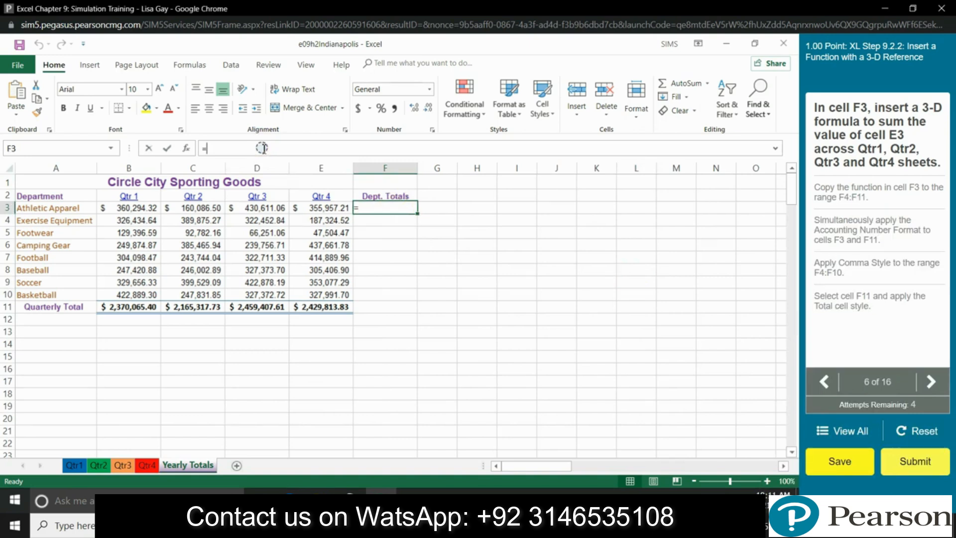
pyautogui.write('=Sum')
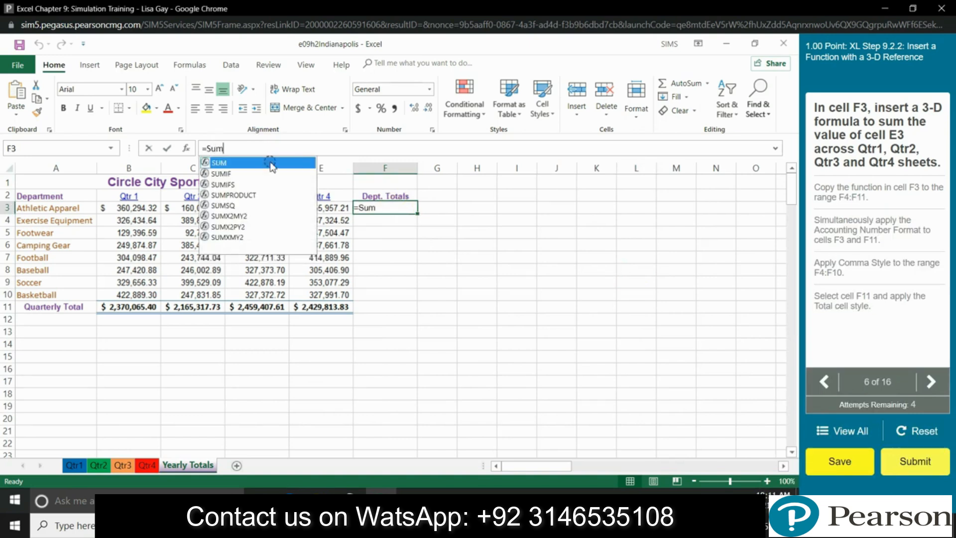
pyautogui.doubleClick(259, 164)
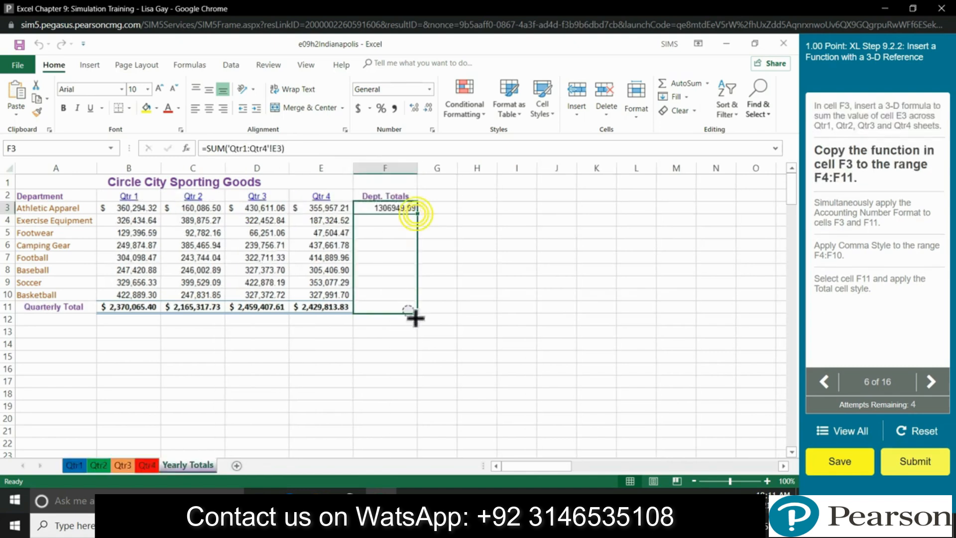
pyautogui.moveTo(412, 315); pyautogui.dragTo(412, 315)
pyautogui.click(491, 309)
pyautogui.click(428, 322)
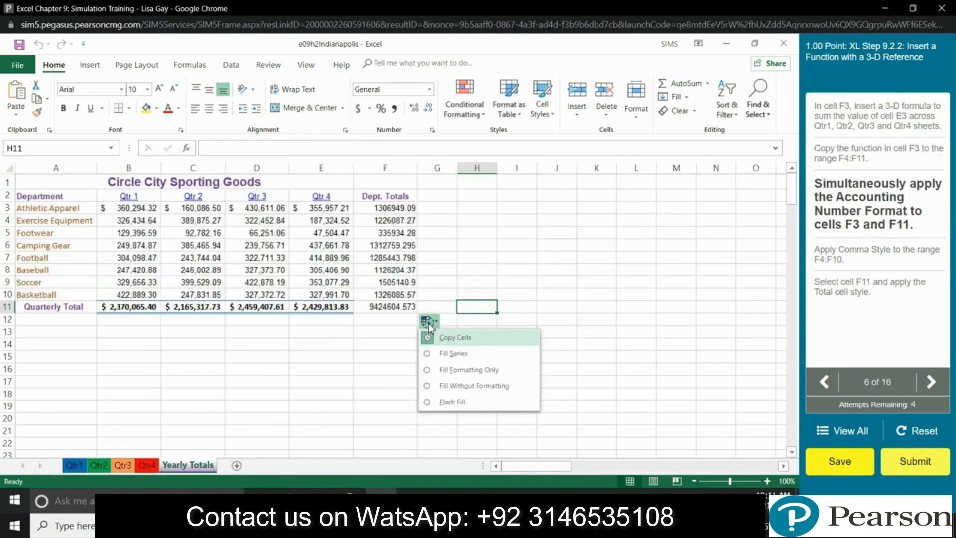
# Step: Apply Accounting number format to F3 and F11
pyautogui.click(446, 233)
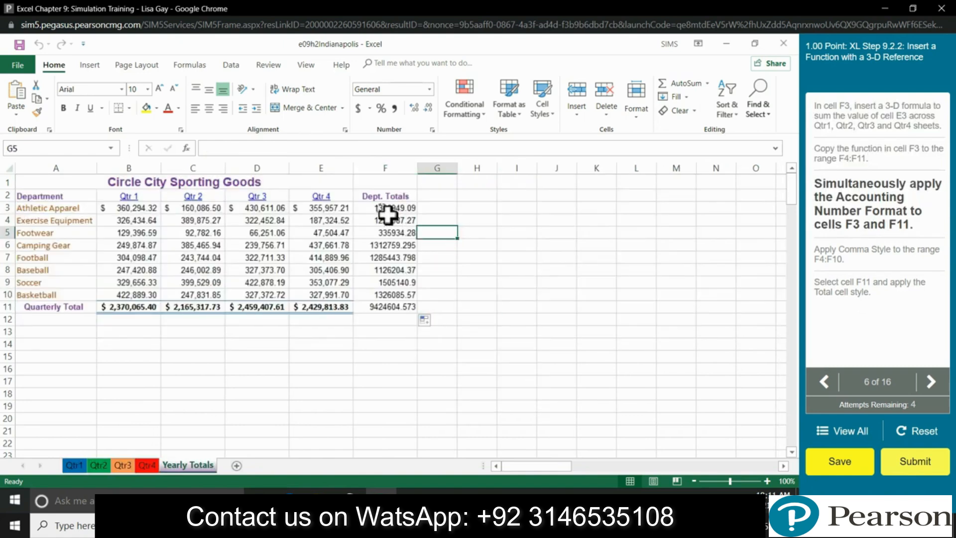
pyautogui.click(388, 212)
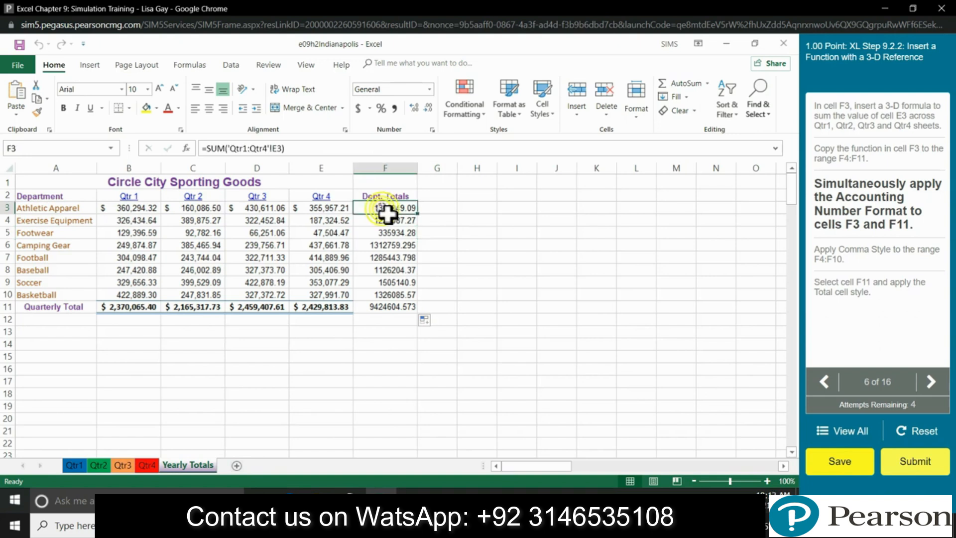
pyautogui.keyDown('ctrl'); pyautogui.click(393, 311); pyautogui.keyUp('ctrl')
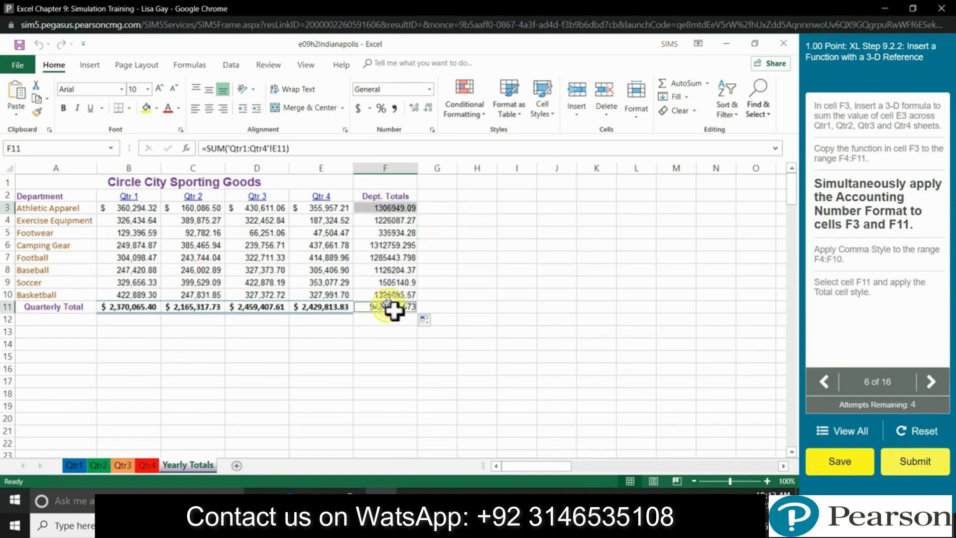
pyautogui.click(431, 90)
pyautogui.click(413, 187)
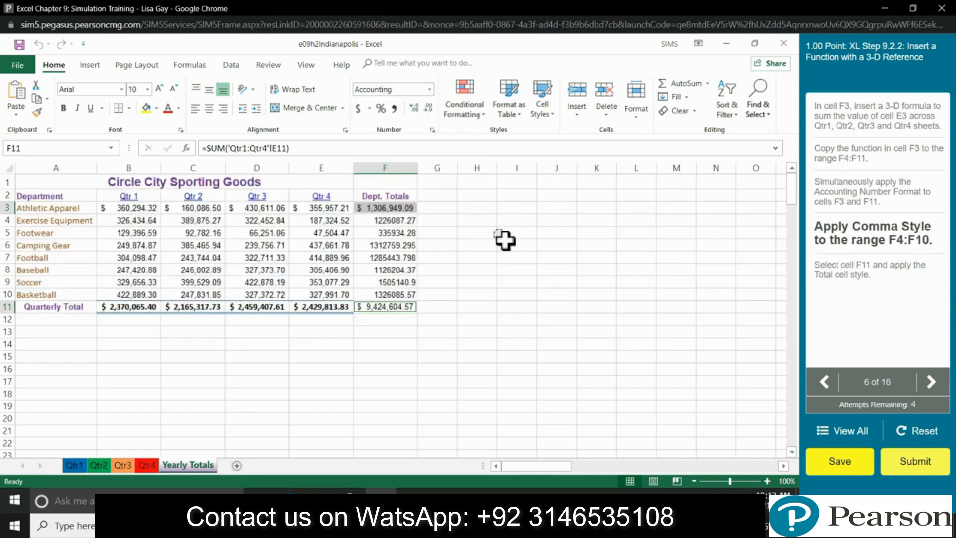
# Step: Apply Comma Style to F4:F10
pyautogui.click(390, 226)
pyautogui.moveTo(389, 225); pyautogui.dragTo(379, 294)
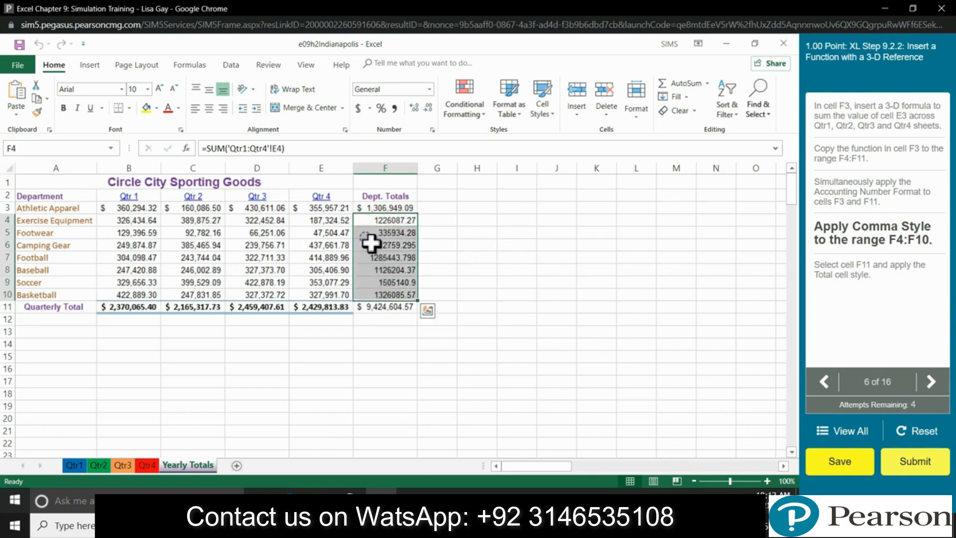
pyautogui.hotkey('alt', 'h')
pyautogui.press('k')
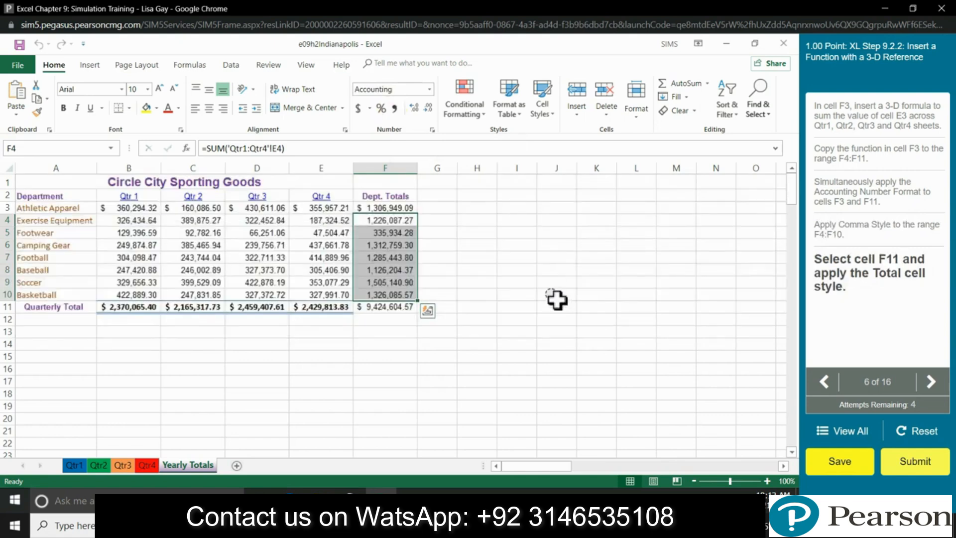
# Step: Apply the Total cell style to F11
pyautogui.click(403, 308)
pyautogui.click(542, 99)
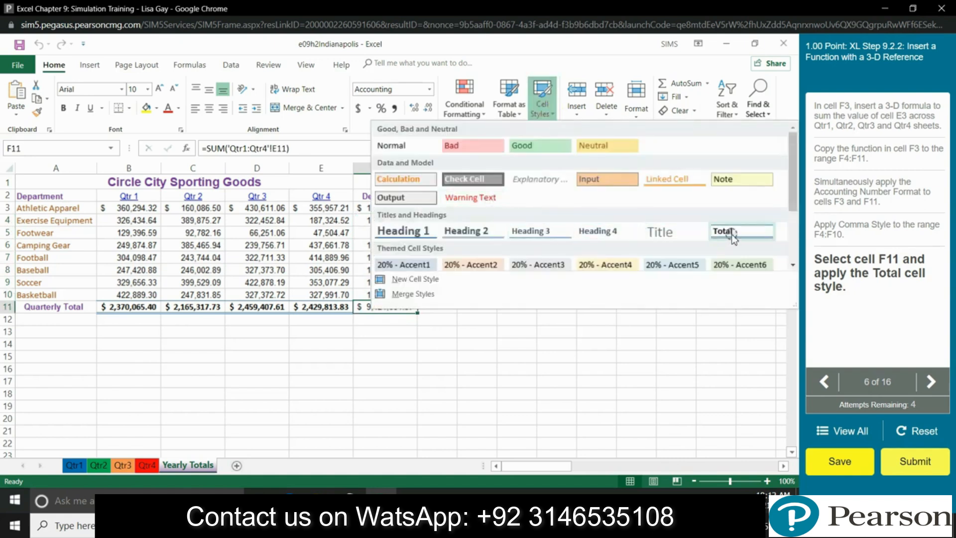
pyautogui.click(727, 234)
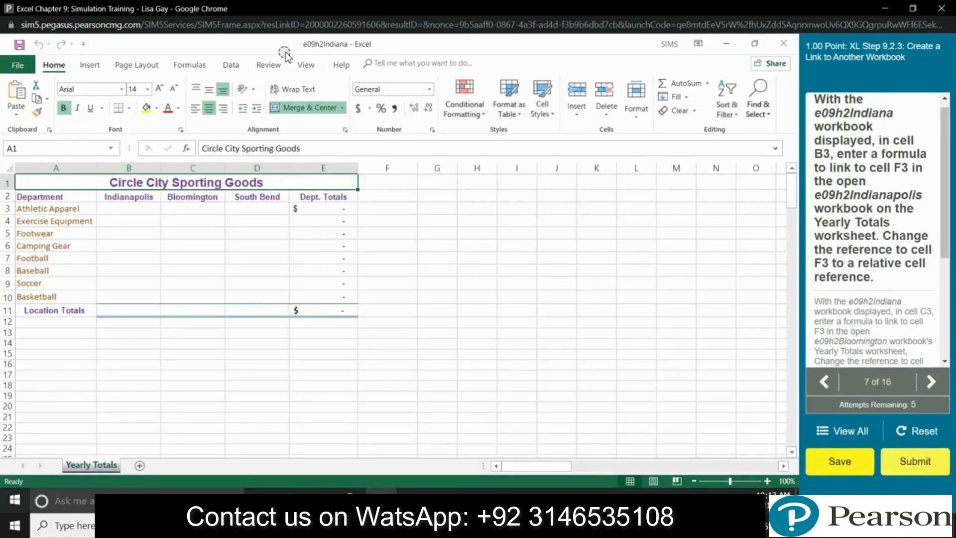
# Step: Select B3 in e09h2Indiana and start a formula with an equals sign
pyautogui.click(143, 212)
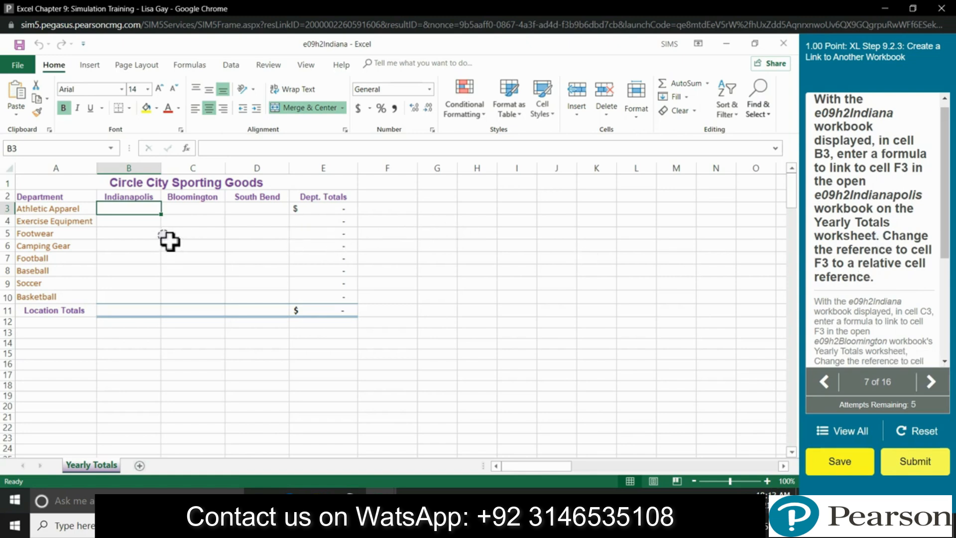
pyautogui.moveTo(379, 503)
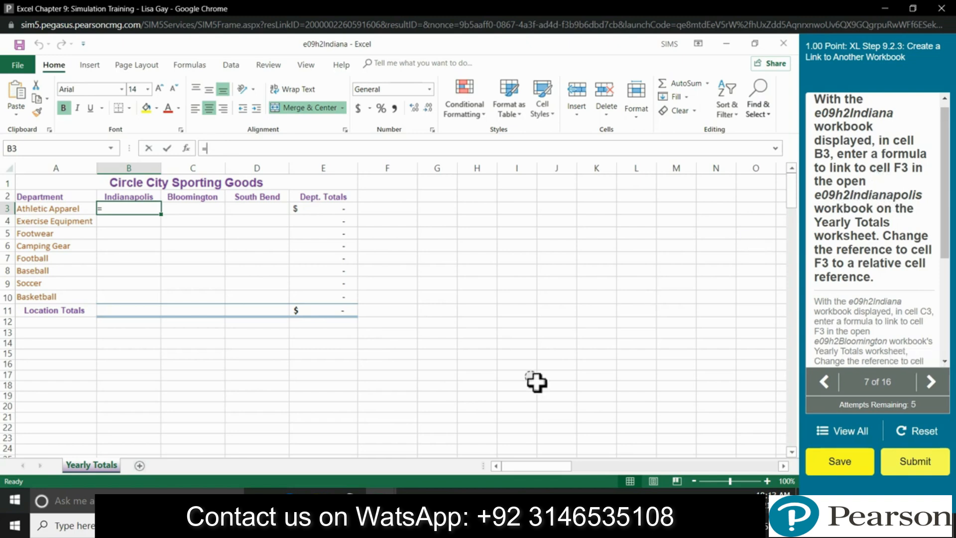
pyautogui.moveTo(381, 525)
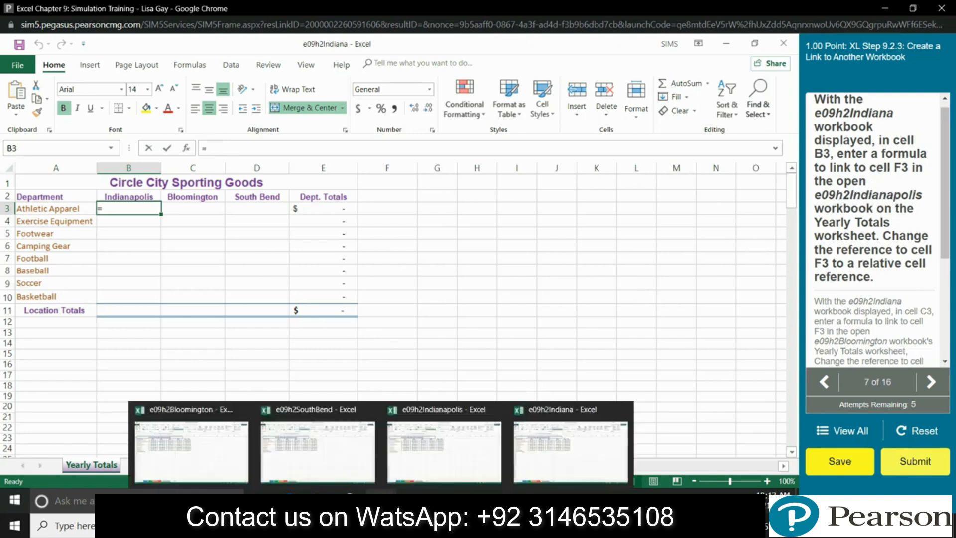
# Step: Link B3 to cell F3 on e09h2Indianapolis's Yearly Totals sheet
pyautogui.click(458, 443)
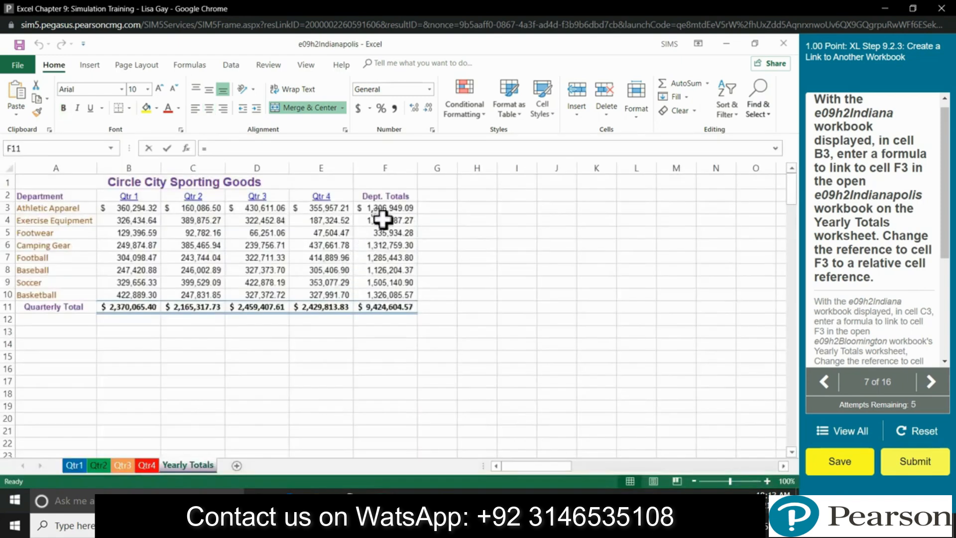
pyautogui.click(383, 212)
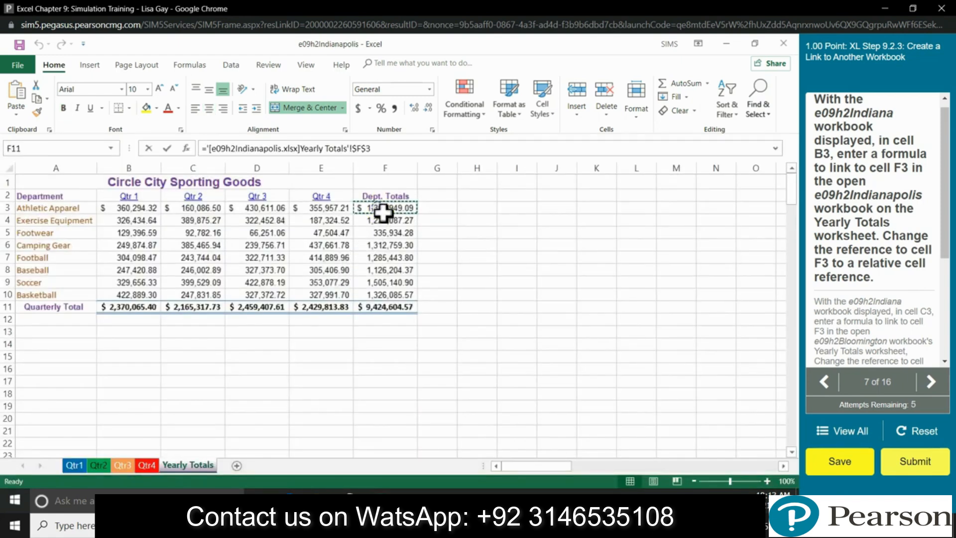
pyautogui.press('Return')
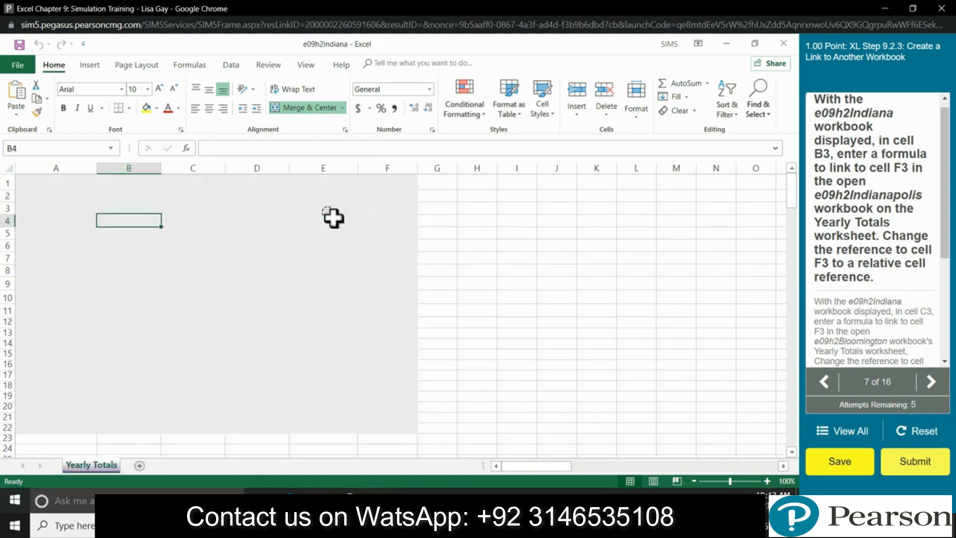
# Step: Edit B3's link formula to remove the $ signs, making the reference relative
pyautogui.click(140, 213)
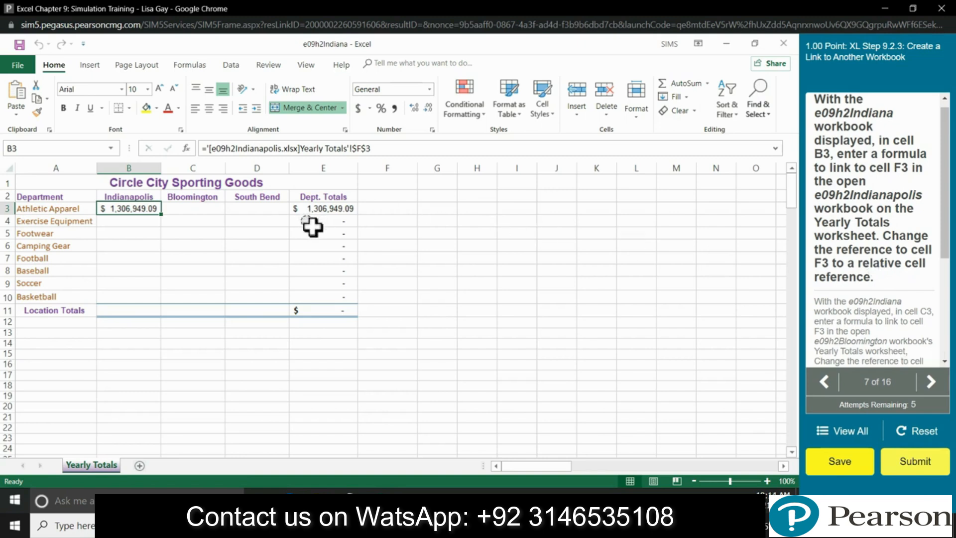
pyautogui.click(366, 147)
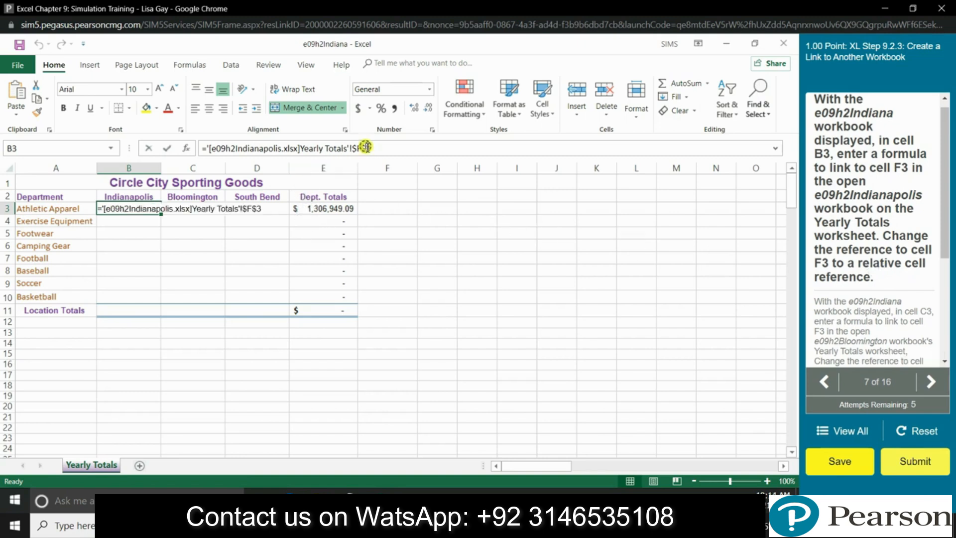
pyautogui.press('BackSpace')
pyautogui.press('Right')
pyautogui.press('Return')
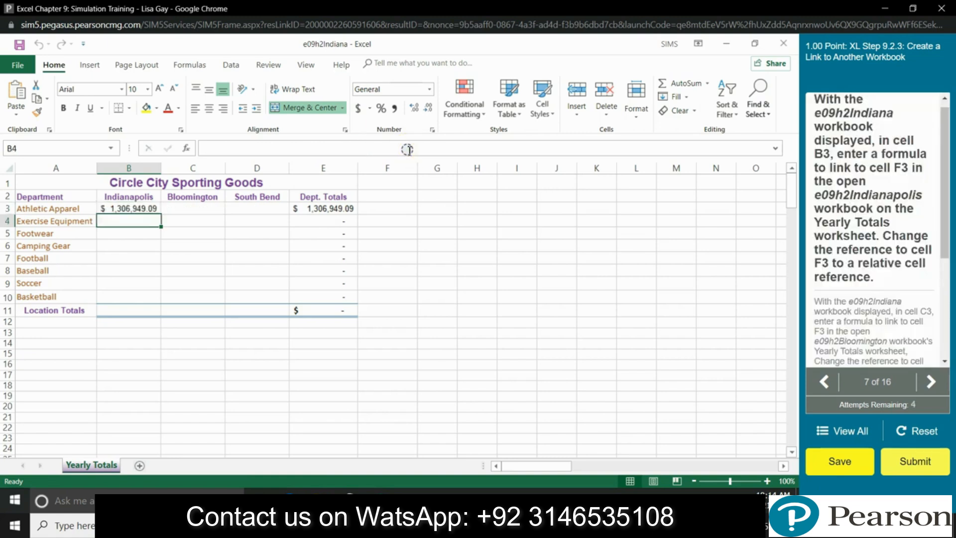
# Step: Re-confirm B3's link to Indianapolis F3 so it shows $1,306,949.09
pyautogui.click(151, 211)
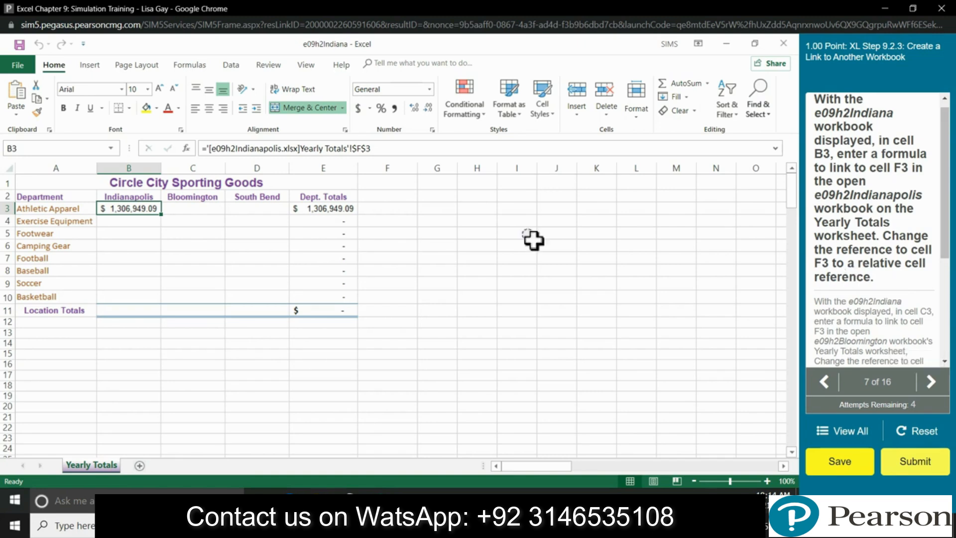
pyautogui.press('Return')
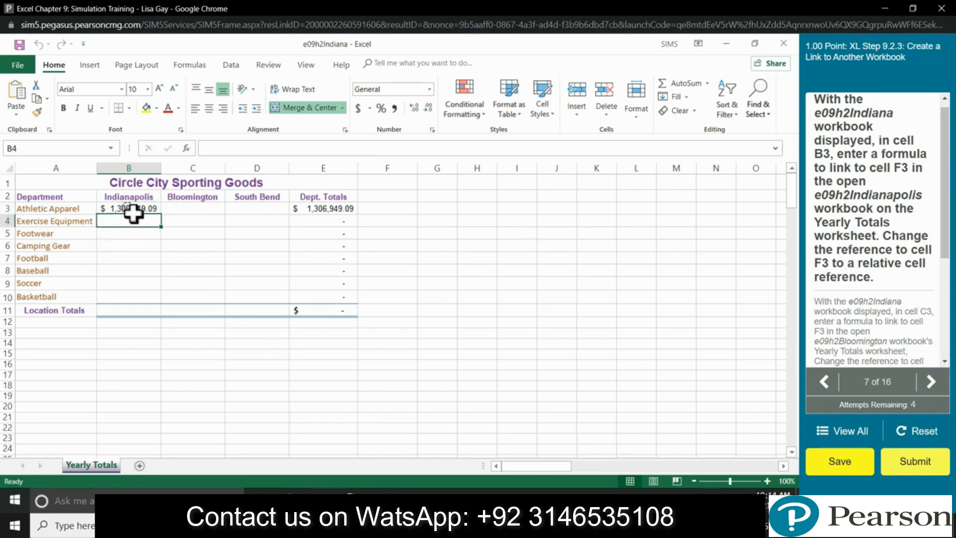
pyautogui.click(133, 214)
pyautogui.click(357, 148)
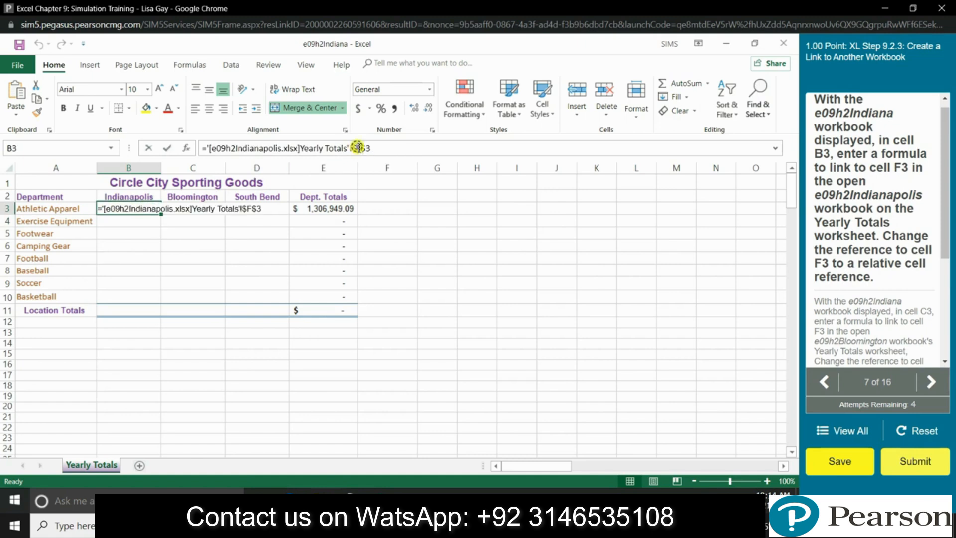
pyautogui.press('Return')
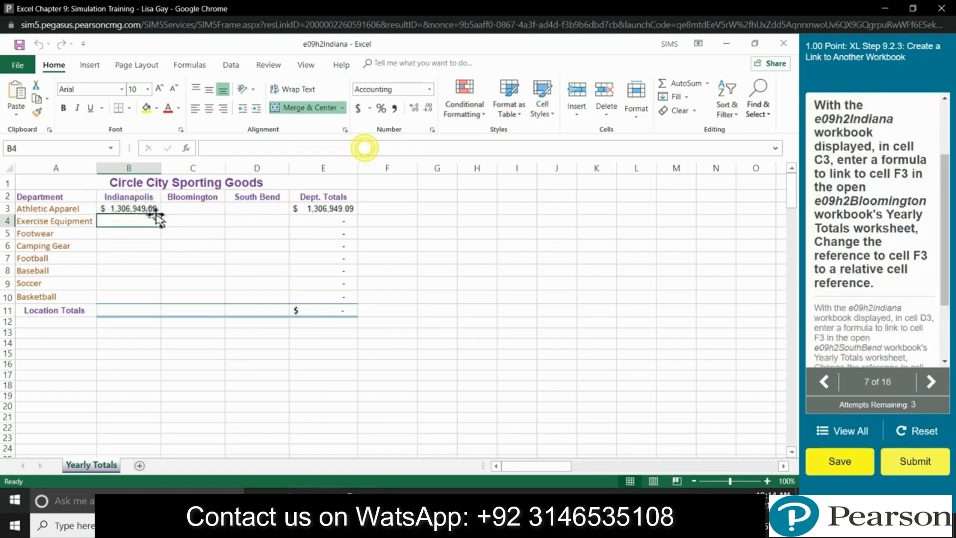
# Step: Link C3 to F3 on the e09h2Bloomington workbook's Yearly Totals sheet
pyautogui.click(194, 209)
pyautogui.write('=')
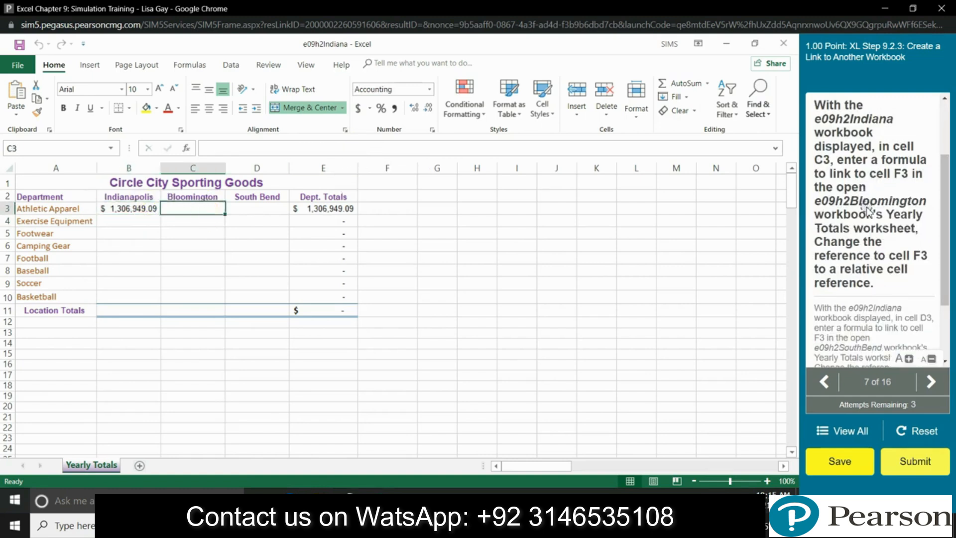
pyautogui.moveTo(371, 495)
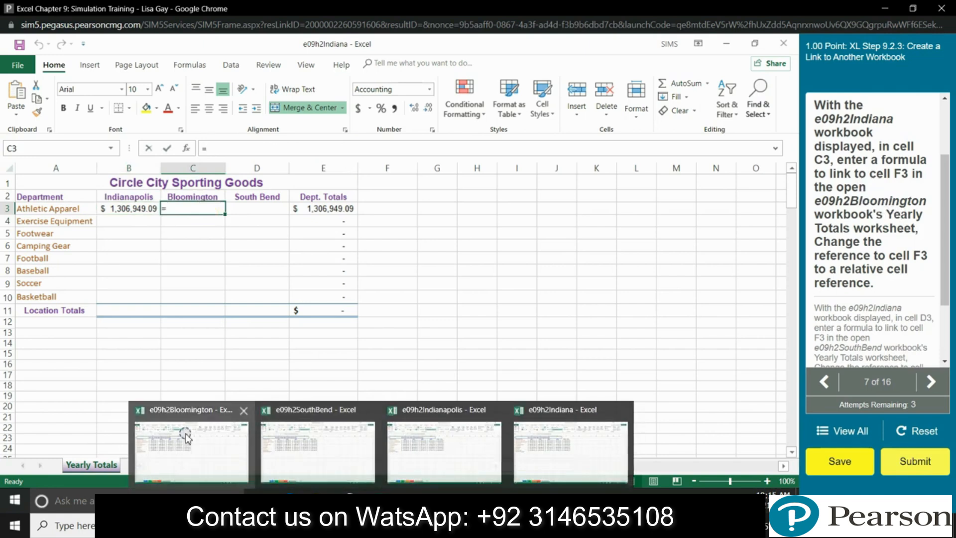
pyautogui.click(186, 436)
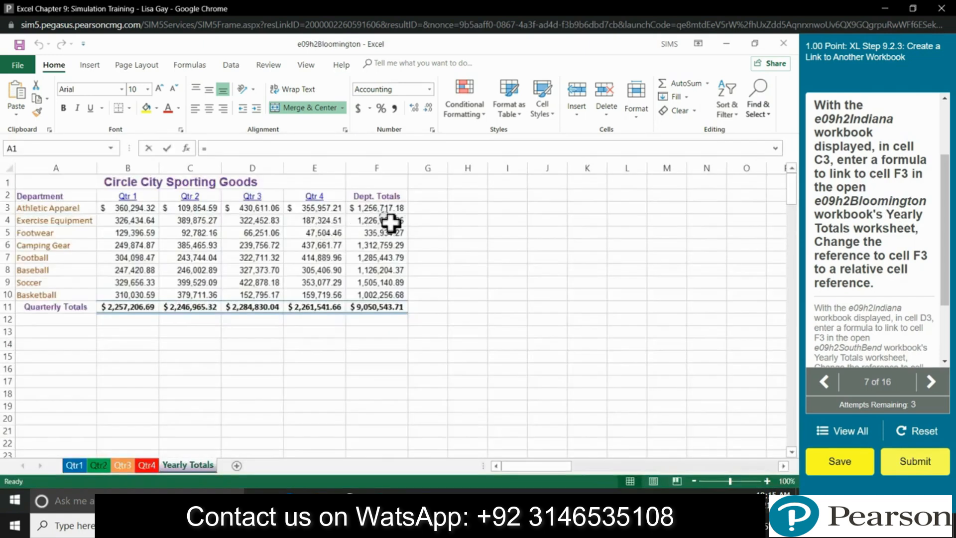
pyautogui.click(394, 212)
pyautogui.press('Return')
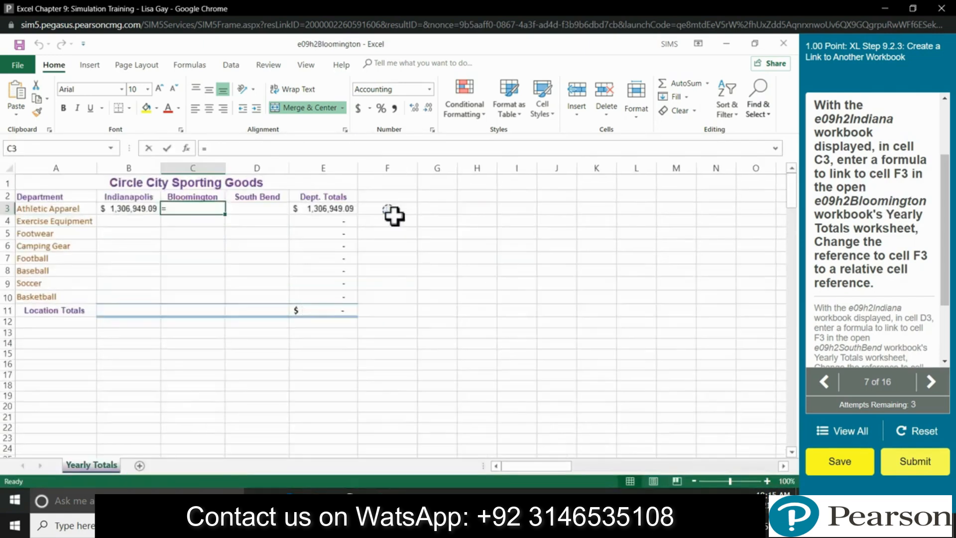
# Step: Change C3's reference to a fully relative F3, showing $1,256,717.18
pyautogui.click(211, 211)
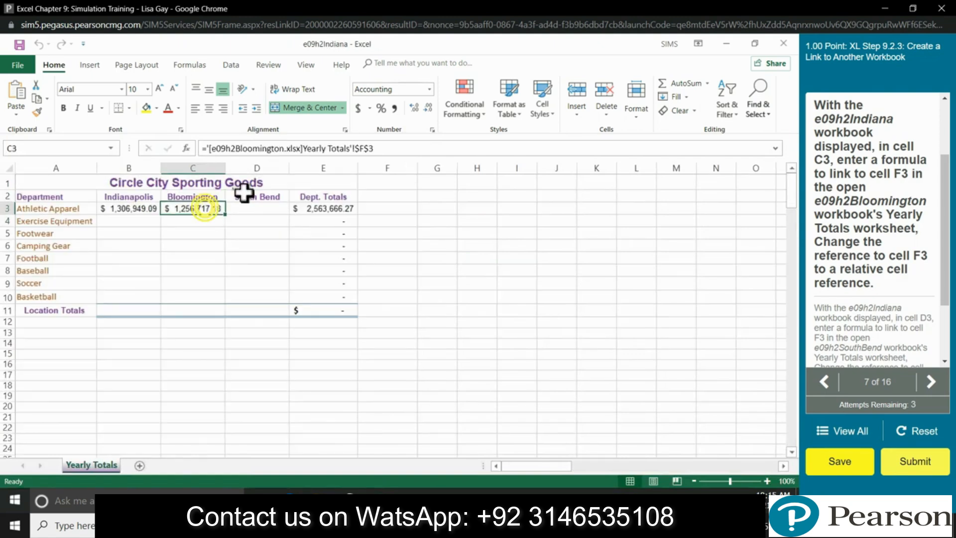
pyautogui.click(359, 150)
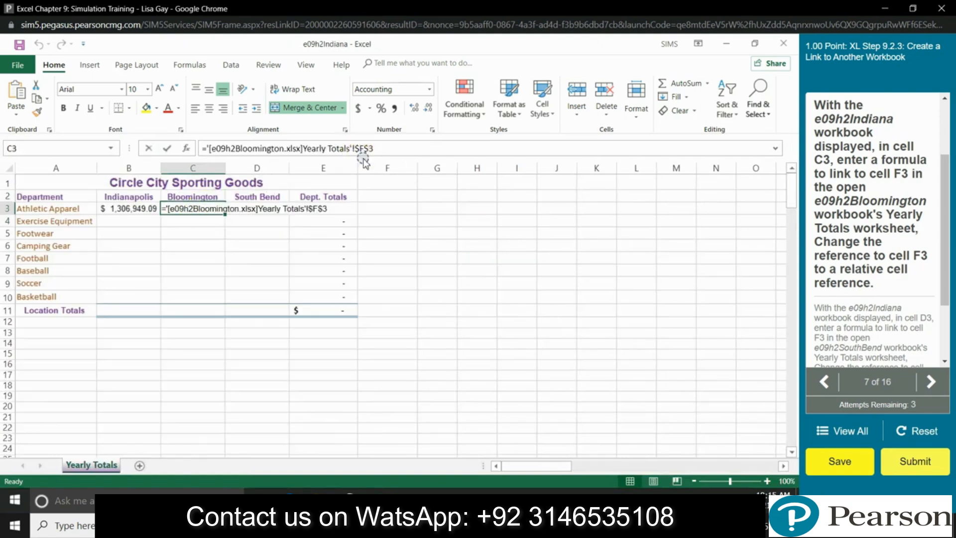
pyautogui.press('F4')
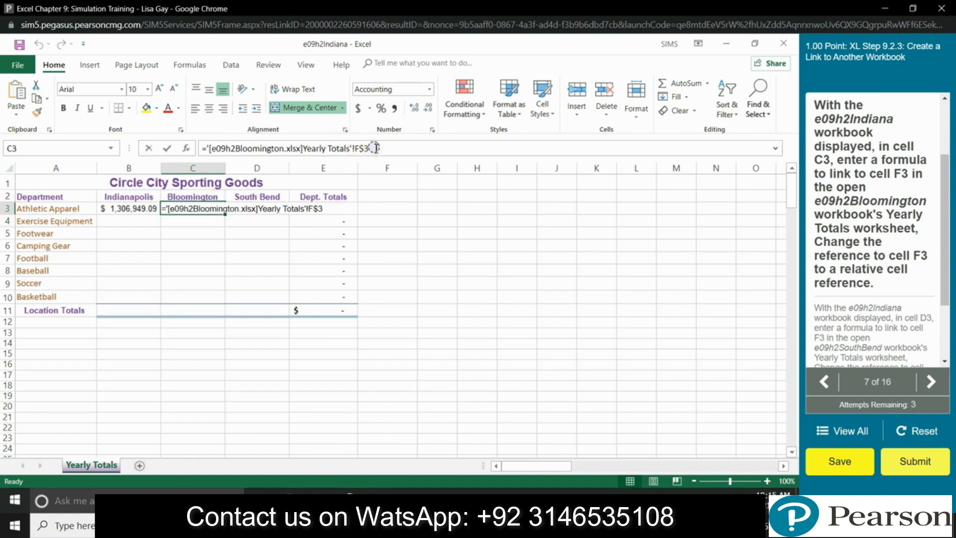
pyautogui.press('F4')
pyautogui.press('F4')
pyautogui.press('Return')
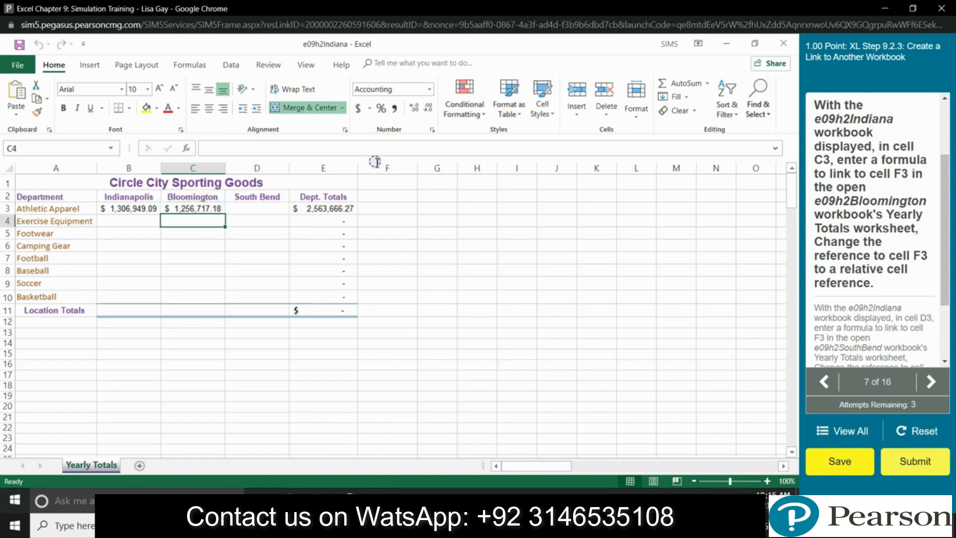
pyautogui.click(266, 208)
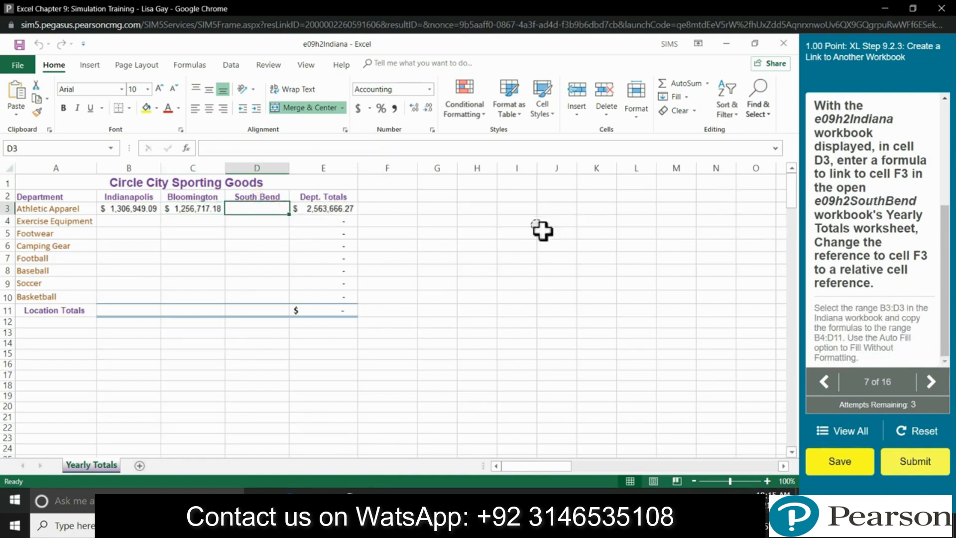
# Step: Link D3 to F3 on the e09h2SouthBend workbook's Yearly Totals sheet
pyautogui.click(312, 144)
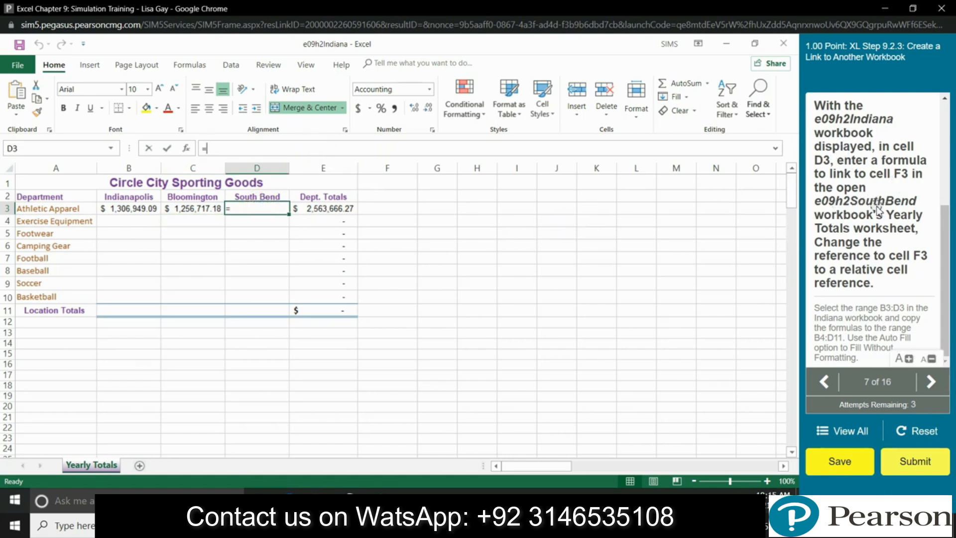
pyautogui.doubleClick(880, 204)
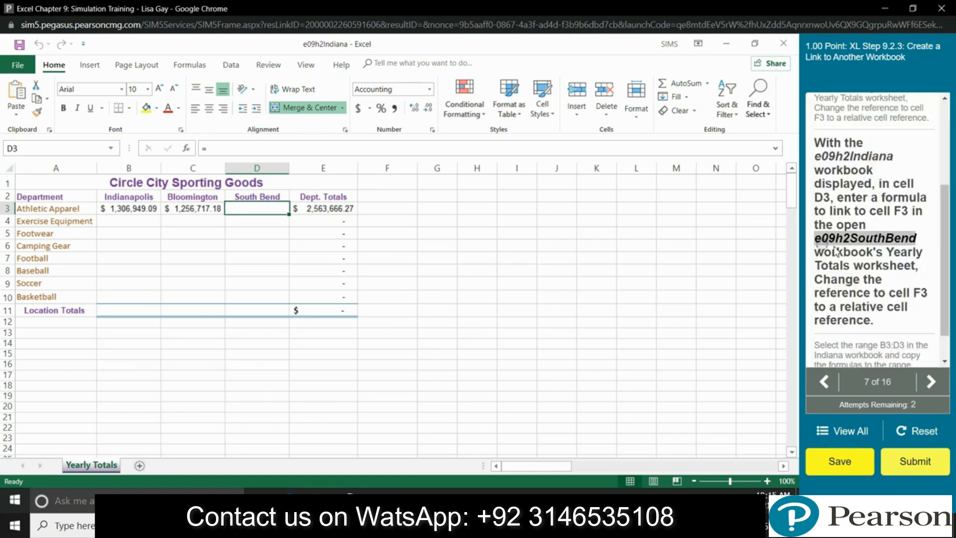
pyautogui.click(211, 148)
pyautogui.write('=')
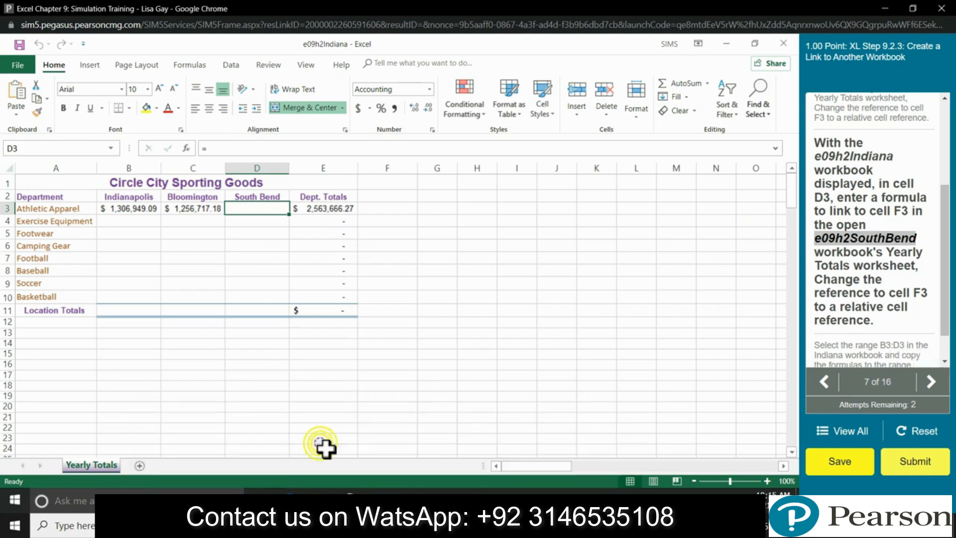
pyautogui.click(256, 210)
pyautogui.click(453, 254)
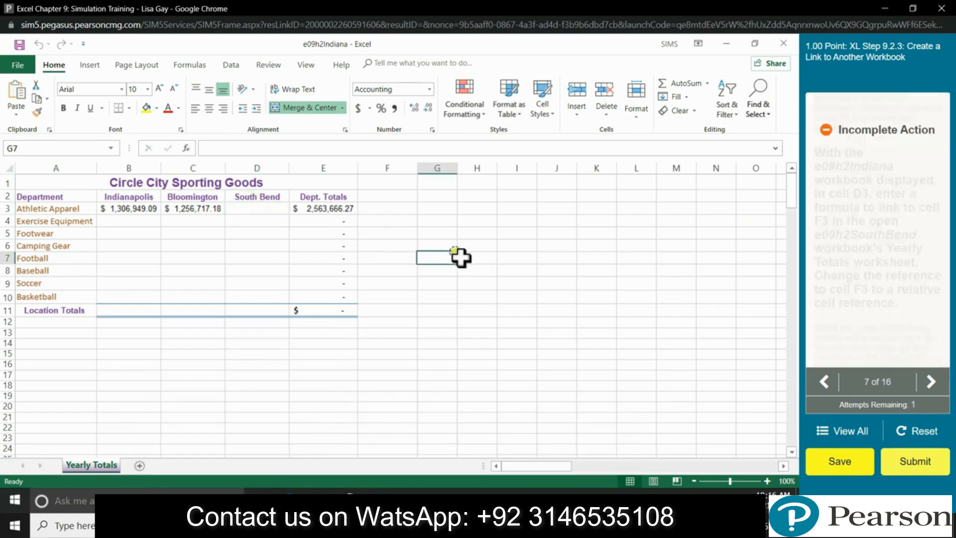
pyautogui.click(233, 148)
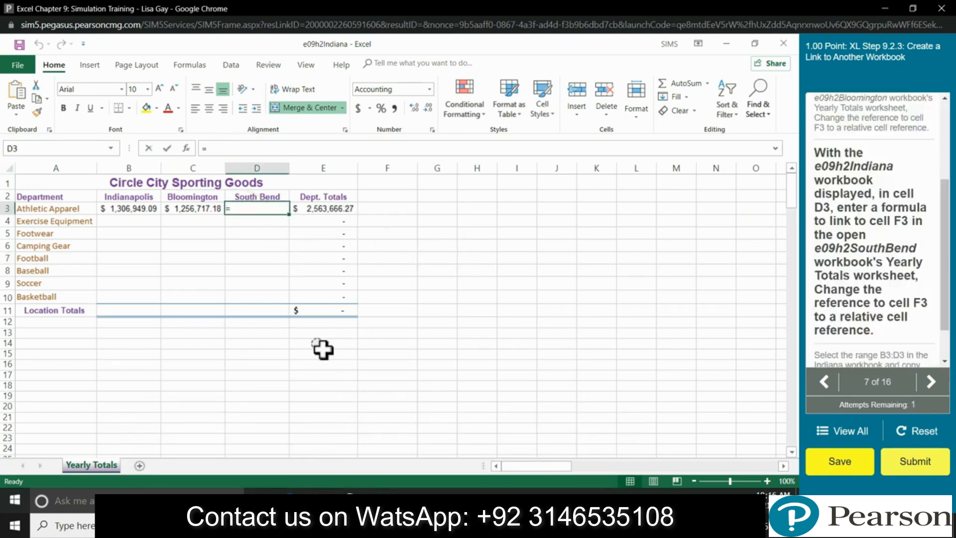
pyautogui.click(327, 433)
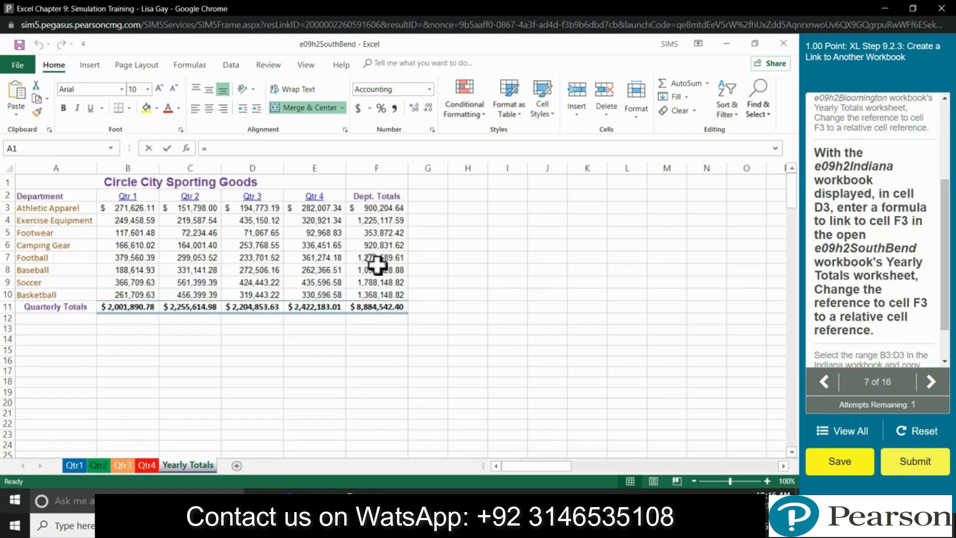
pyautogui.click(376, 211)
pyautogui.press('Return')
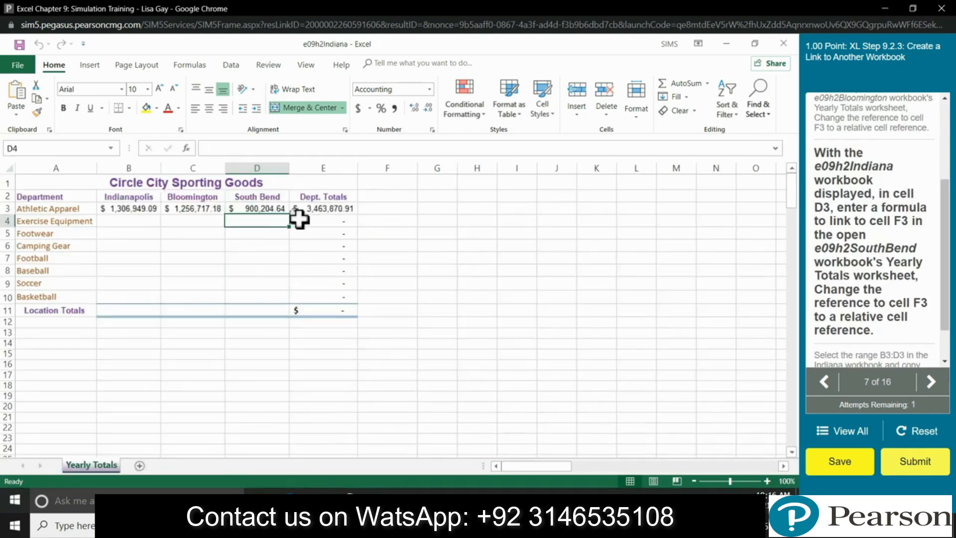
# Step: Make D3's F3 reference relative so it shows $900,204.64
pyautogui.click(362, 148)
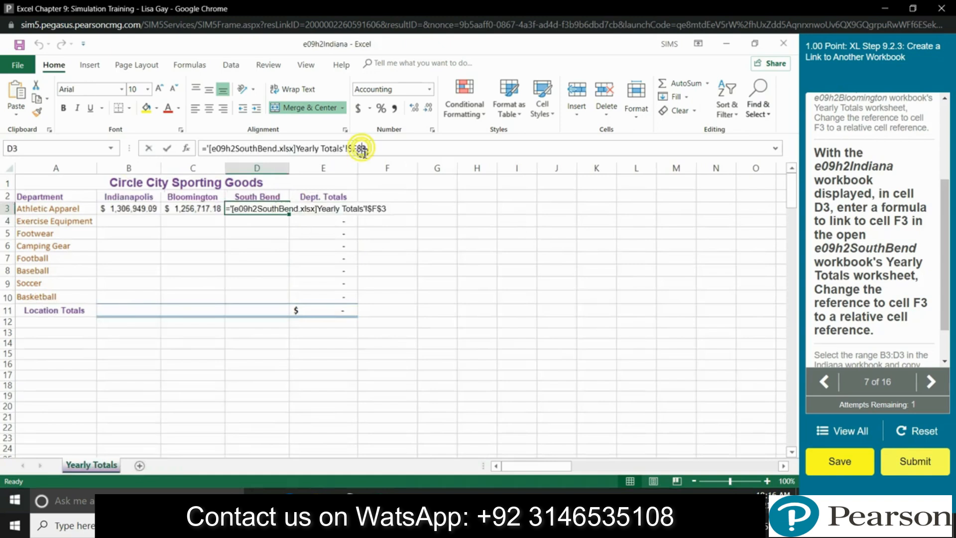
pyautogui.press('F4')
pyautogui.press('F4')
pyautogui.press('F4')
pyautogui.press('Return')
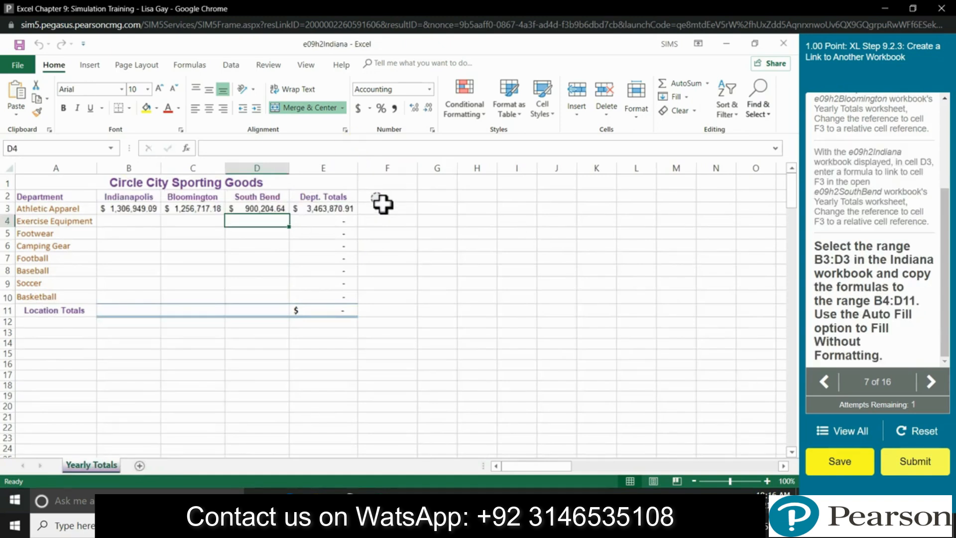
# Step: Fill B3:D3 down through D11 using Fill Without Formatting
pyautogui.moveTo(123, 215); pyautogui.dragTo(263, 217)
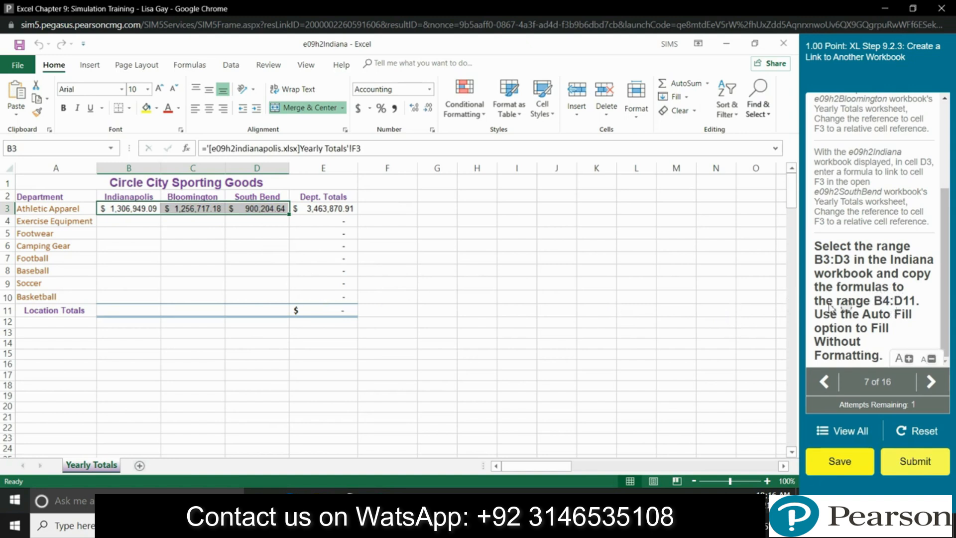
pyautogui.moveTo(287, 214); pyautogui.dragTo(290, 313)
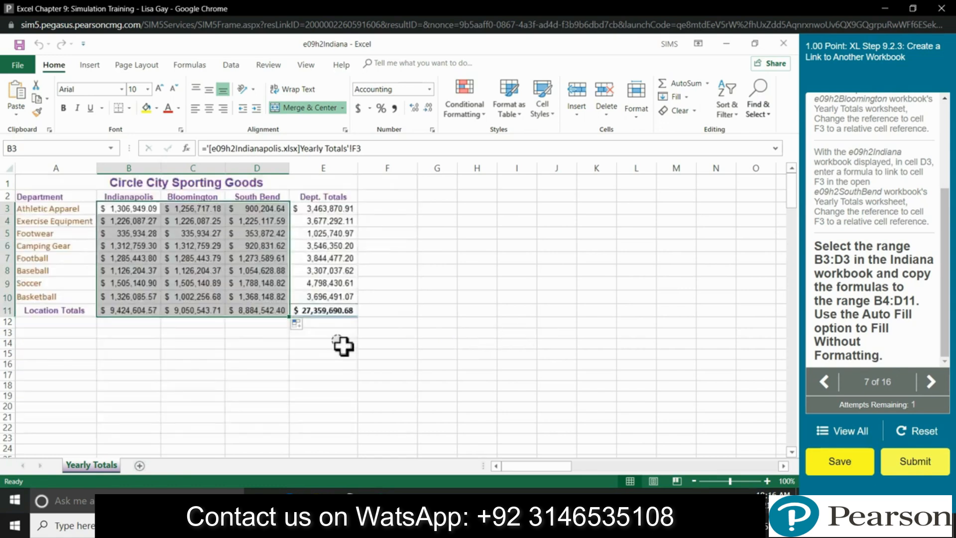
pyautogui.click(307, 326)
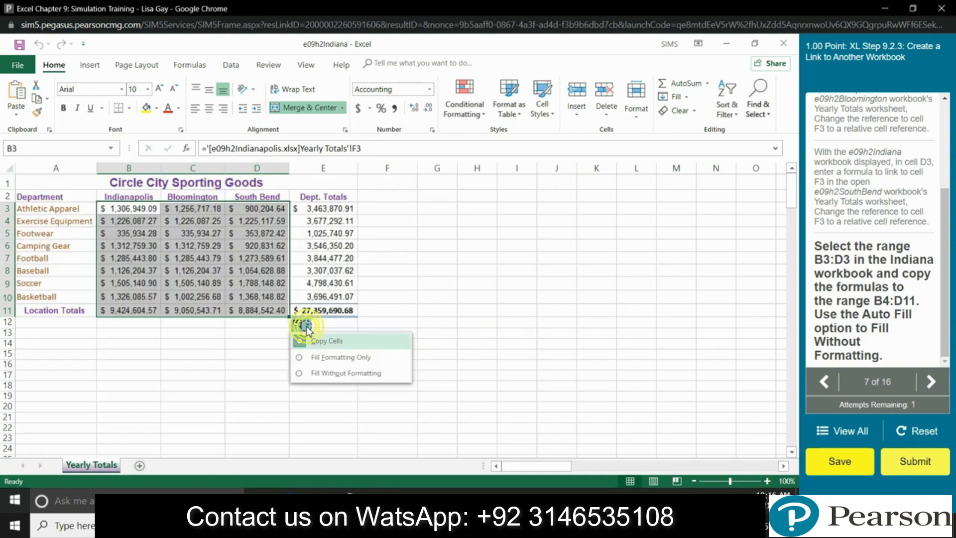
pyautogui.click(301, 377)
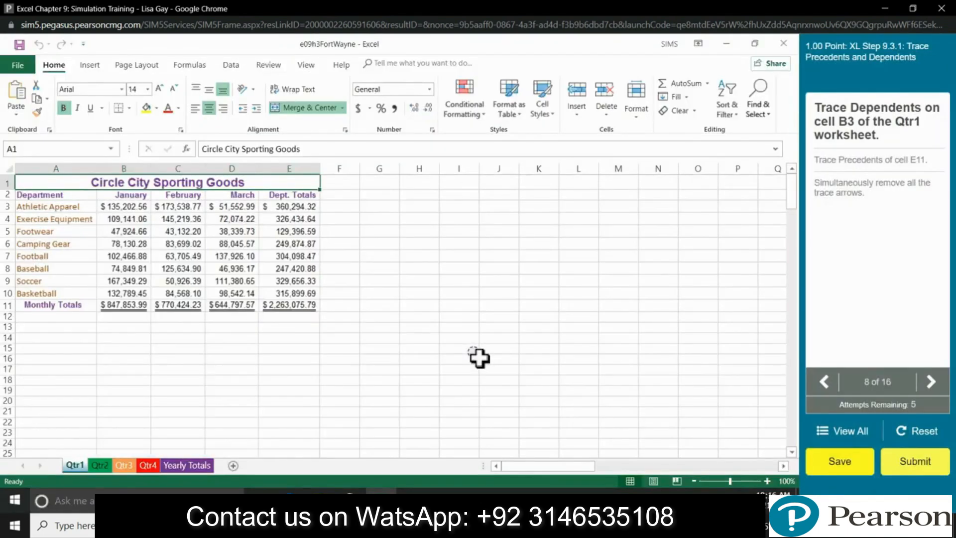
# Step: Trace dependents of Qtr1 cell B3, then select E11
pyautogui.click(407, 271)
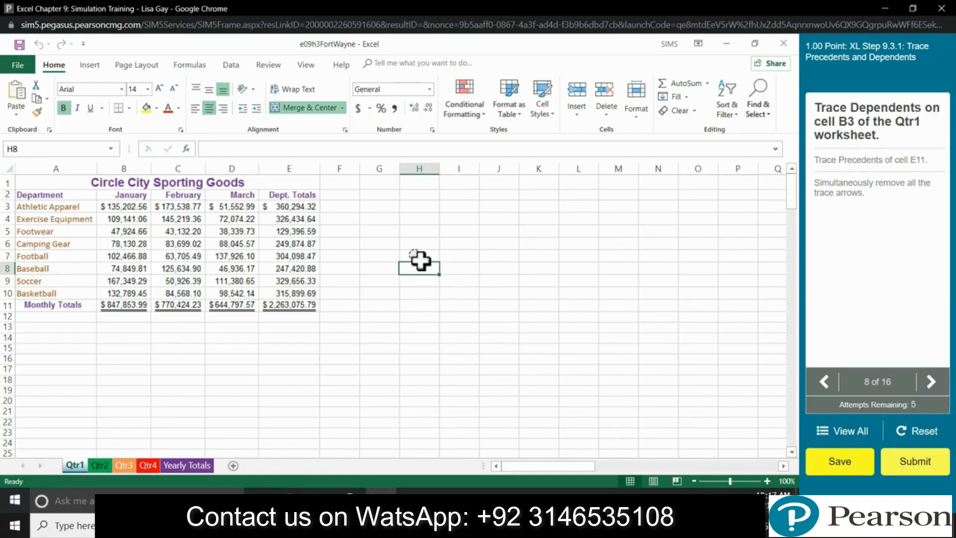
pyautogui.click(141, 205)
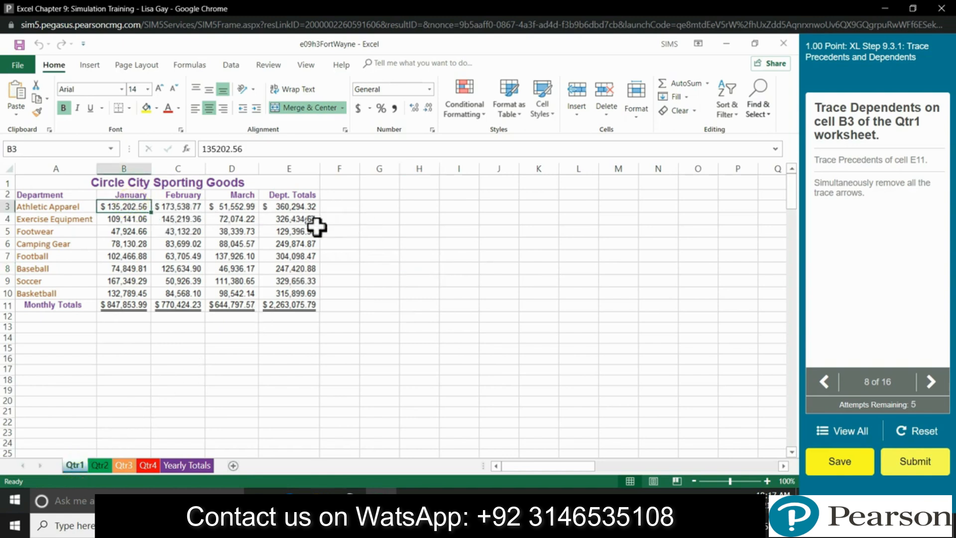
pyautogui.click(231, 65)
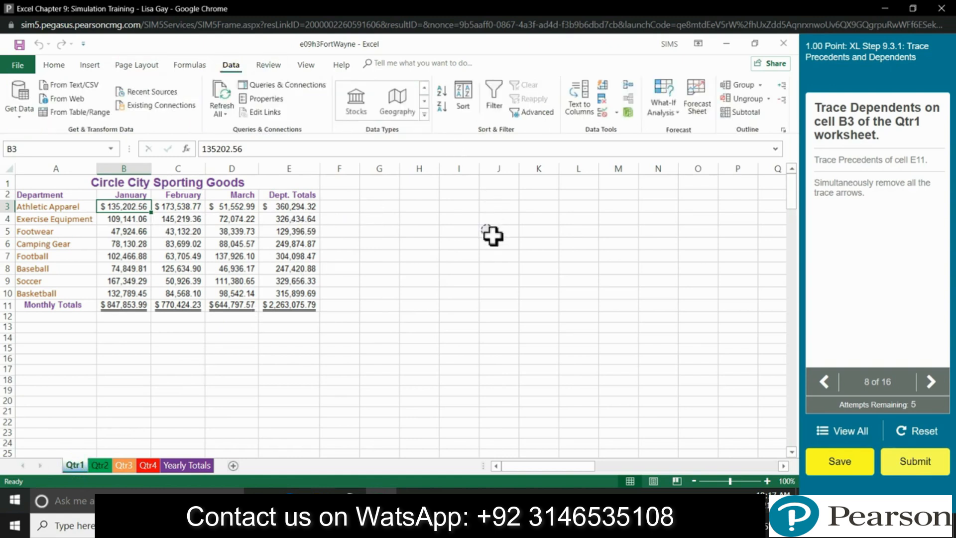
pyautogui.click(197, 66)
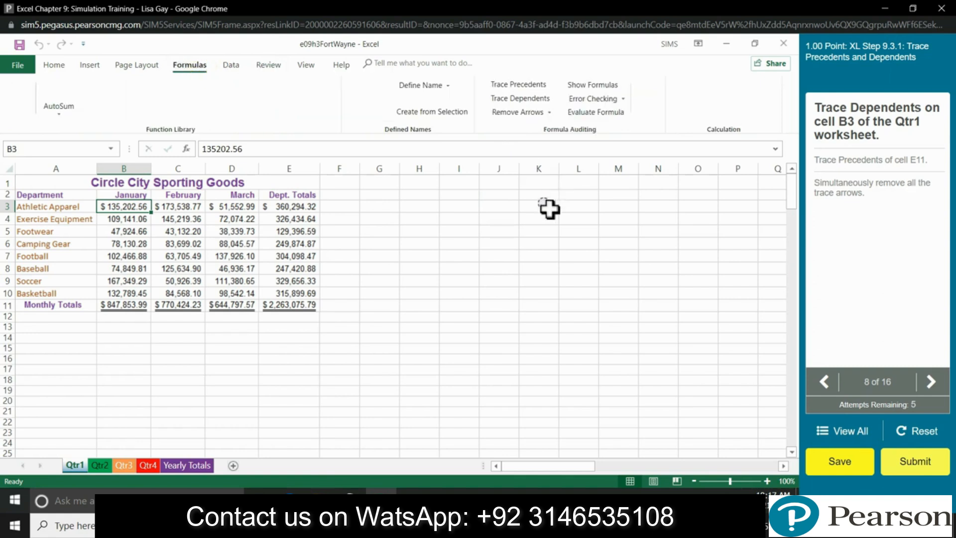
pyautogui.click(507, 100)
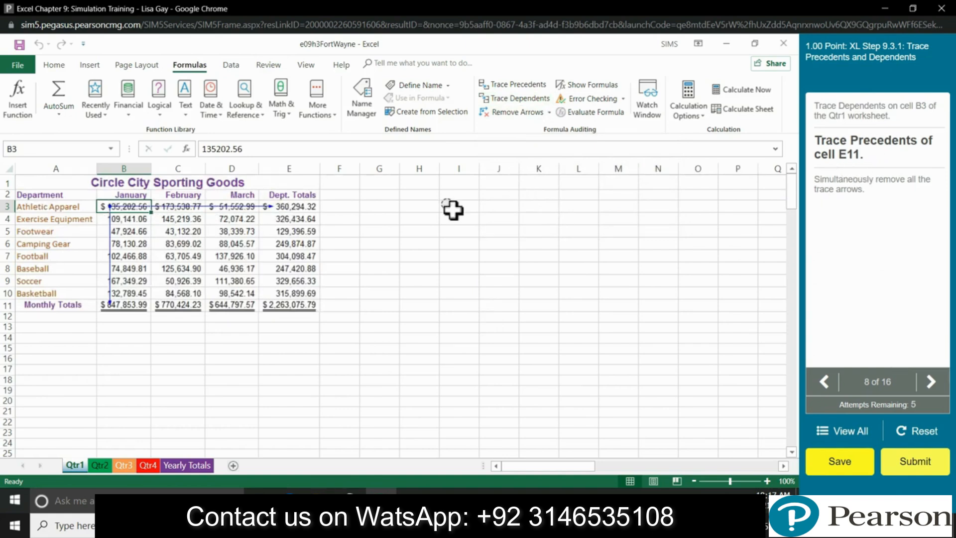
pyautogui.click(291, 307)
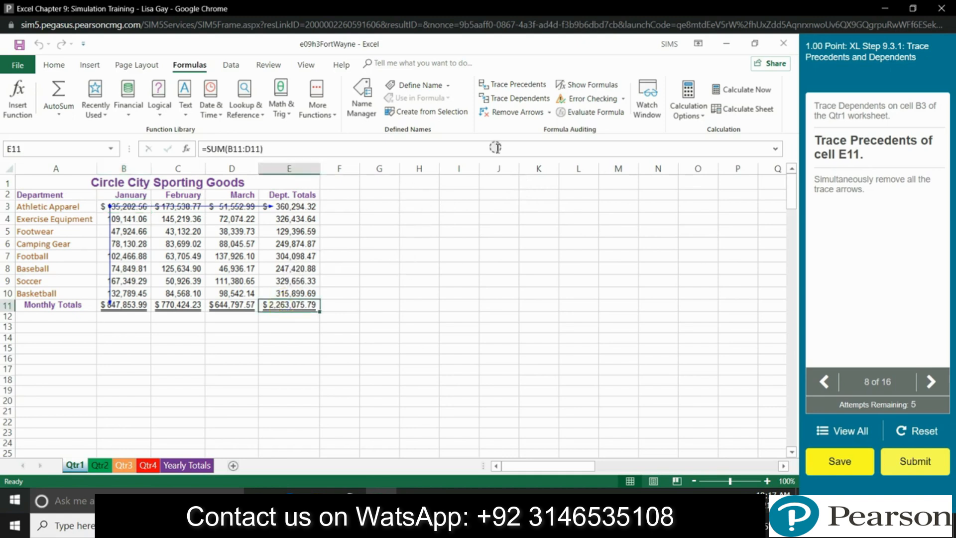
# Step: Show E11's precedent arrows, then remove all trace arrows
pyautogui.click(516, 84)
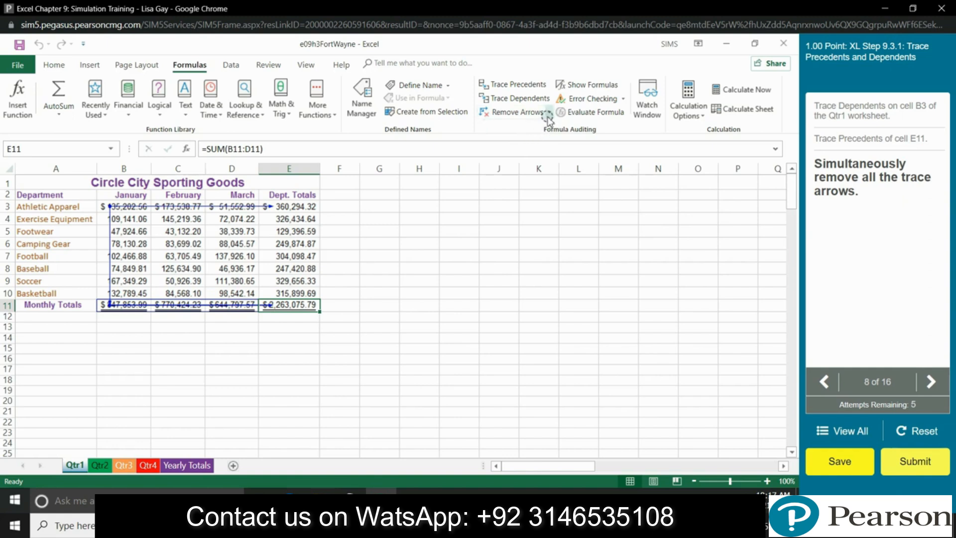
pyautogui.click(517, 111)
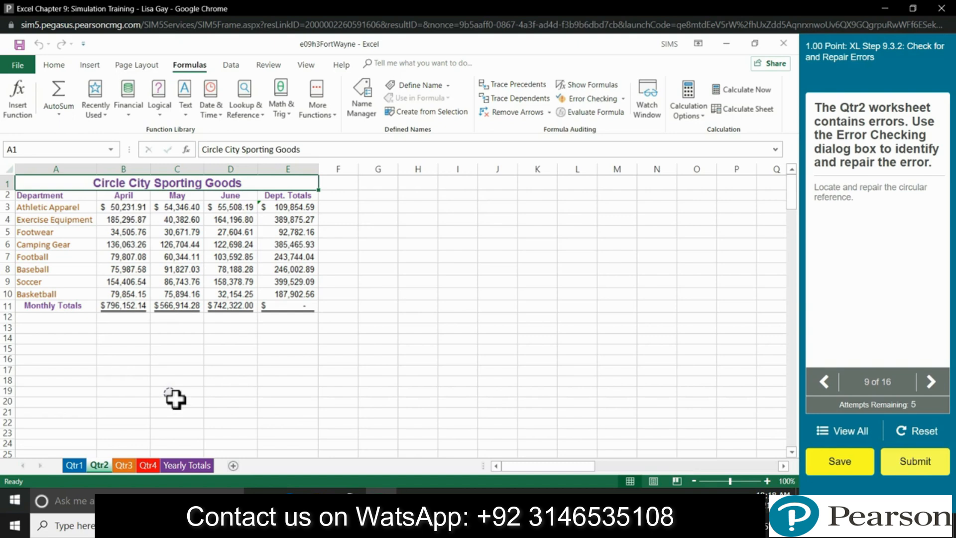
# Step: Use Error Checking to correct E3 to sum B3:D3, totalling 160,086.50
pyautogui.click(592, 98)
pyautogui.click(623, 99)
pyautogui.click(618, 115)
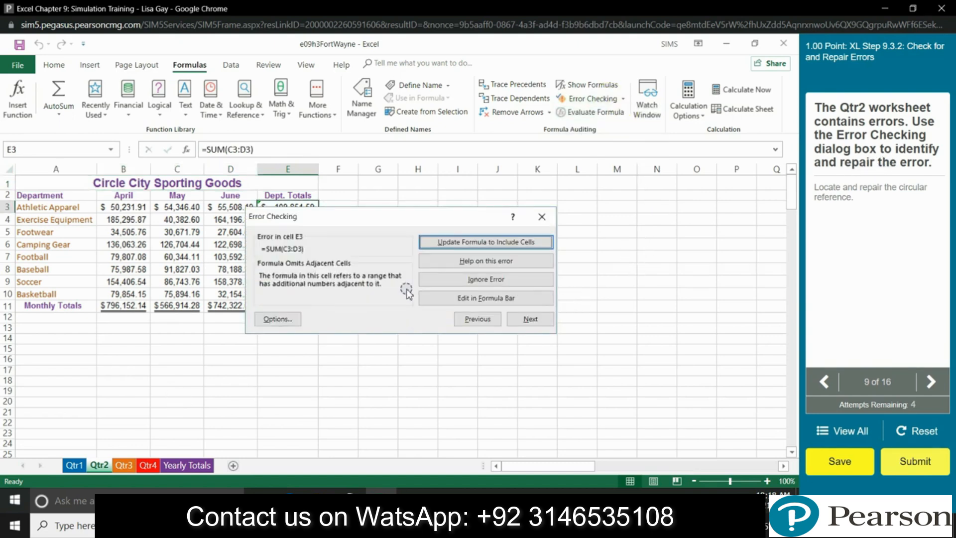
pyautogui.moveTo(887, 164)
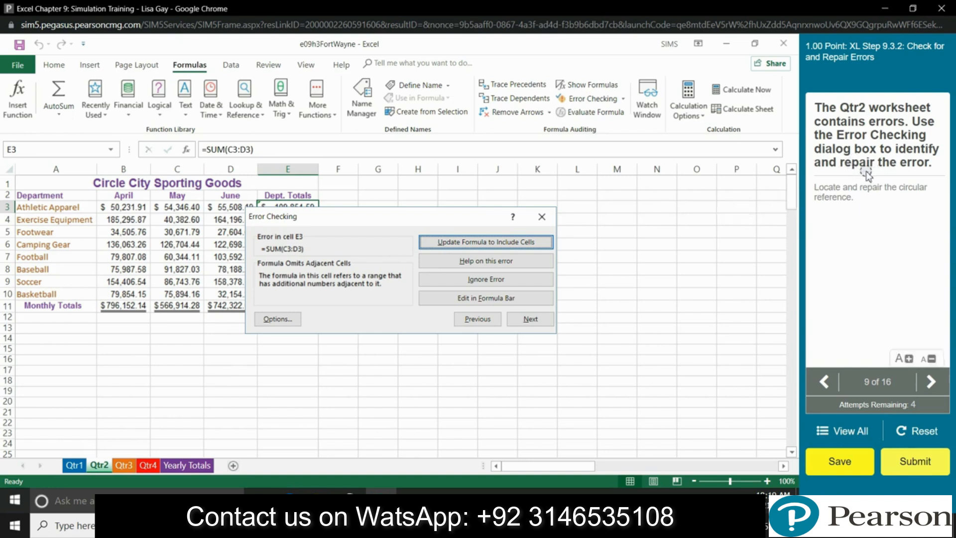
pyautogui.click(485, 298)
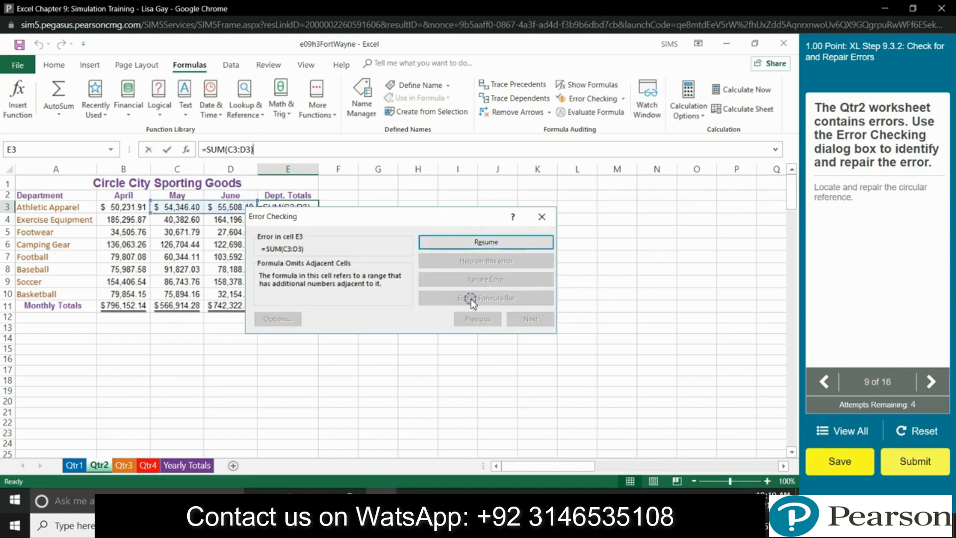
pyautogui.click(494, 242)
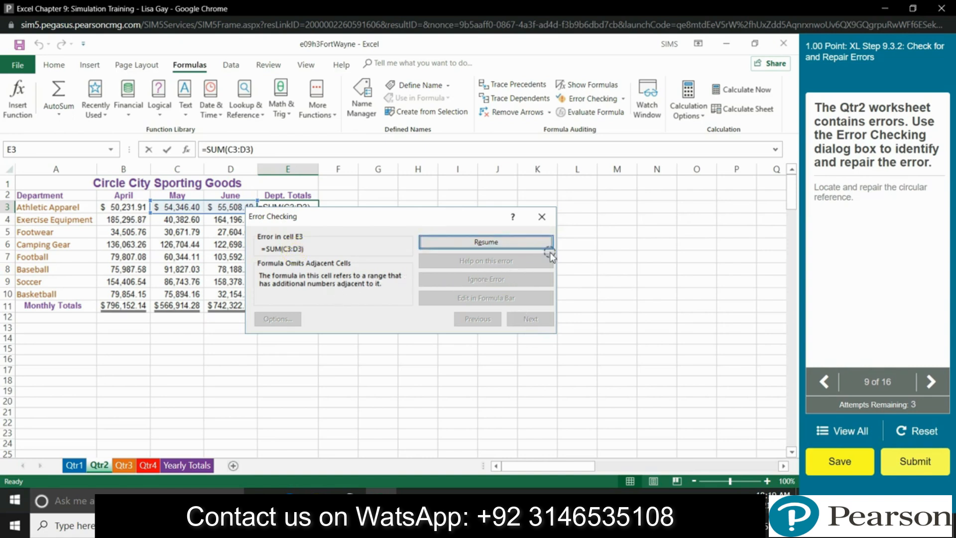
pyautogui.click(553, 233)
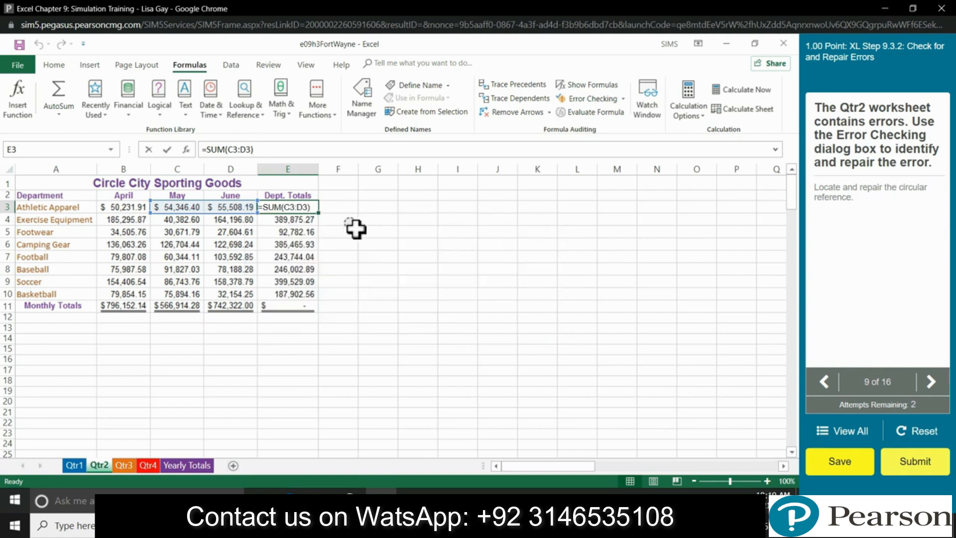
pyautogui.press('Return')
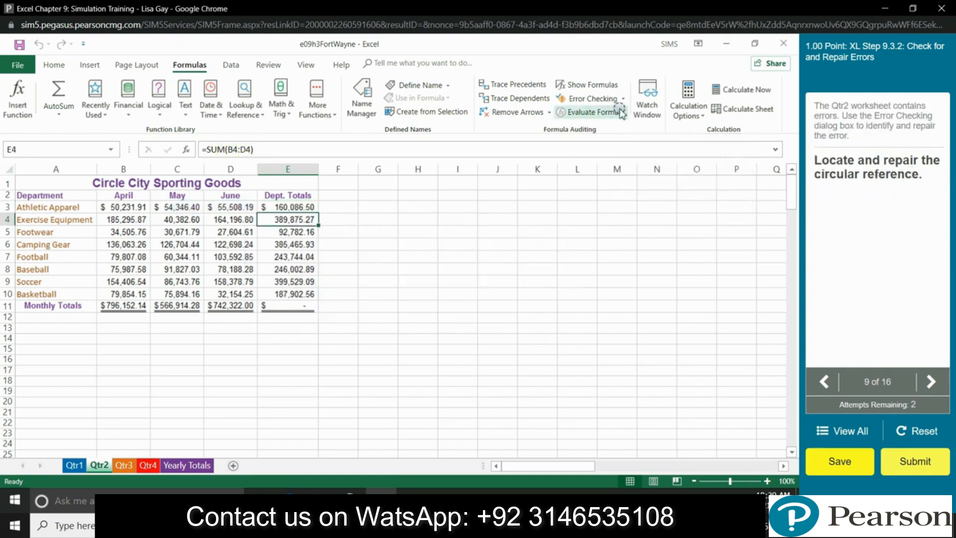
# Step: Jump to the circular reference in E11 and change it to =SUM(B11:D11)
pyautogui.click(623, 98)
pyautogui.moveTo(642, 144)
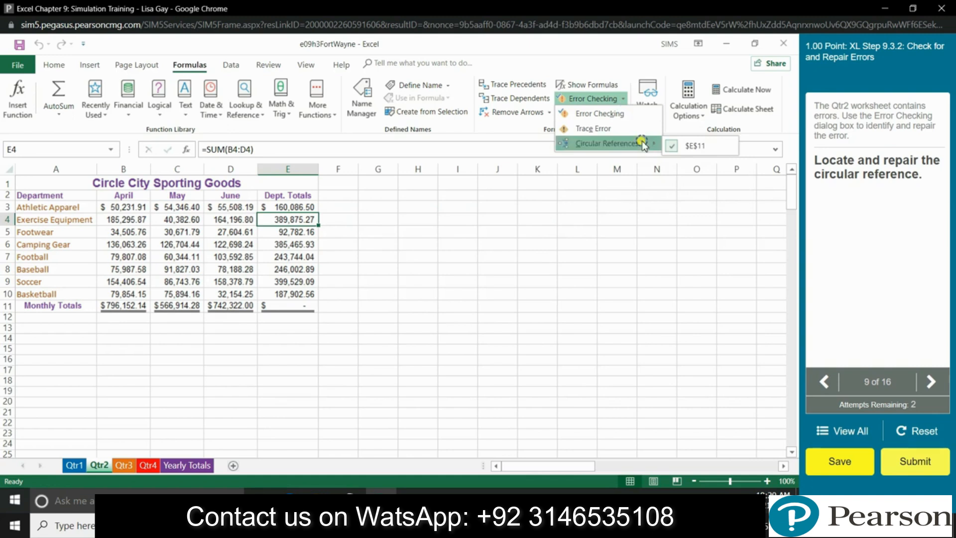
pyautogui.click(677, 145)
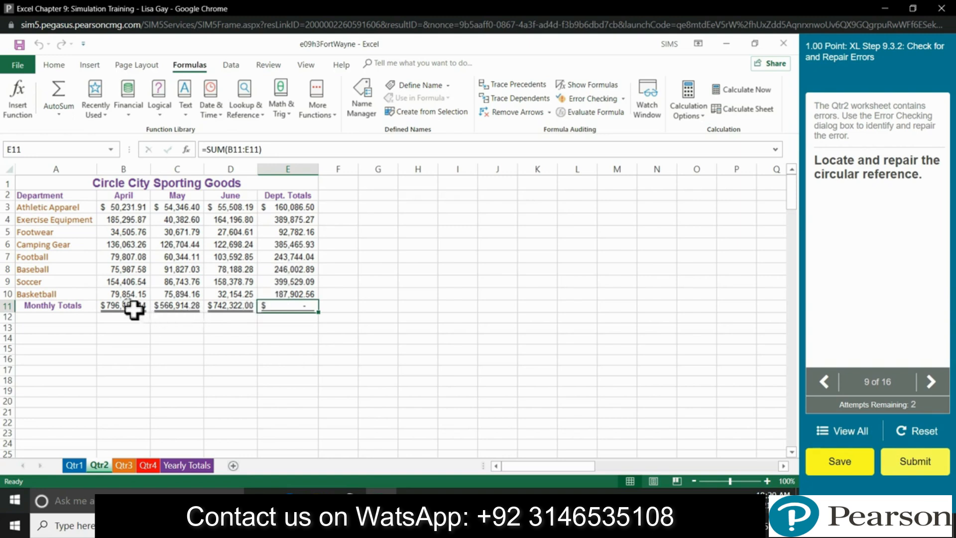
pyautogui.click(250, 148)
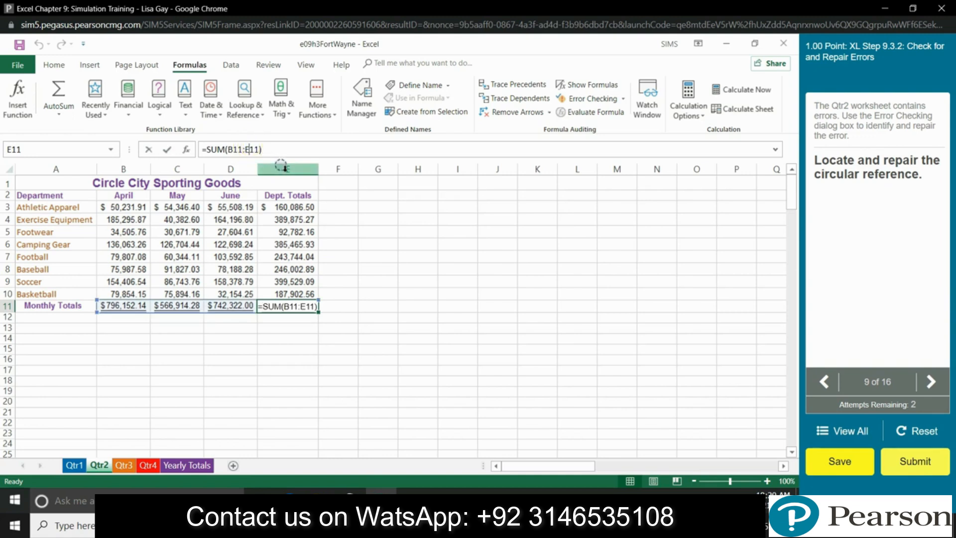
pyautogui.press('BackSpace')
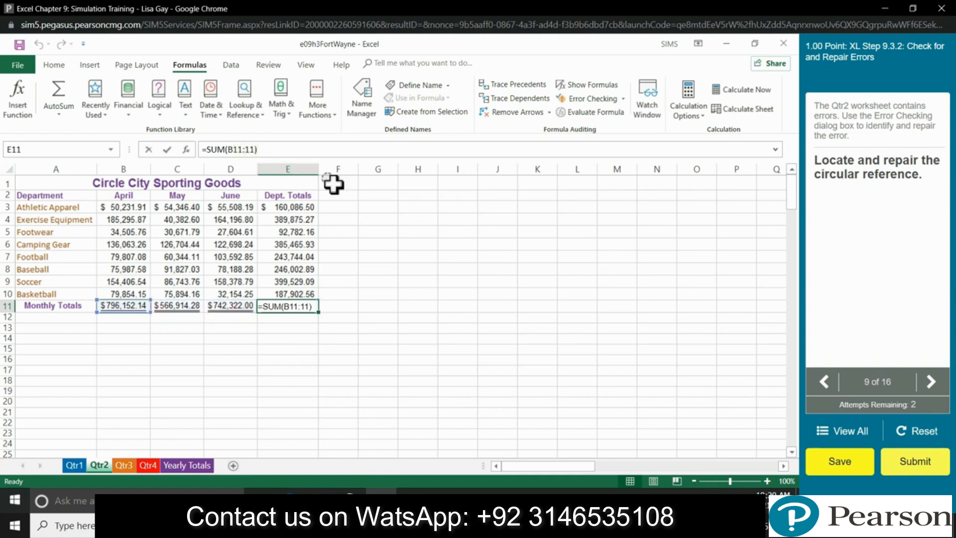
pyautogui.write('D')
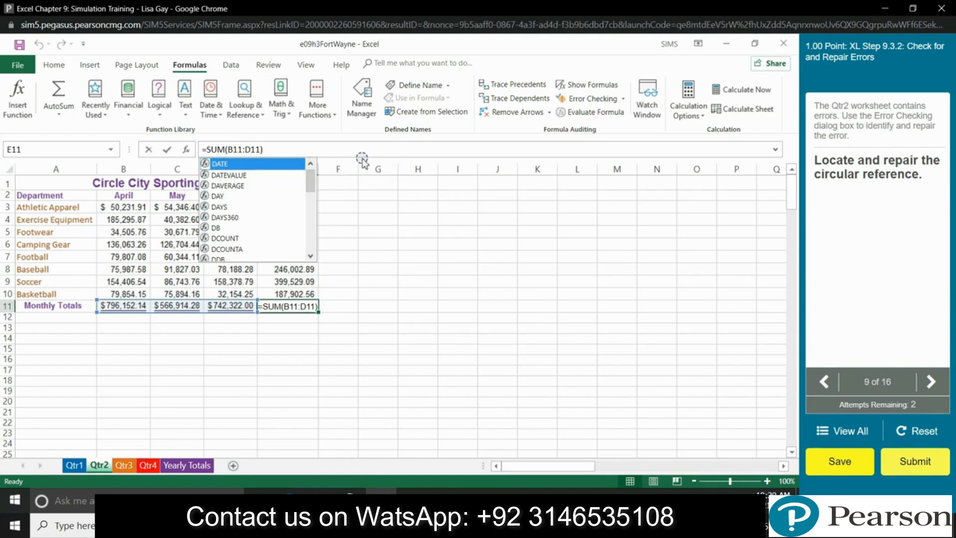
pyautogui.press('Return')
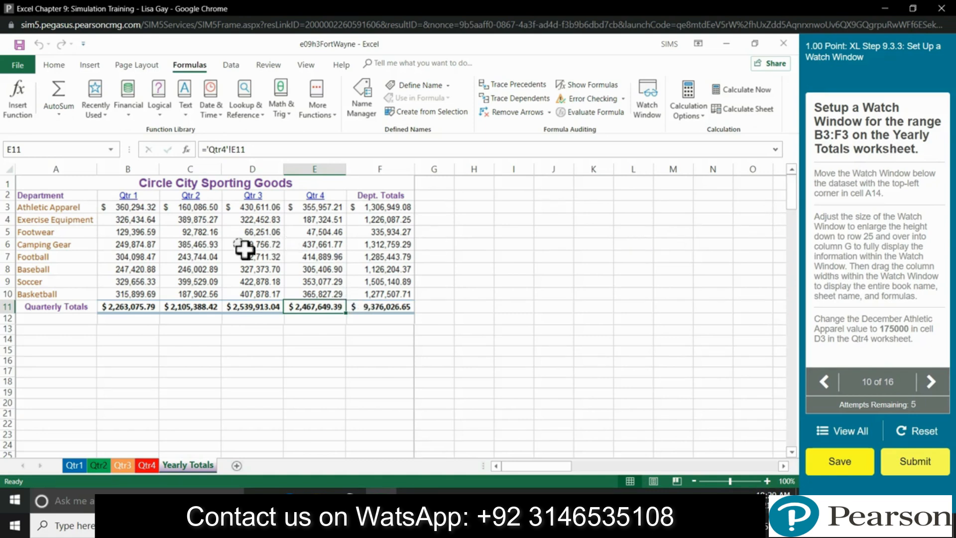
# Step: Select B3:F3, browse the View and Review tabs, then start Practice mode
pyautogui.click(133, 212)
pyautogui.moveTo(134, 212); pyautogui.dragTo(394, 207)
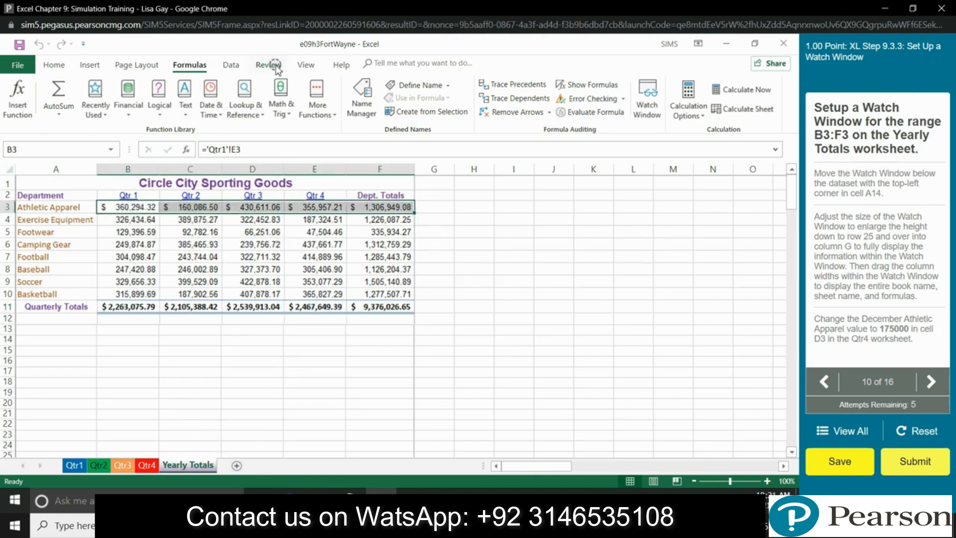
pyautogui.click(305, 64)
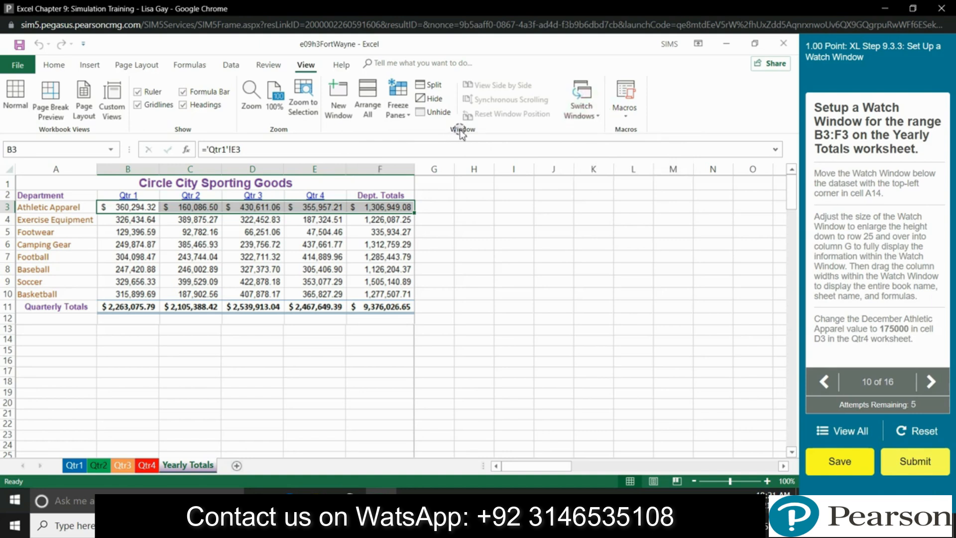
pyautogui.click(339, 118)
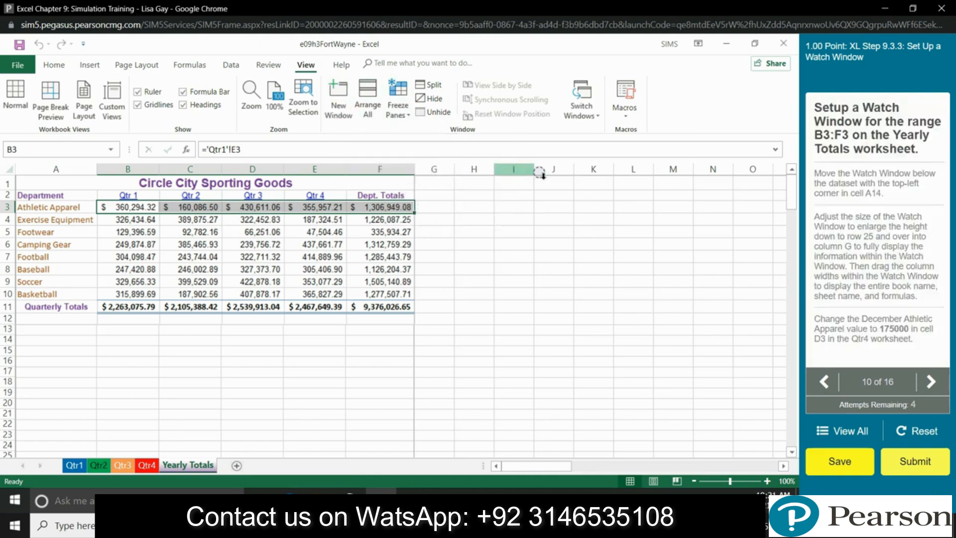
pyautogui.click(268, 66)
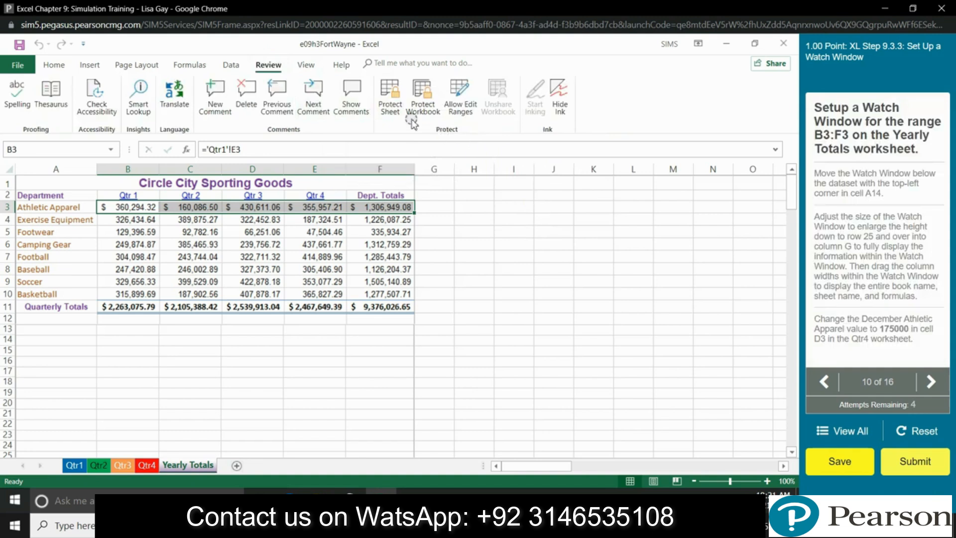
pyautogui.click(301, 67)
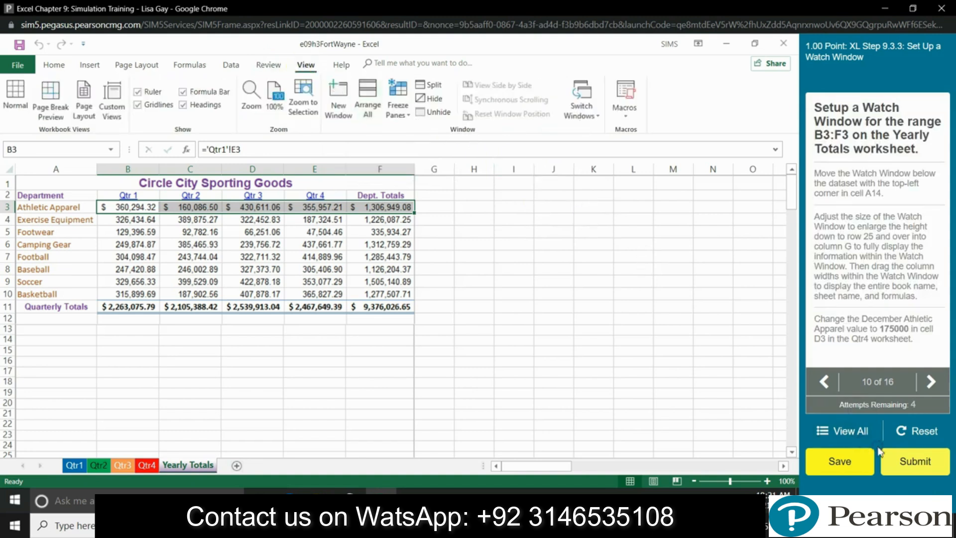
pyautogui.click(842, 503)
pyautogui.click(867, 482)
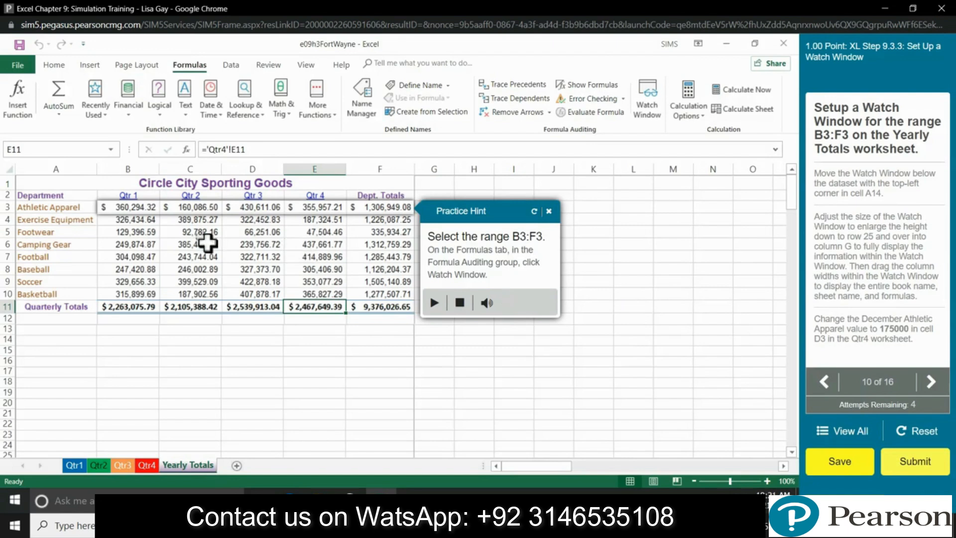
# Step: Add watches for Yearly Totals B3:F3 in the Watch Window, repeating the add once
pyautogui.moveTo(124, 207); pyautogui.dragTo(405, 222)
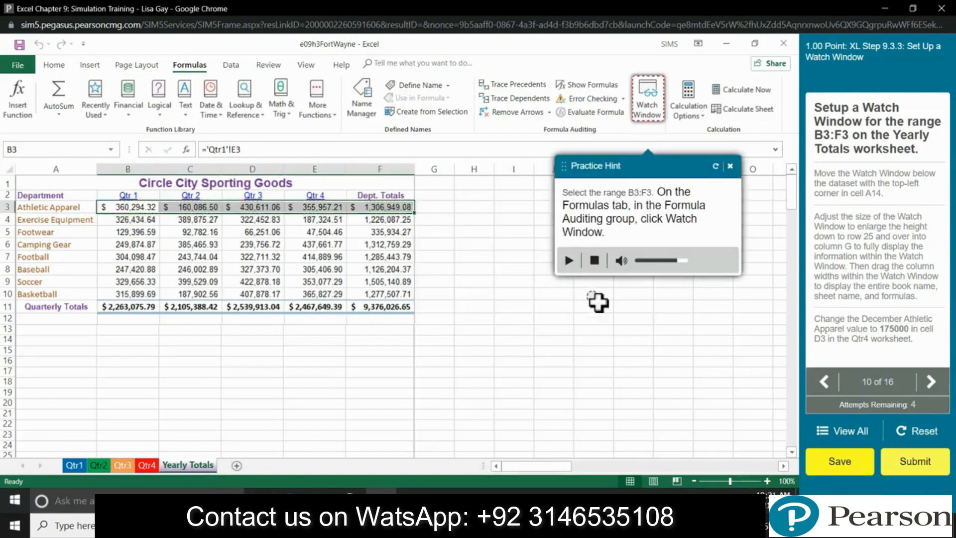
pyautogui.click(654, 114)
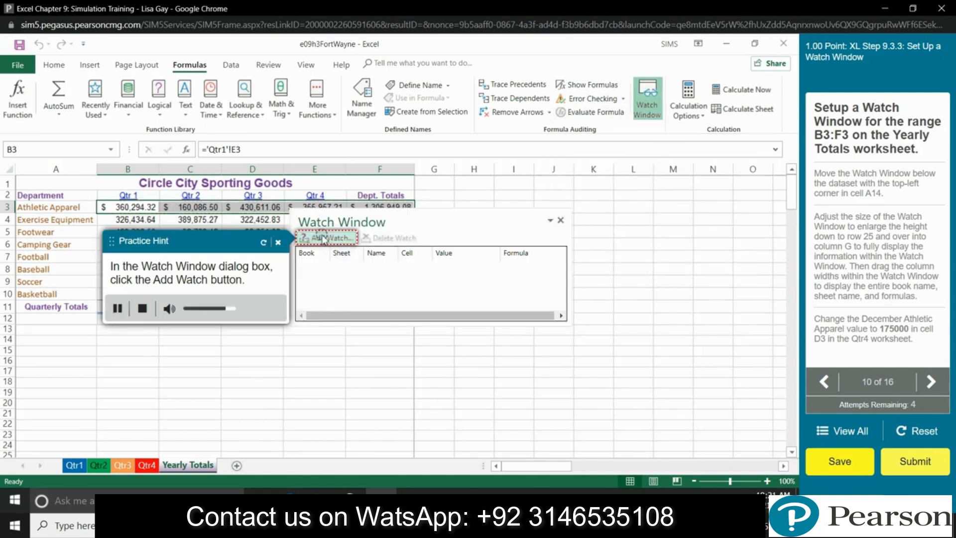
pyautogui.click(323, 239)
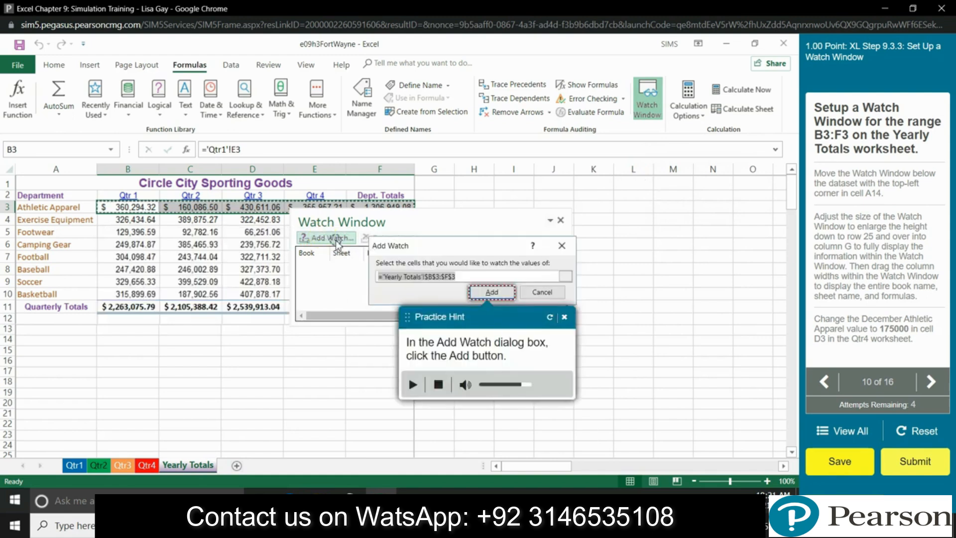
pyautogui.click(482, 290)
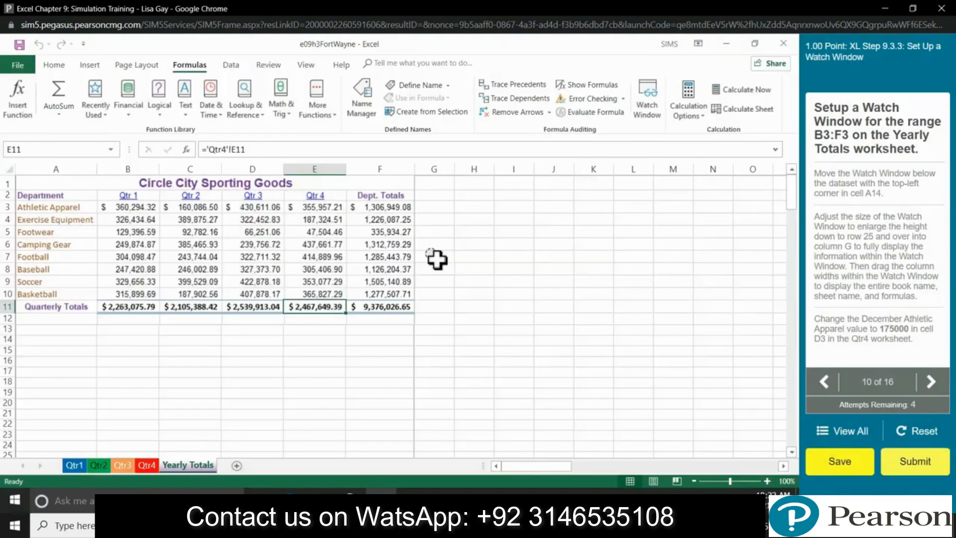
pyautogui.moveTo(128, 212); pyautogui.dragTo(309, 214)
pyautogui.moveTo(309, 213); pyautogui.dragTo(374, 213)
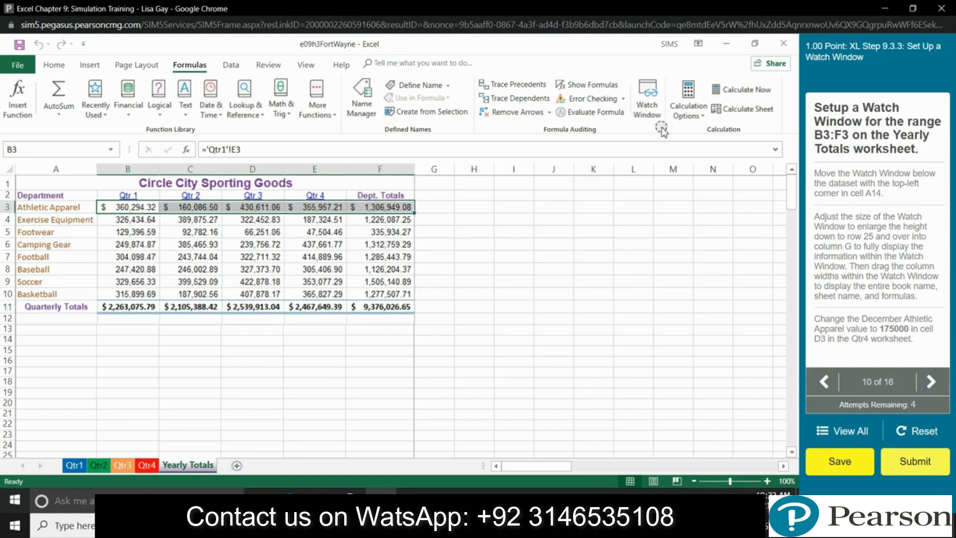
pyautogui.click(648, 100)
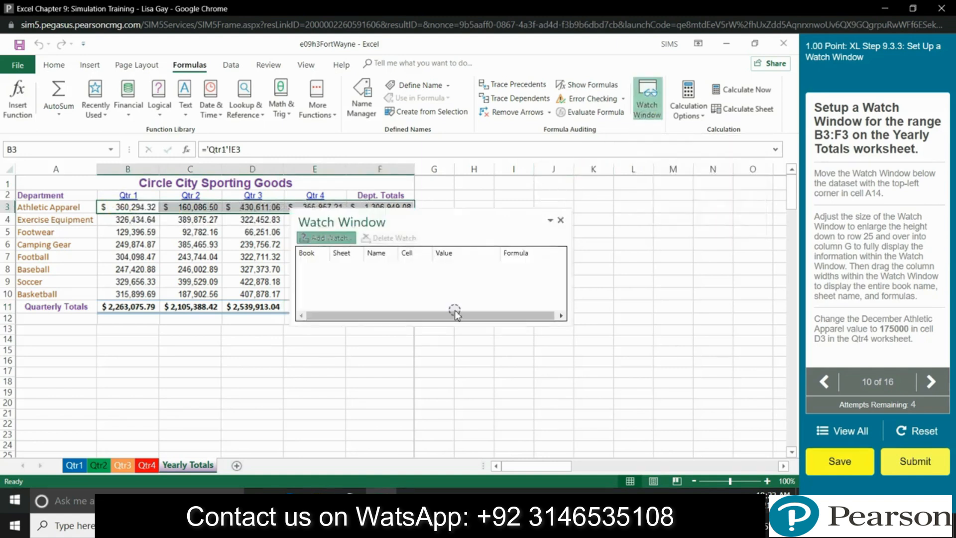
pyautogui.click(331, 238)
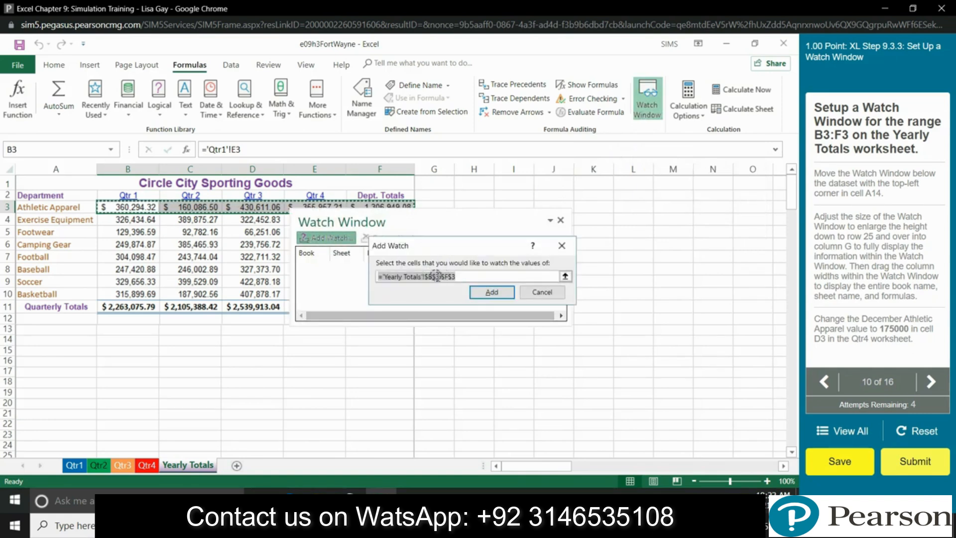
pyautogui.click(493, 291)
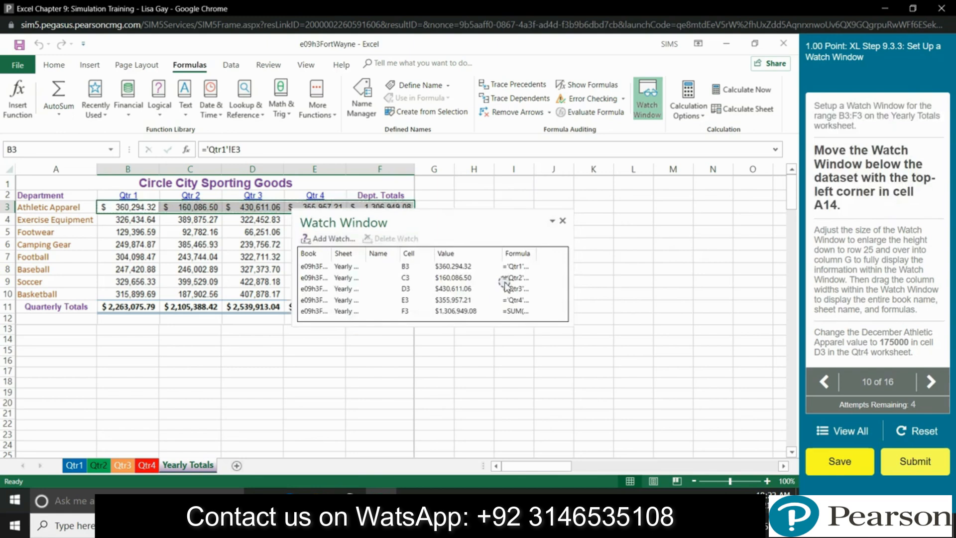
# Step: Move the Watch Window below the data at A14 and widen it toward column G
pyautogui.moveTo(452, 225); pyautogui.dragTo(178, 352)
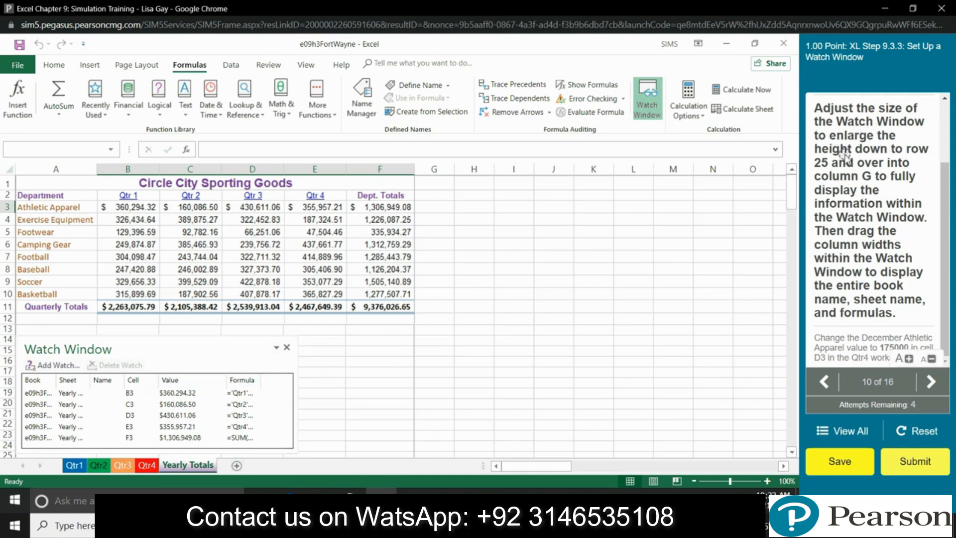
pyautogui.scroll(-2, 297, 369)
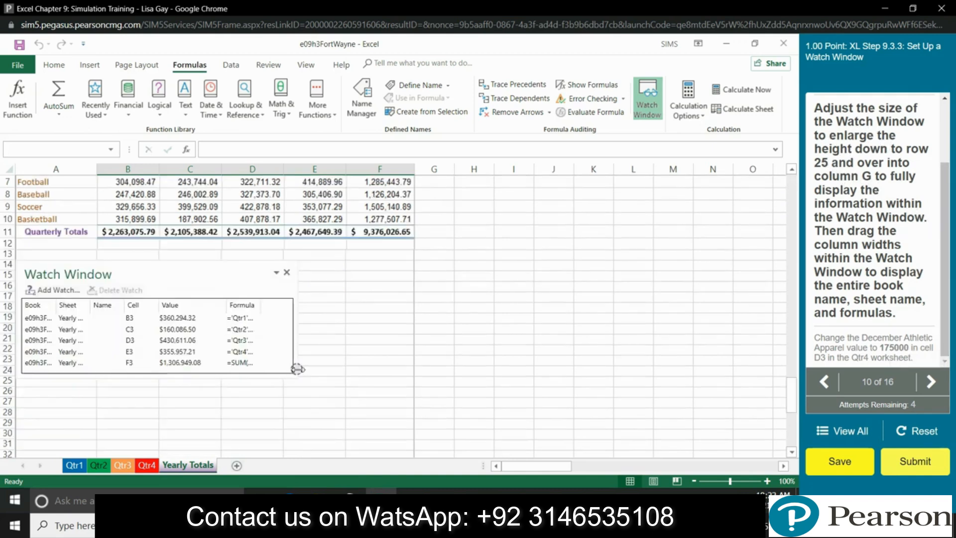
pyautogui.moveTo(295, 373); pyautogui.dragTo(444, 381)
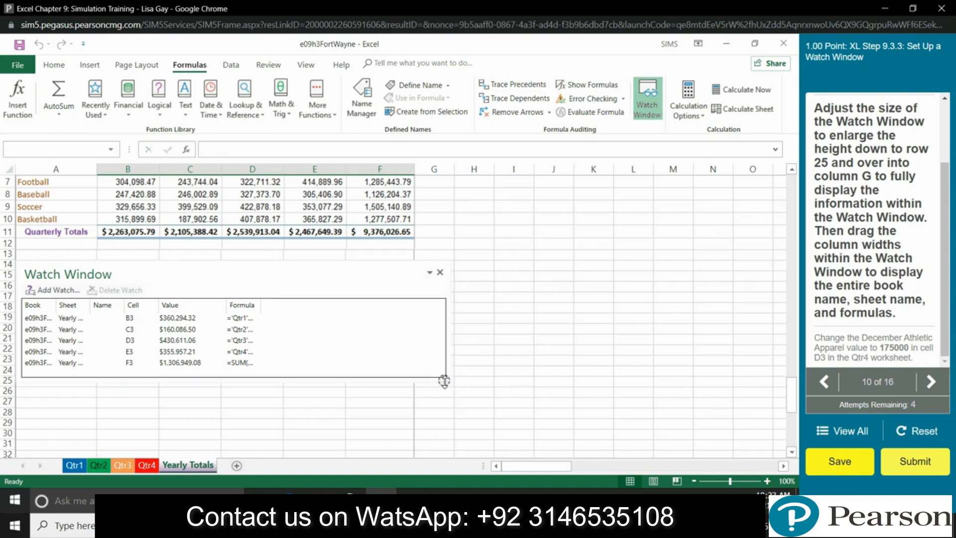
pyautogui.click(7, 382)
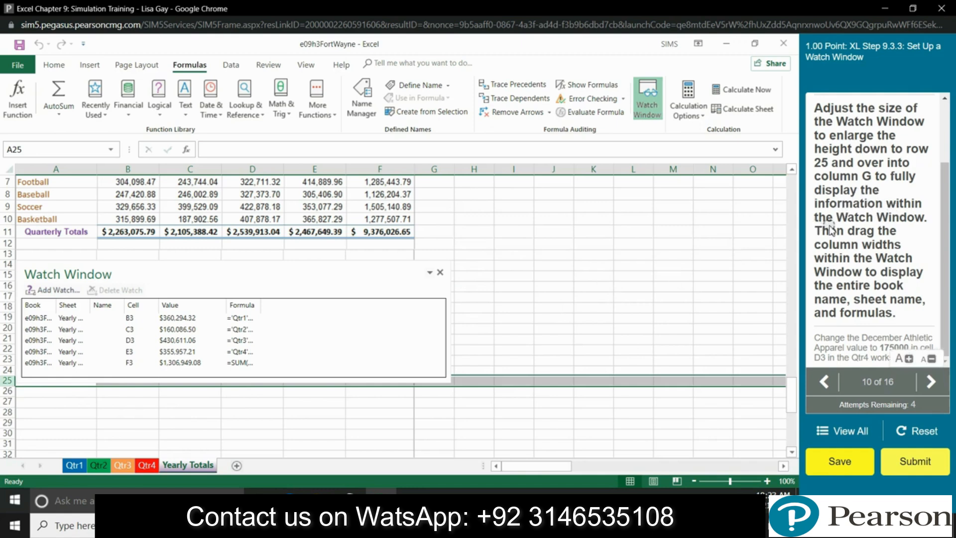
# Step: Try widening the Watch Window's Sheet and Formula columns to show full names and formulas
pyautogui.click(396, 368)
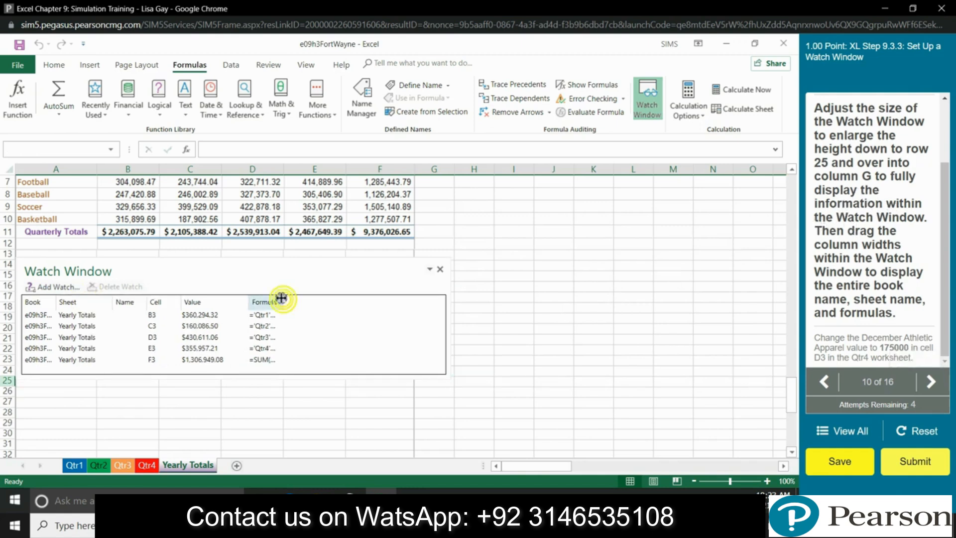
pyautogui.moveTo(274, 283); pyautogui.dragTo(275, 286)
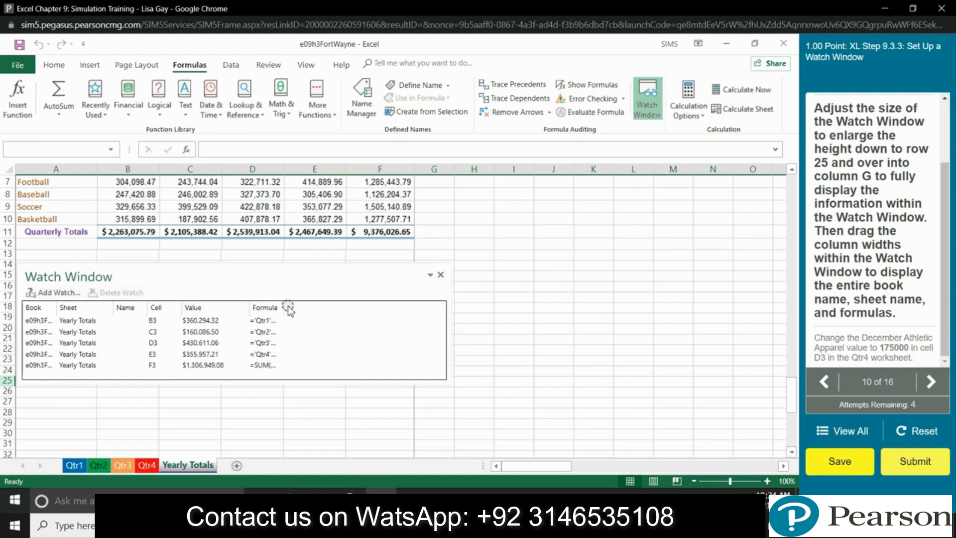
pyautogui.moveTo(282, 302); pyautogui.dragTo(333, 310)
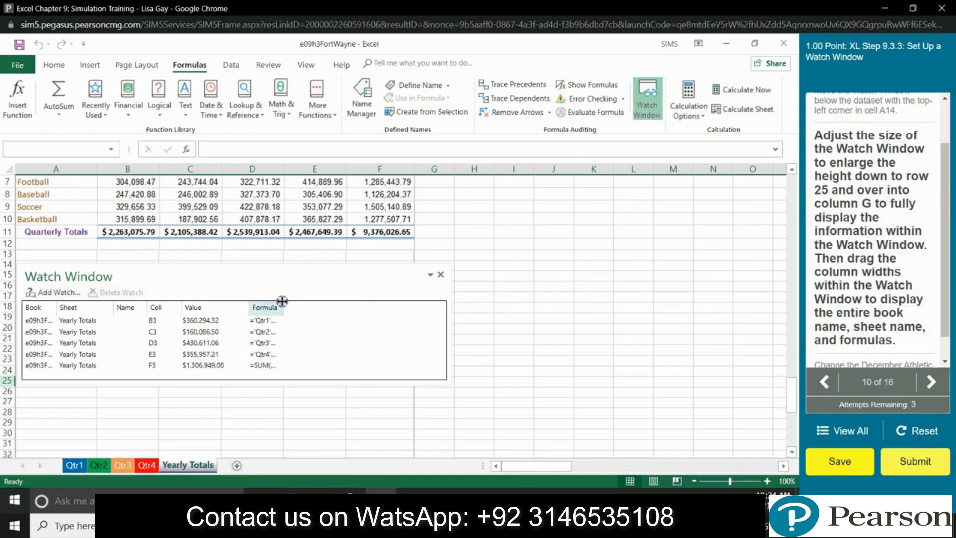
pyautogui.moveTo(283, 301); pyautogui.dragTo(359, 316)
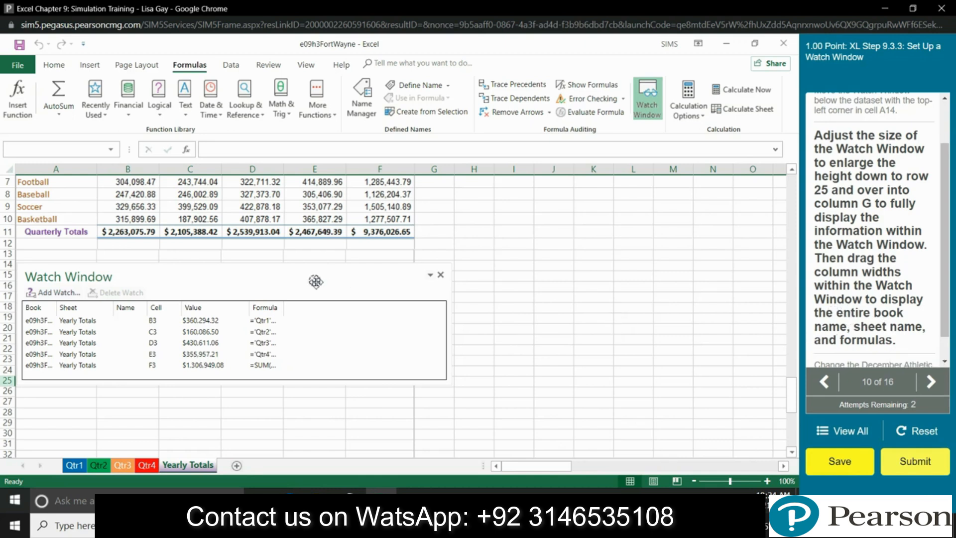
pyautogui.moveTo(283, 308); pyautogui.dragTo(325, 320)
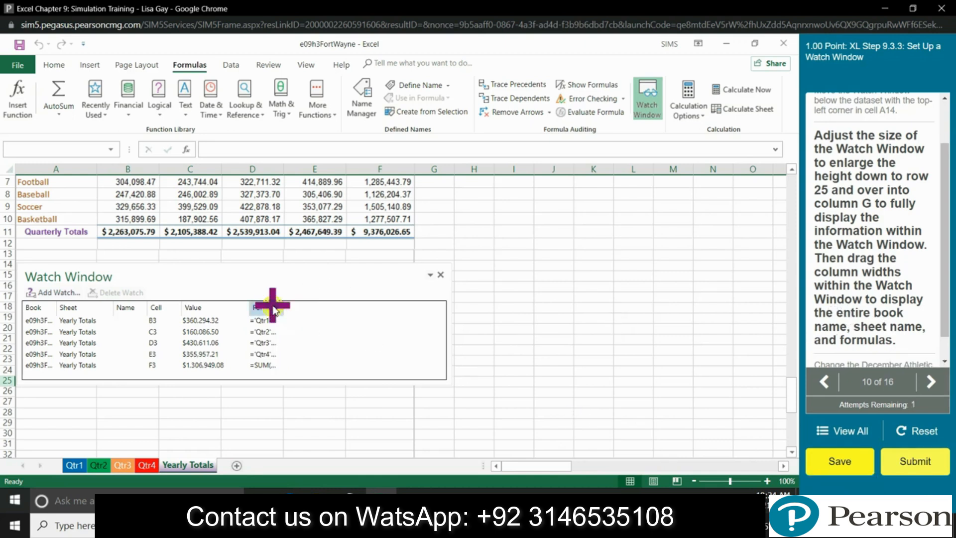
pyautogui.moveTo(275, 308); pyautogui.dragTo(311, 309)
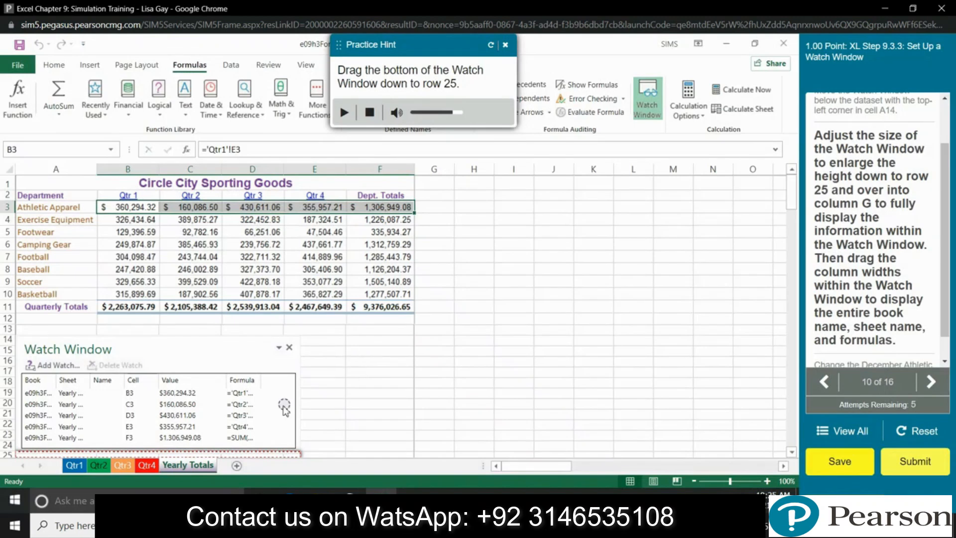
# Step: Stretch the Watch Window down to row 25 and across to column G
pyautogui.scroll(-1, 289, 409)
pyautogui.moveTo(299, 413); pyautogui.dragTo(305, 418)
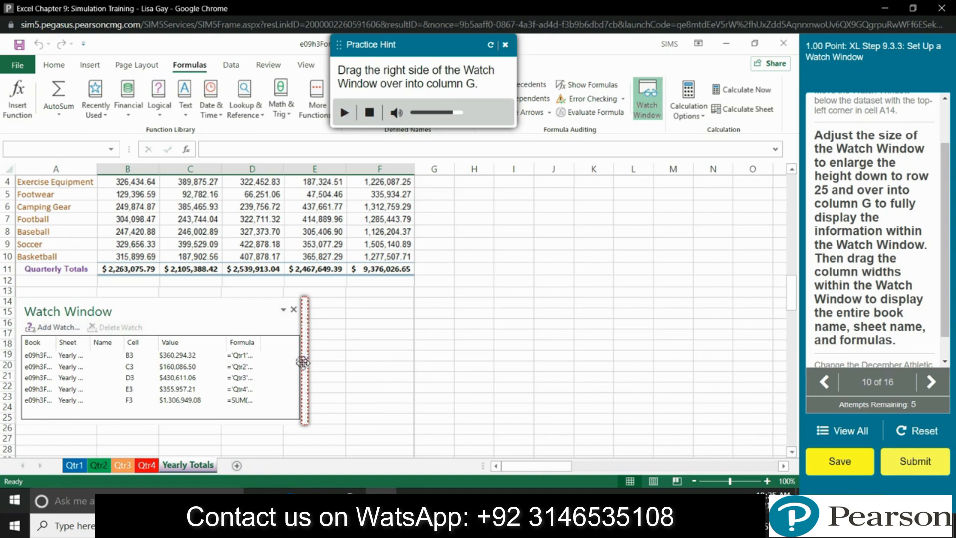
pyautogui.moveTo(304, 362); pyautogui.dragTo(451, 359)
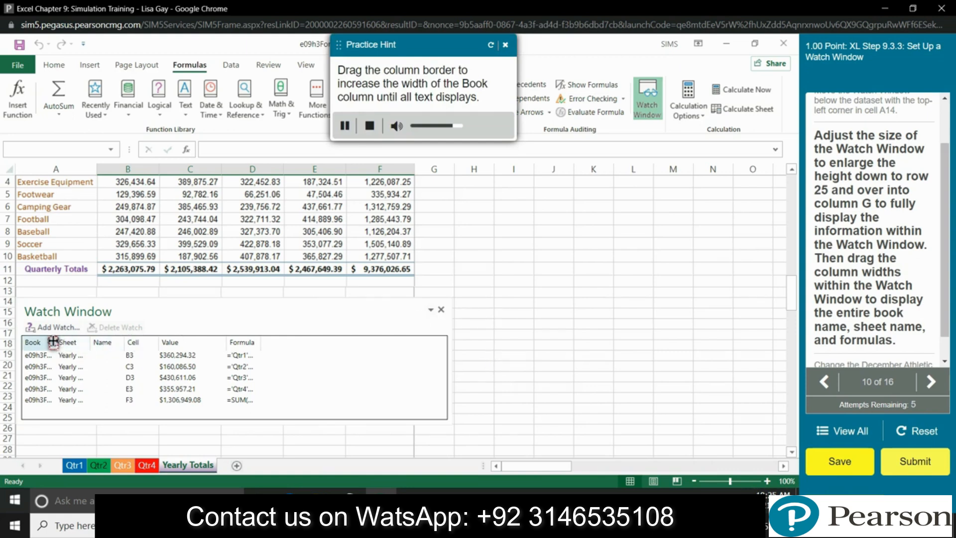
# Step: Widen the Watch Window's Book and Formula columns to show file names and formulas
pyautogui.moveTo(53, 341)
pyautogui.mouseDown()
pyautogui.moveTo(77, 344)
pyautogui.moveTo(55, 342)
pyautogui.mouseUp()
pyautogui.moveTo(54, 342); pyautogui.dragTo(159, 344)
pyautogui.moveTo(327, 348); pyautogui.dragTo(391, 367)
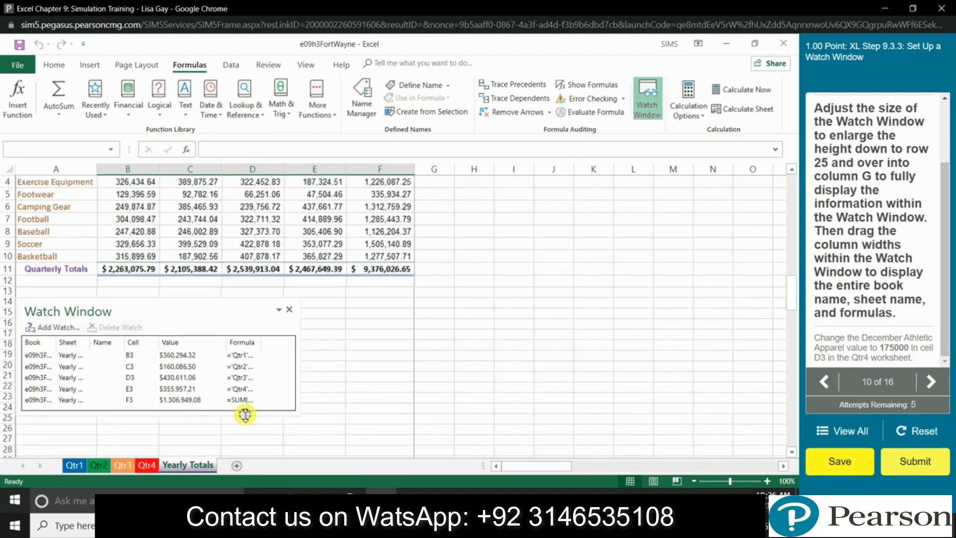
# Step: Widen the Book, Sheet and Formula columns until formulas like =SUM('Qtr1:Qtr4'!E3) show fully
pyautogui.moveTo(54, 341); pyautogui.dragTo(103, 343)
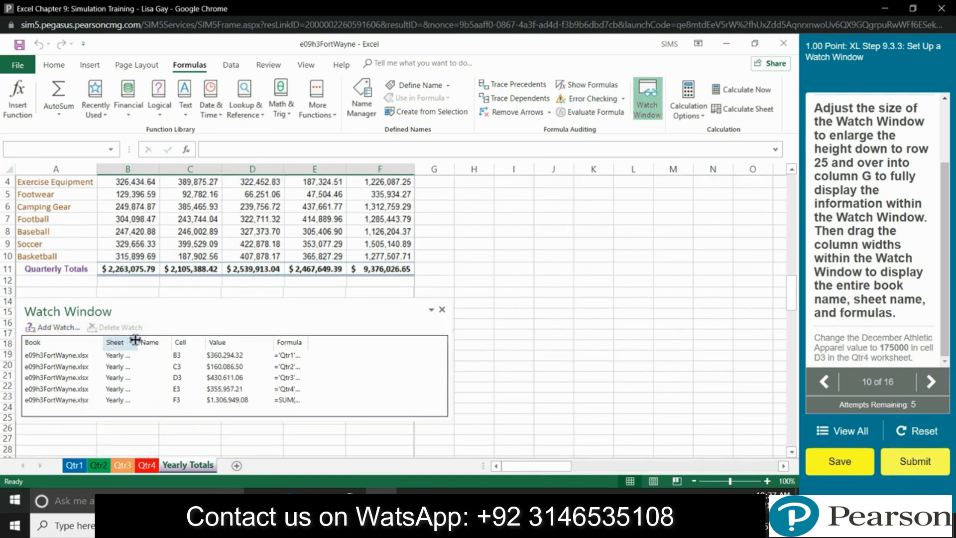
pyautogui.moveTo(135, 339); pyautogui.dragTo(158, 343)
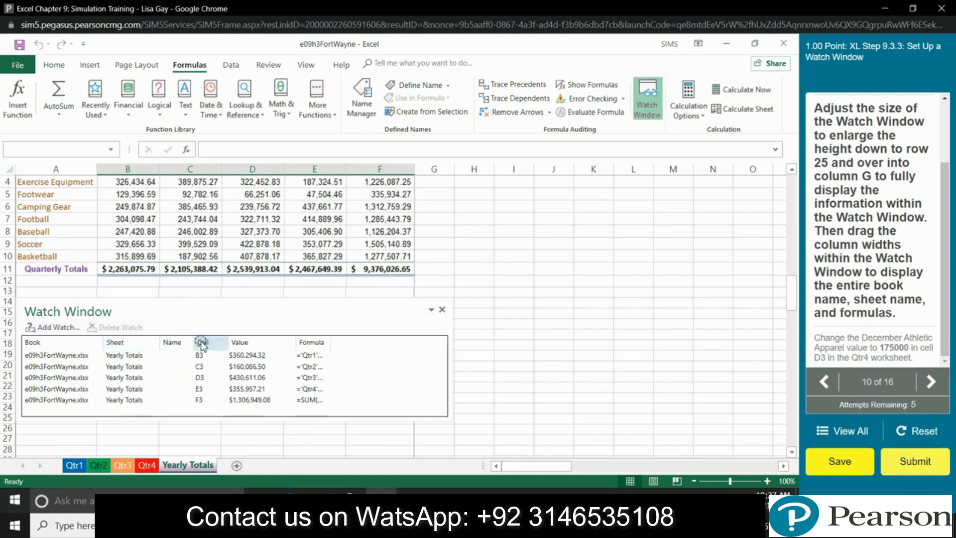
pyautogui.moveTo(333, 344); pyautogui.dragTo(371, 343)
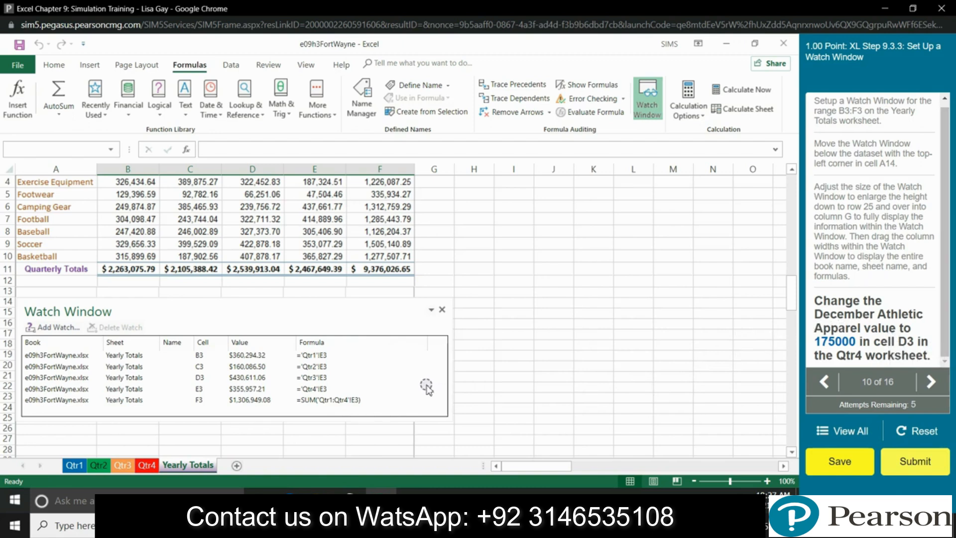
# Step: On Qtr4, change D3 to 175000, then select B4:D4
pyautogui.click(147, 465)
pyautogui.click(257, 206)
pyautogui.write('175000')
pyautogui.press('Return')
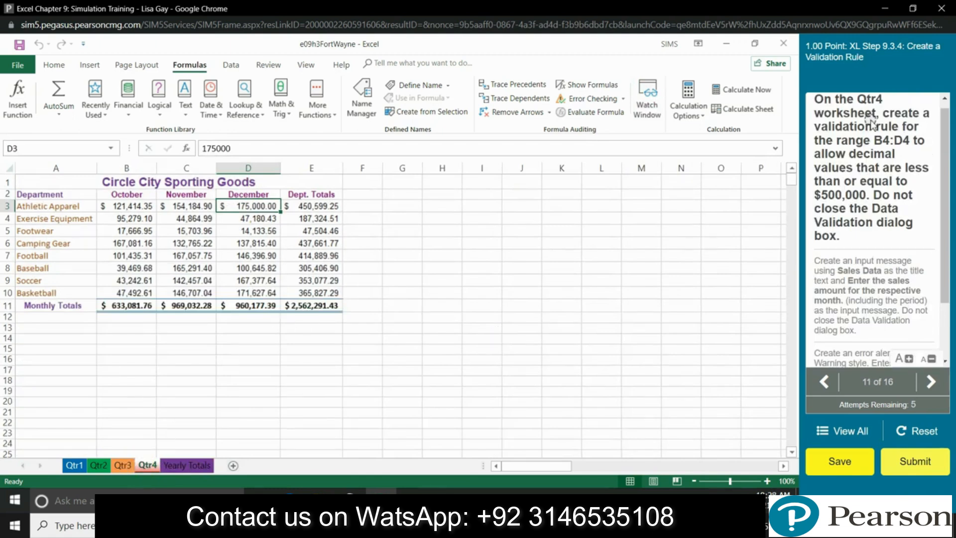
pyautogui.moveTo(125, 219); pyautogui.dragTo(245, 222)
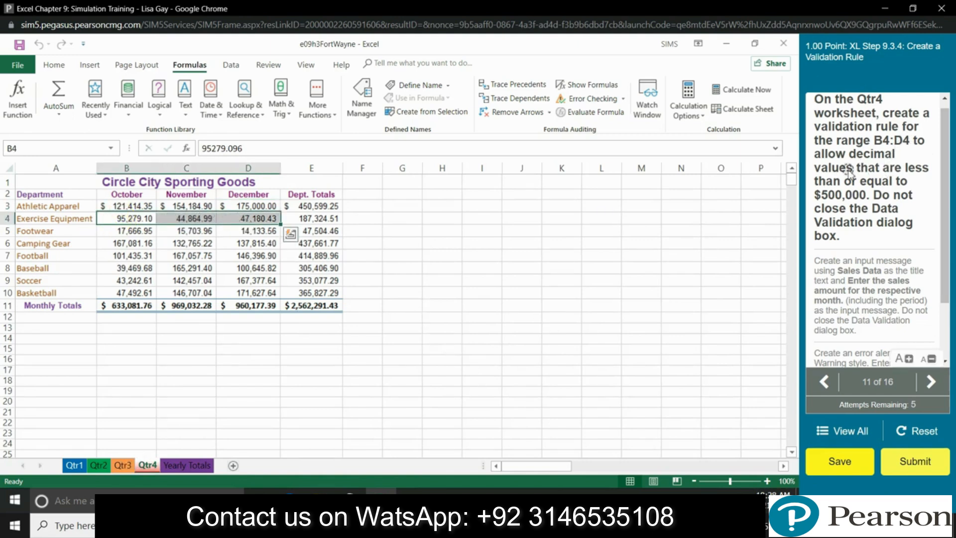
pyautogui.click(231, 65)
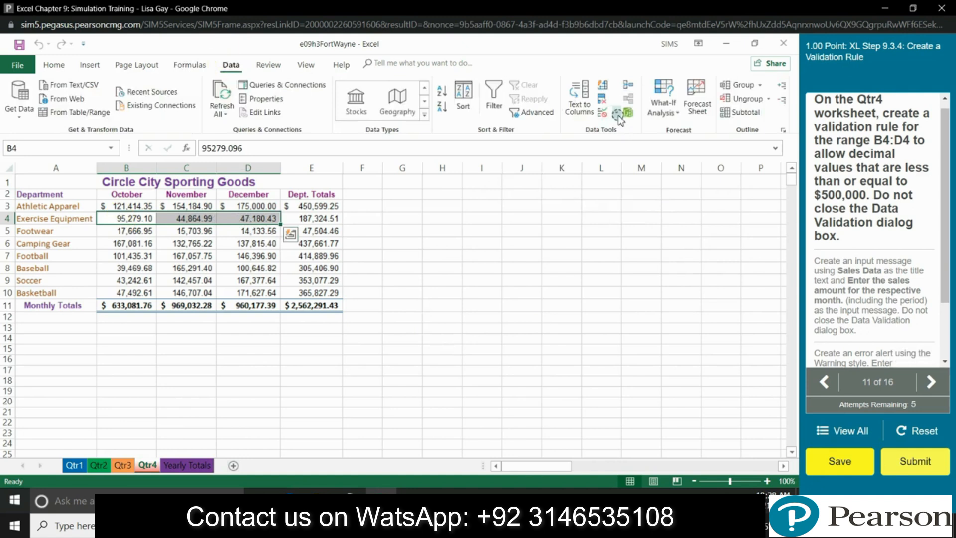
# Step: Set B4:D4 validation to allow Decimal values less than or equal to 500000
pyautogui.click(616, 113)
pyautogui.click(624, 128)
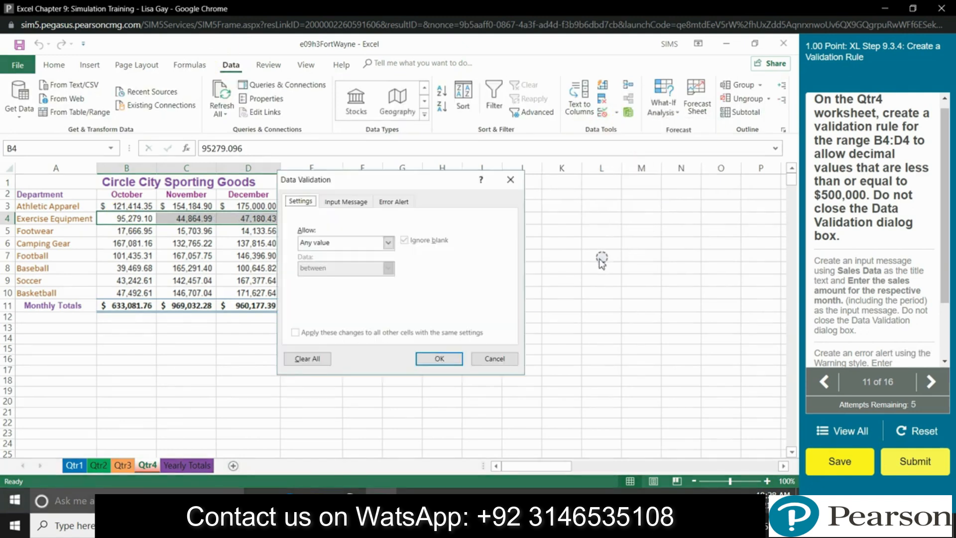
pyautogui.click(388, 243)
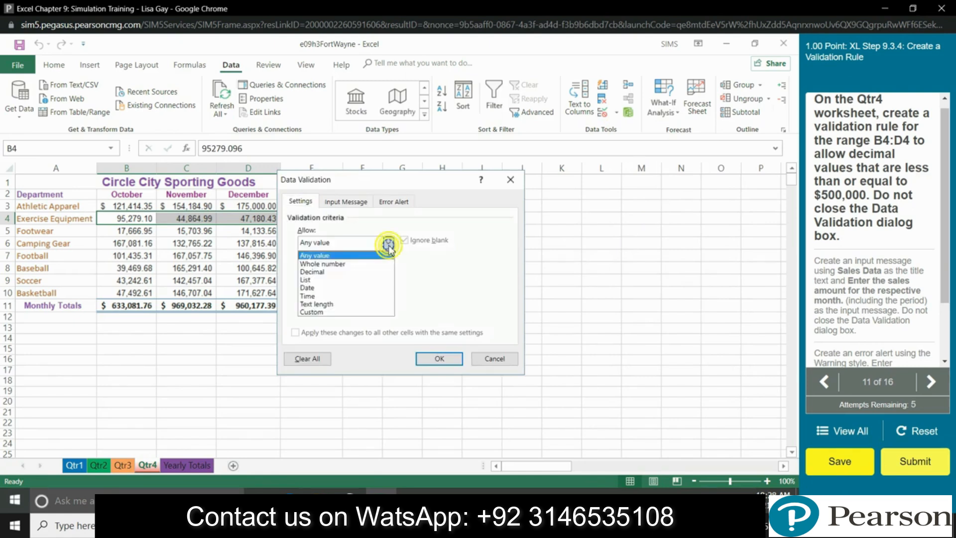
pyautogui.click(388, 267)
pyautogui.click(388, 268)
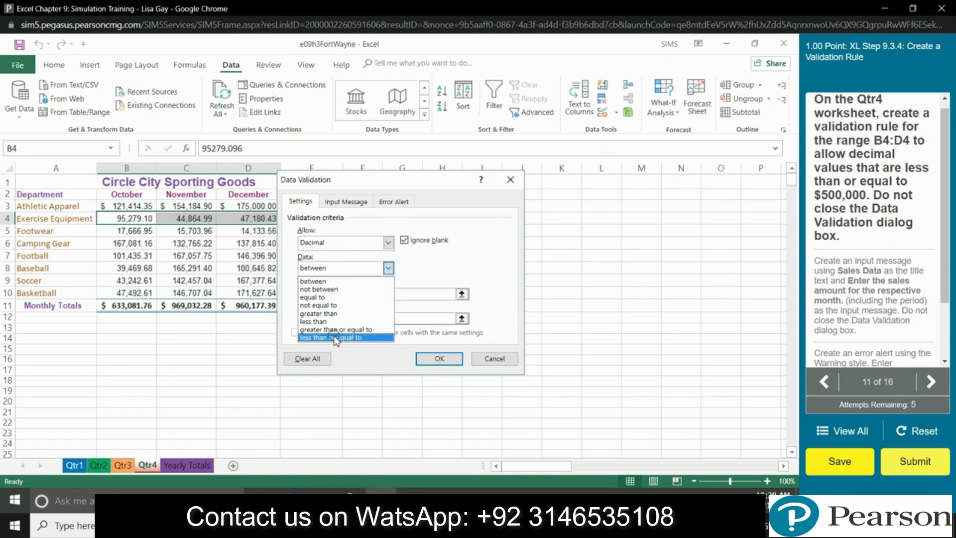
pyautogui.click(334, 339)
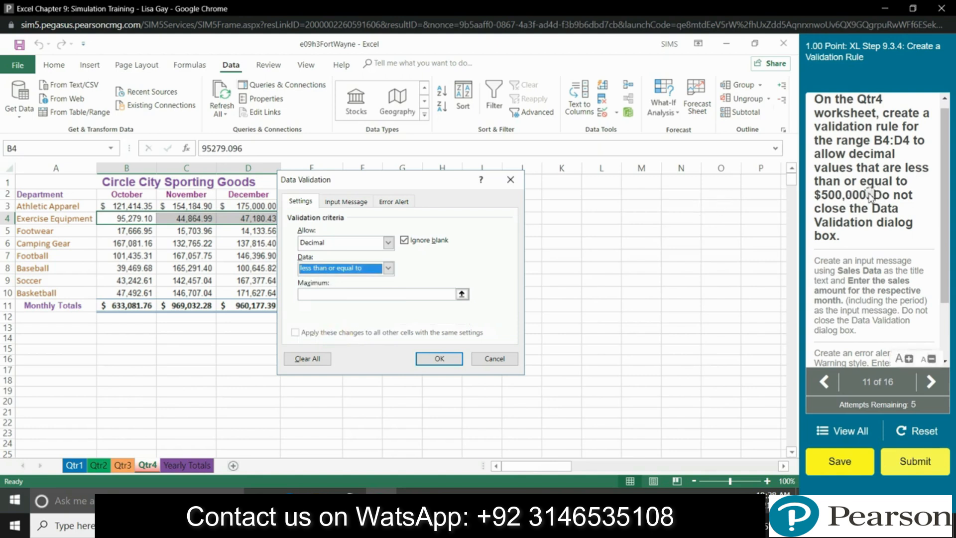
pyautogui.click(351, 296)
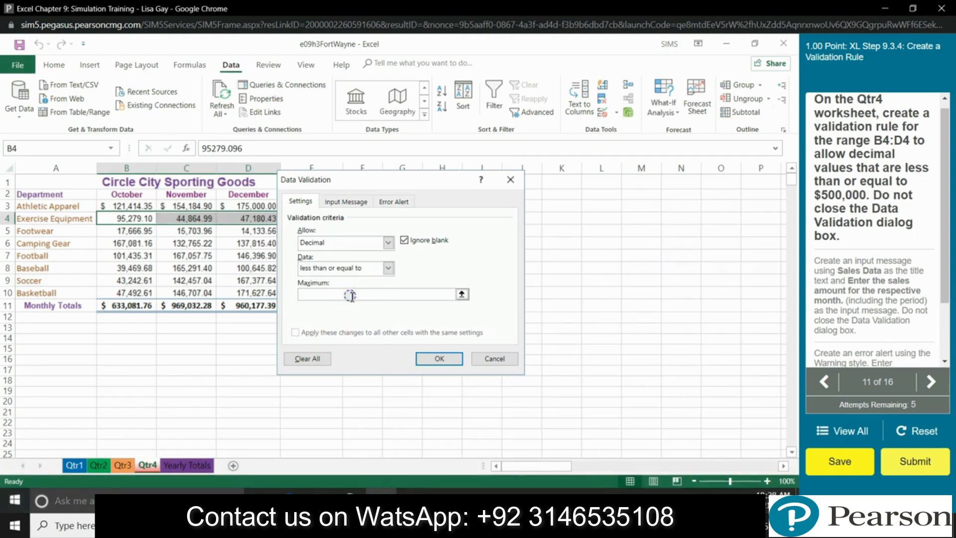
pyautogui.write('500000')
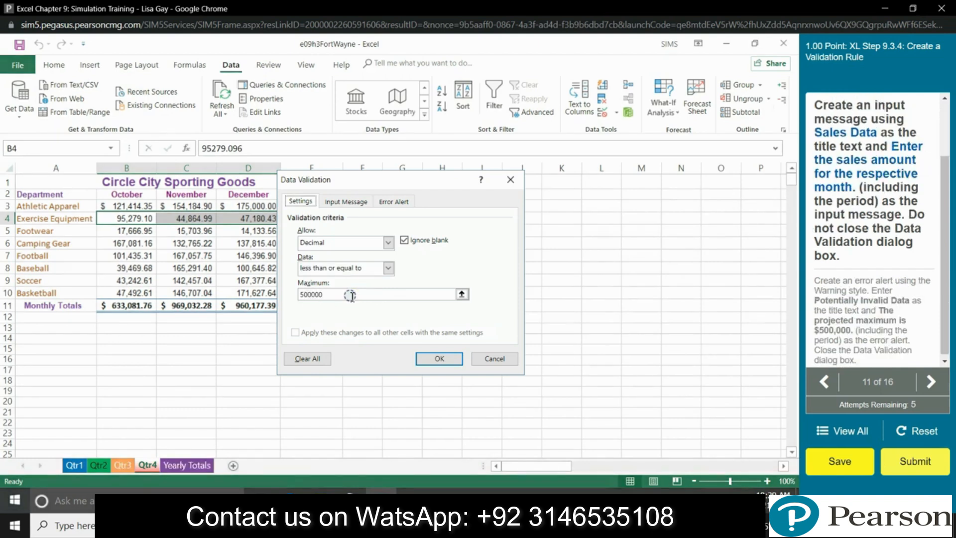
# Step: Add input message 'Sales Data' reading 'Enter the sales amount for the respective month.'
pyautogui.click(356, 202)
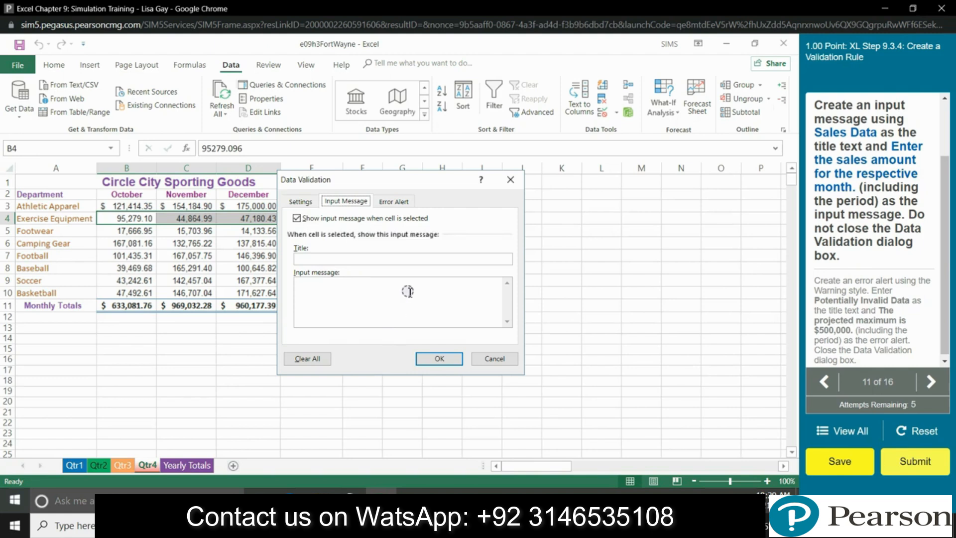
pyautogui.click(326, 259)
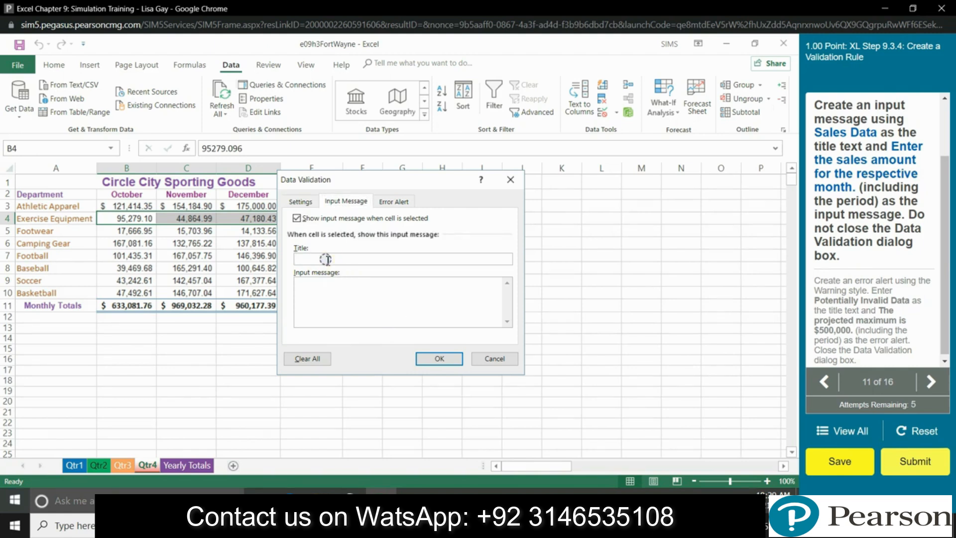
pyautogui.write('Sales Data')
pyautogui.click(321, 287)
pyautogui.write('Enter')
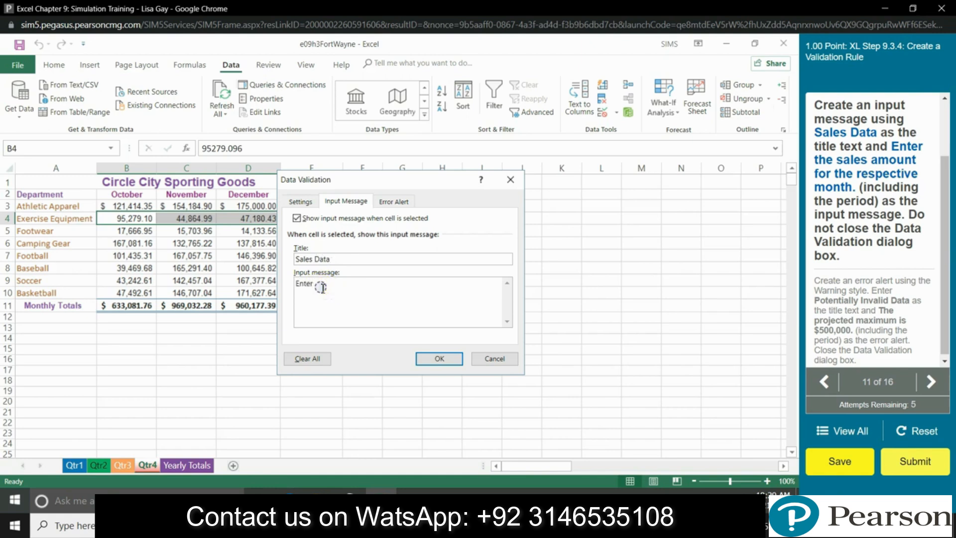
pyautogui.write(' the sales amount for the respective')
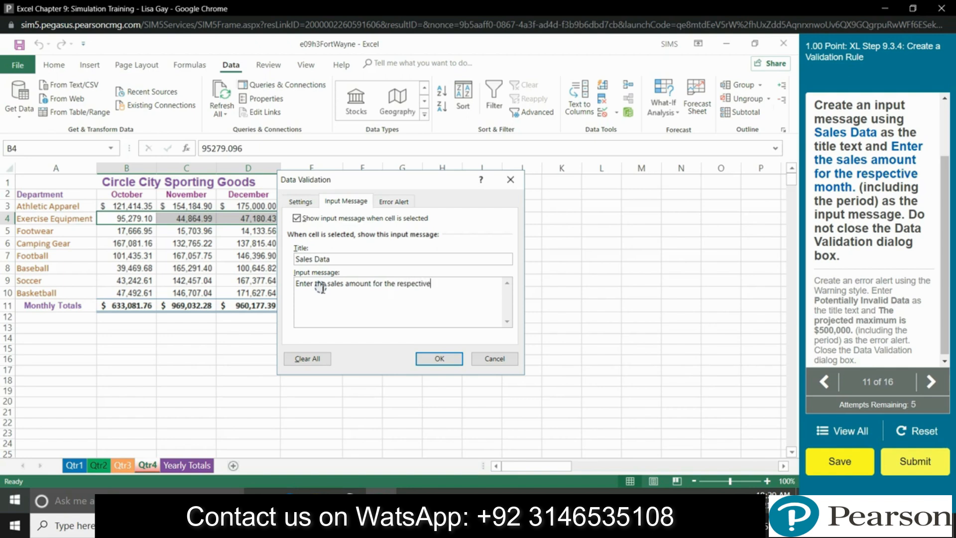
pyautogui.write(' month.')
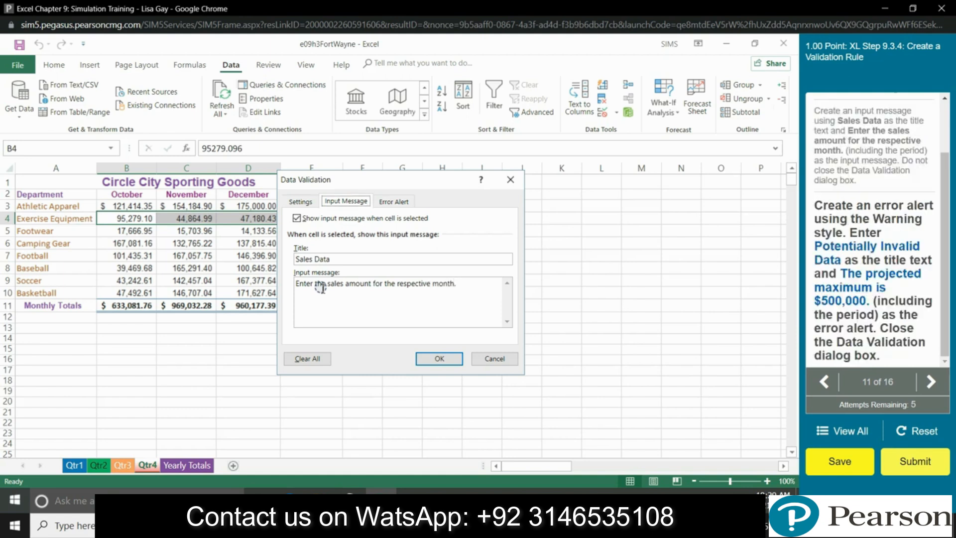
# Step: Add a Warning alert 'Potentially Invalid Data' saying 'The projected maximum is $500,000.' and apply it
pyautogui.click(394, 201)
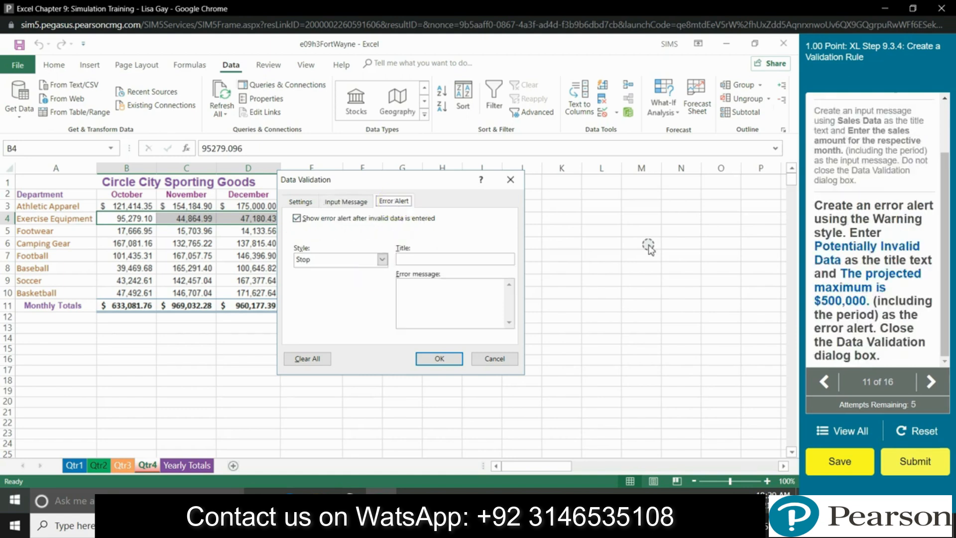
pyautogui.click(381, 259)
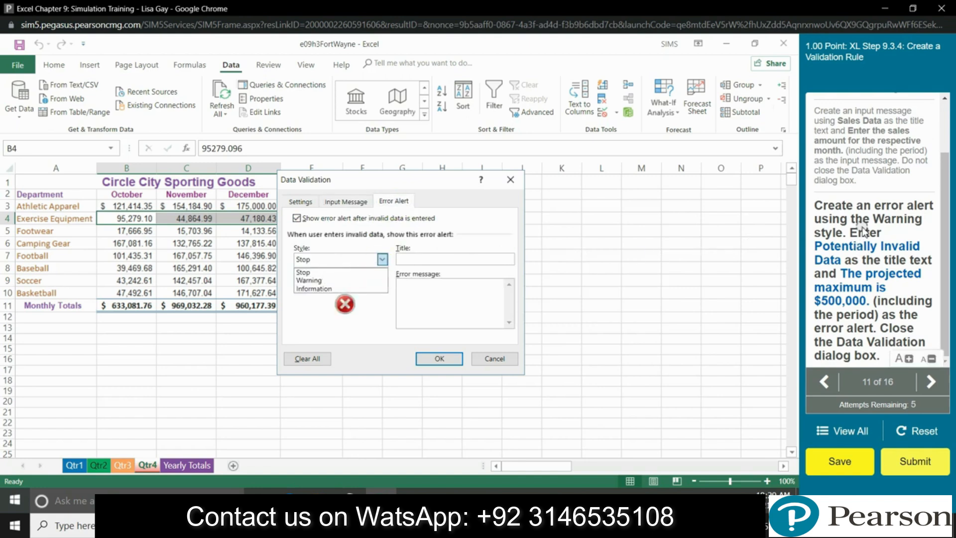
pyautogui.click(309, 280)
pyautogui.click(443, 258)
pyautogui.write('Potentia')
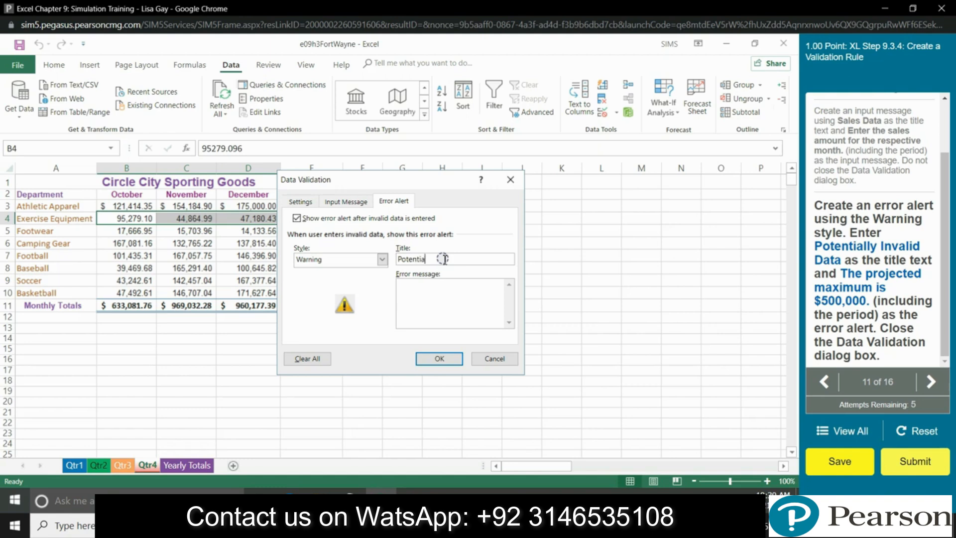
pyautogui.write('lly')
pyautogui.write(' Inv')
pyautogui.write('alid')
pyautogui.write(' Data')
pyautogui.write('The pro')
pyautogui.write('jected maxi')
pyautogui.write('mum is $500,000.')
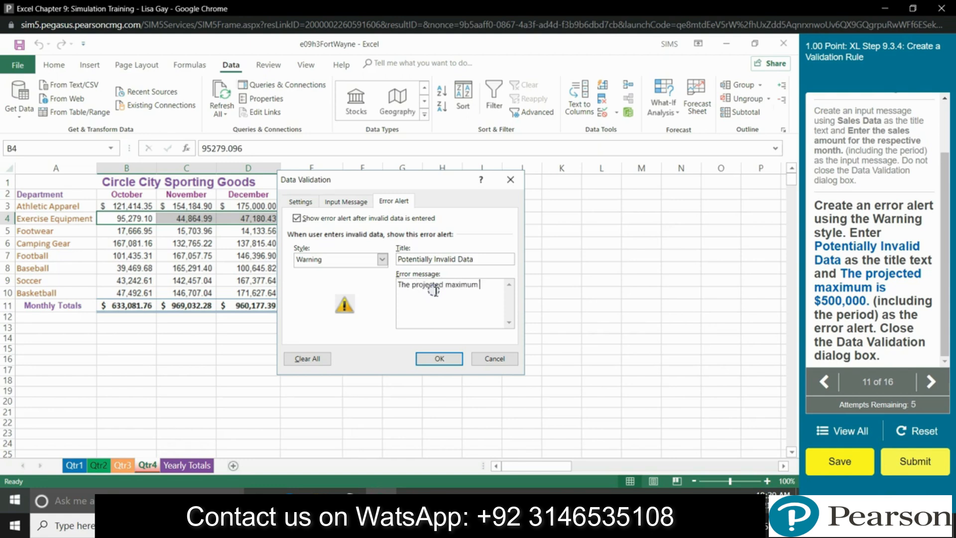
pyautogui.press('Return')
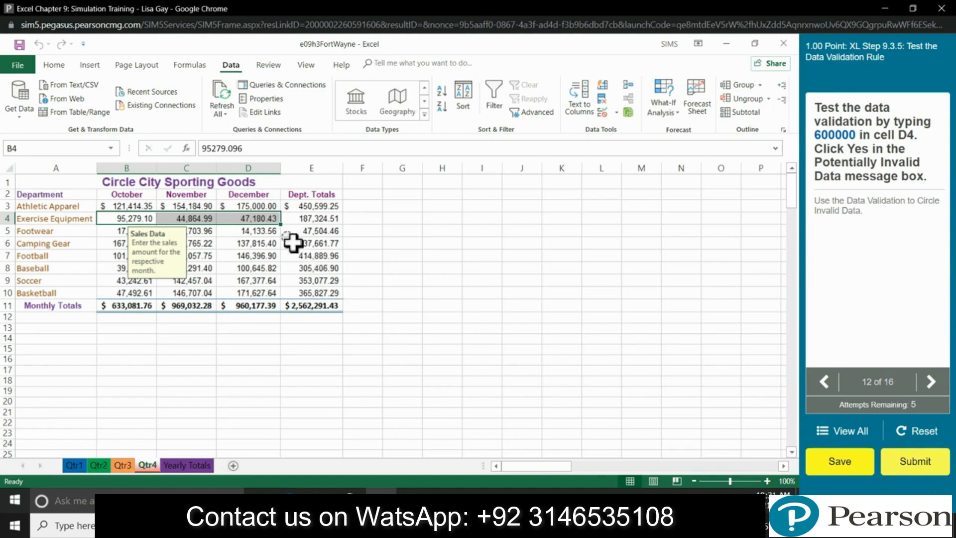
# Step: Enter 600000 in Qtr4 D4 and choose Yes at the Potentially Invalid Data warning
pyautogui.click(256, 230)
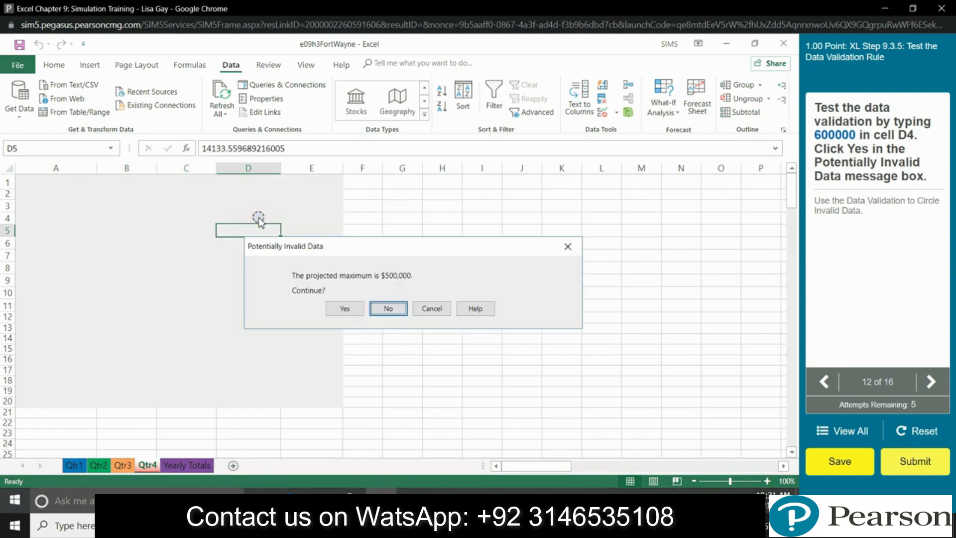
pyautogui.click(336, 309)
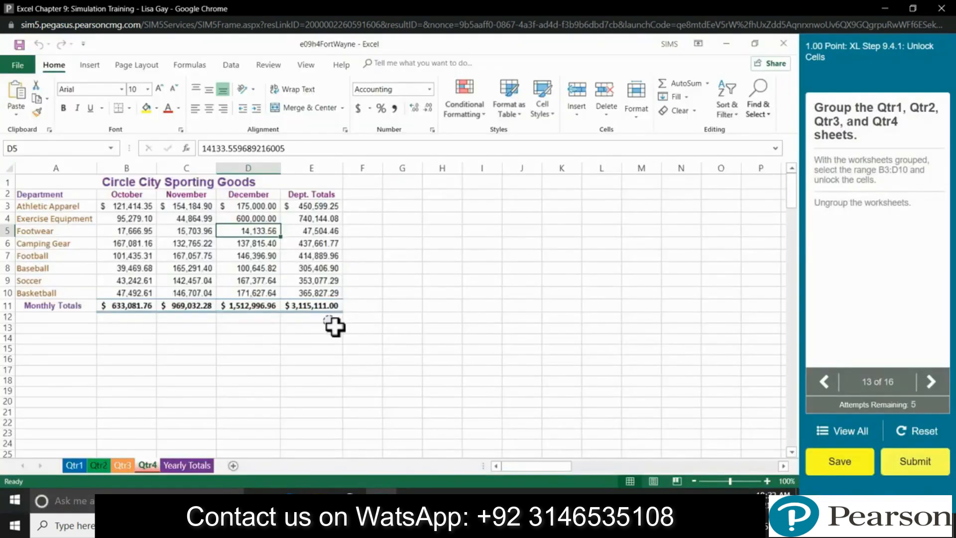
# Step: Group the Qtr1 through Qtr4 sheets and select B3:D10
pyautogui.click(75, 465)
pyautogui.keyDown('shift'); pyautogui.click(146, 465); pyautogui.keyUp('shift')
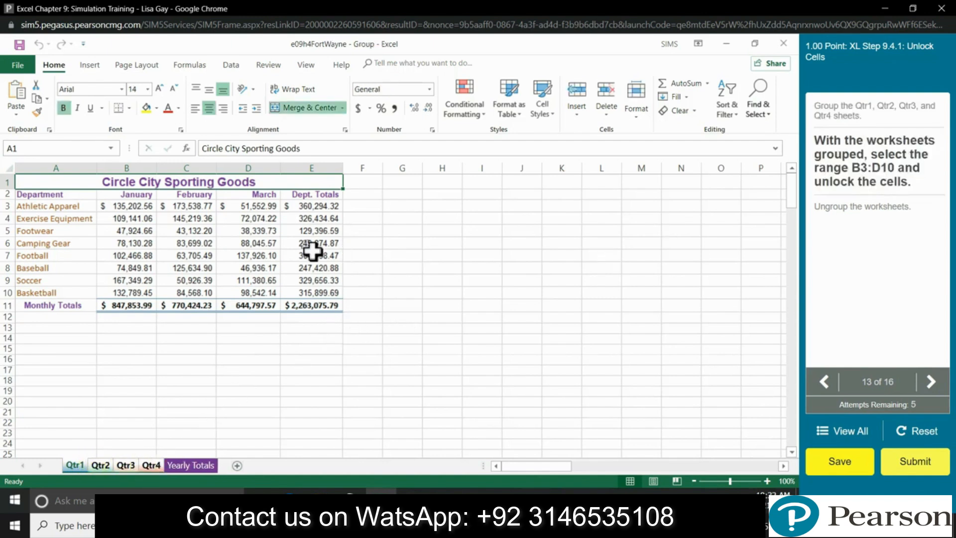
pyautogui.click(114, 206)
pyautogui.moveTo(130, 210); pyautogui.dragTo(252, 280)
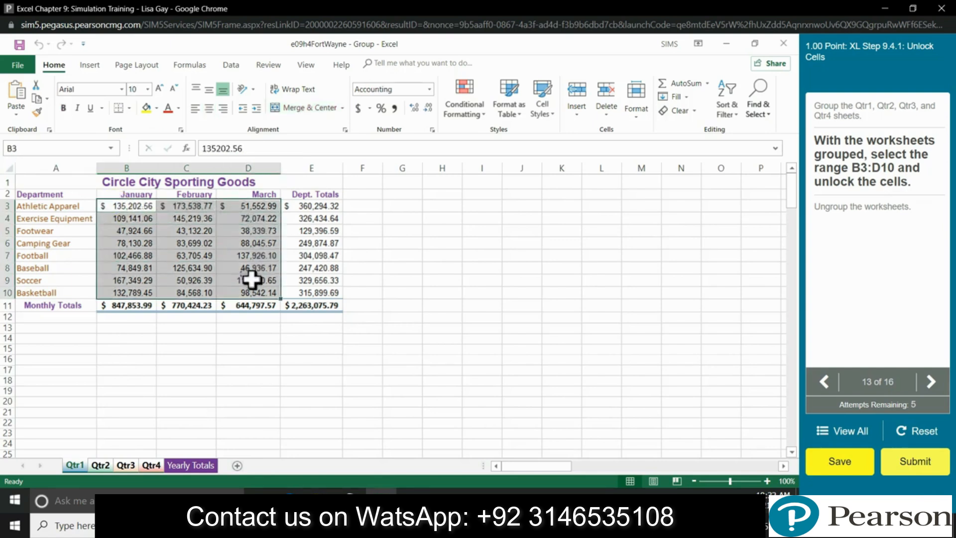
# Step: Clear the Locked protection setting on B3:D10, then ungroup the sheets
pyautogui.rightClick(142, 222)
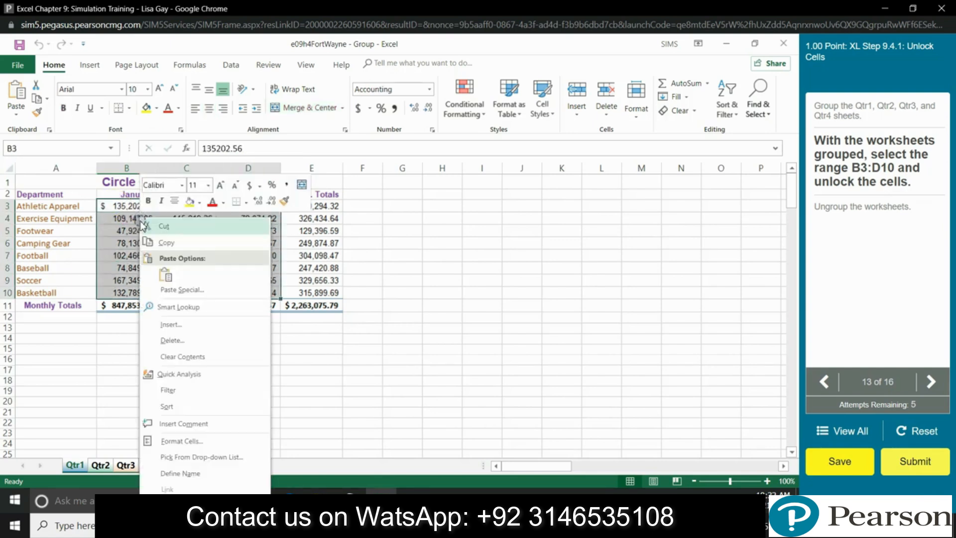
pyautogui.click(178, 441)
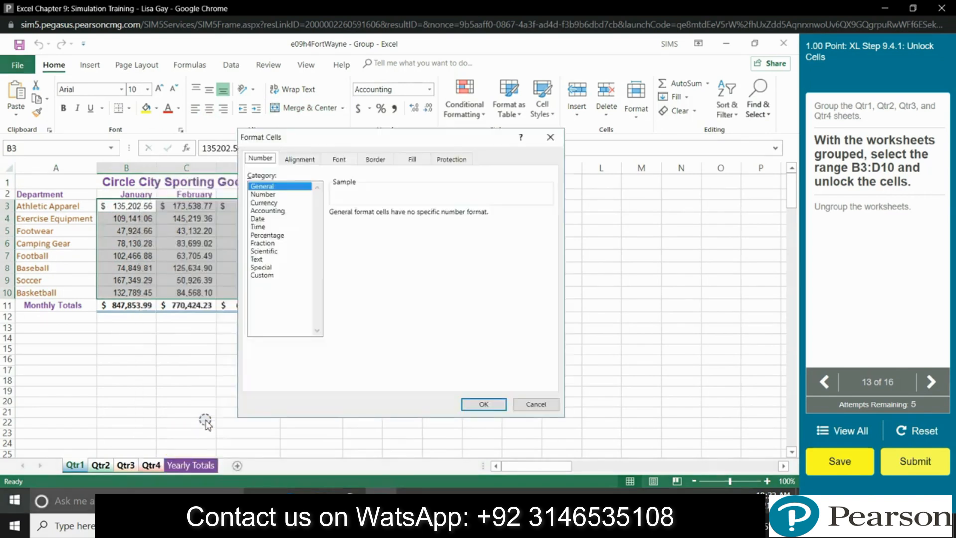
pyautogui.click(451, 159)
pyautogui.click(252, 176)
pyautogui.click(463, 403)
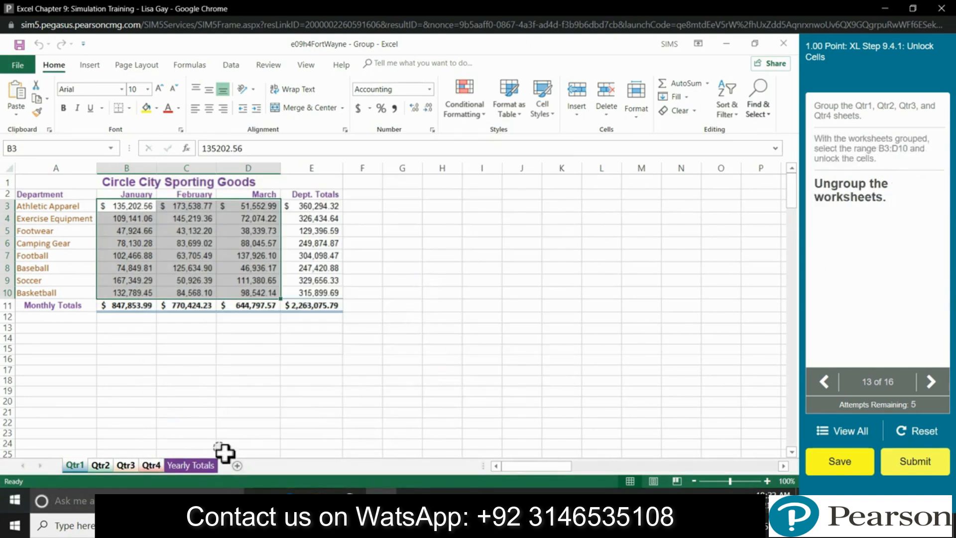
pyautogui.rightClick(156, 467)
pyautogui.click(196, 454)
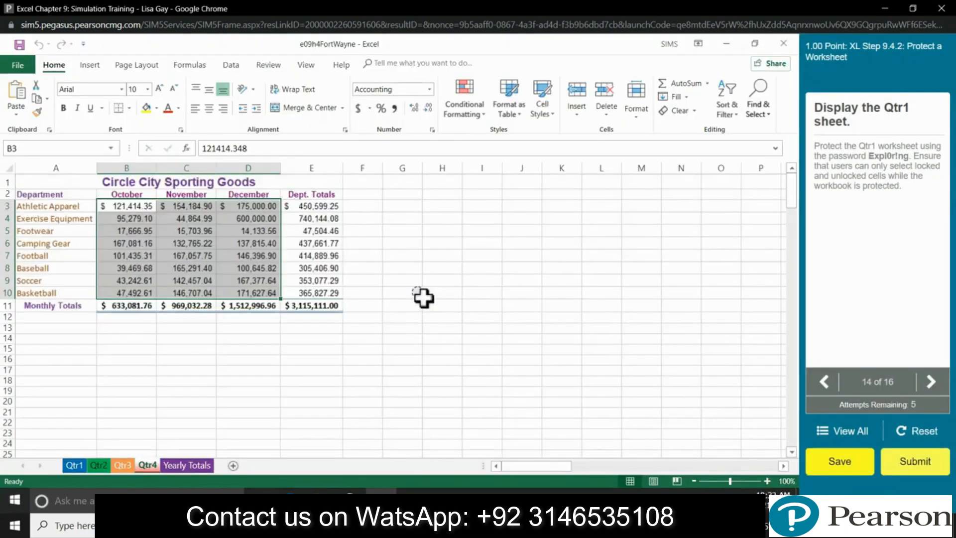
# Step: Protect the Qtr1 sheet with a password, allowing selection of locked and unlocked cells
pyautogui.click(75, 466)
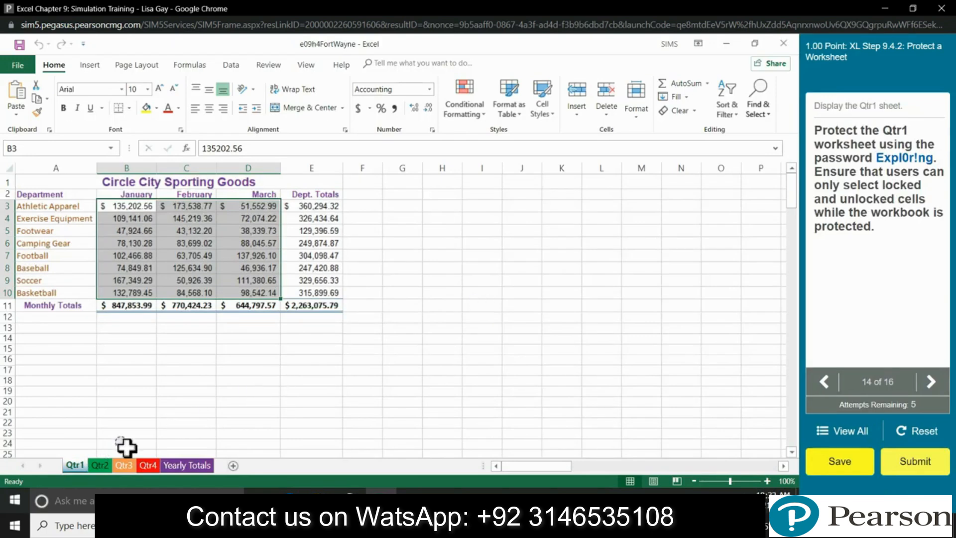
pyautogui.rightClick(72, 472)
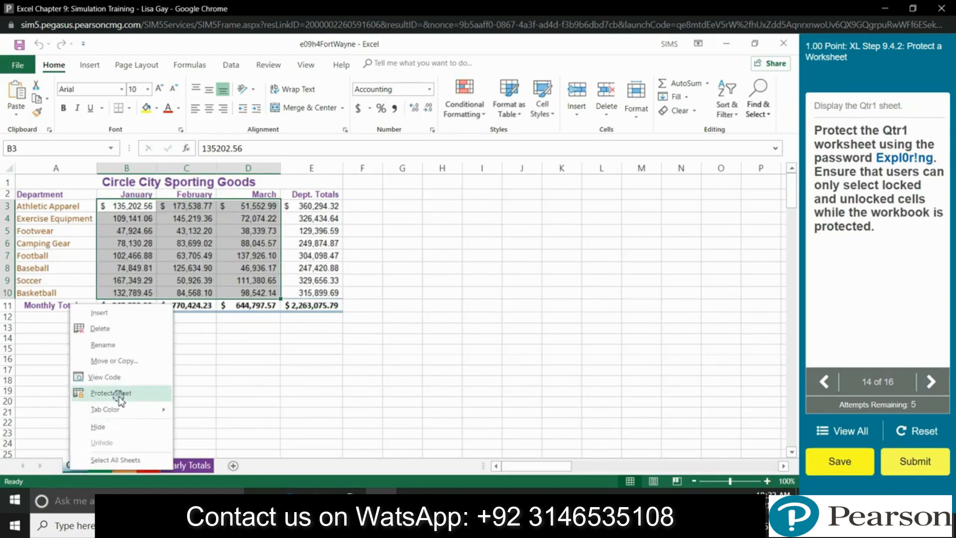
pyautogui.click(121, 394)
pyautogui.write('Expl0r!ng')
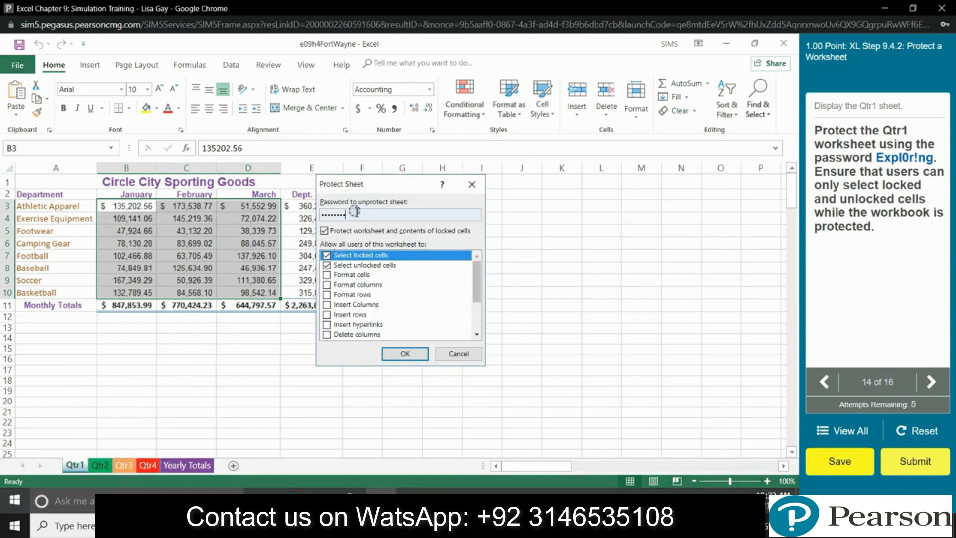
pyautogui.click(396, 354)
pyautogui.click(320, 214)
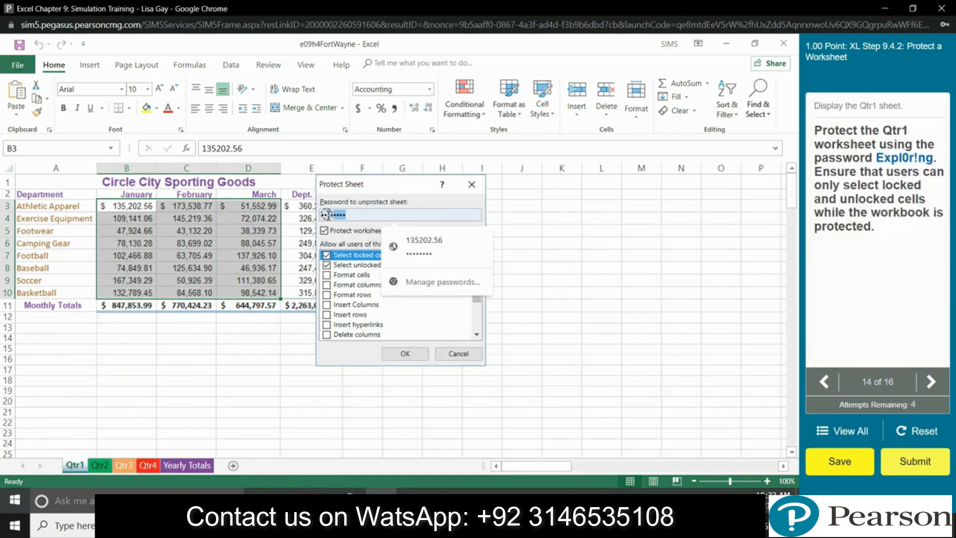
pyautogui.write('Exp')
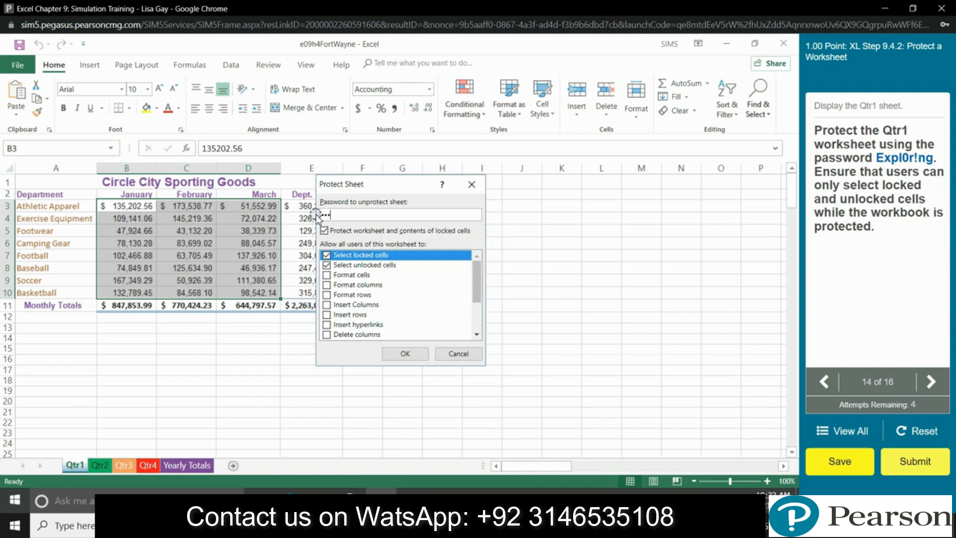
pyautogui.press('BackSpace')
pyautogui.press('BackSpace')
pyautogui.press('BackSpace')
pyautogui.write('Expl0r!ng')
pyautogui.write('g')
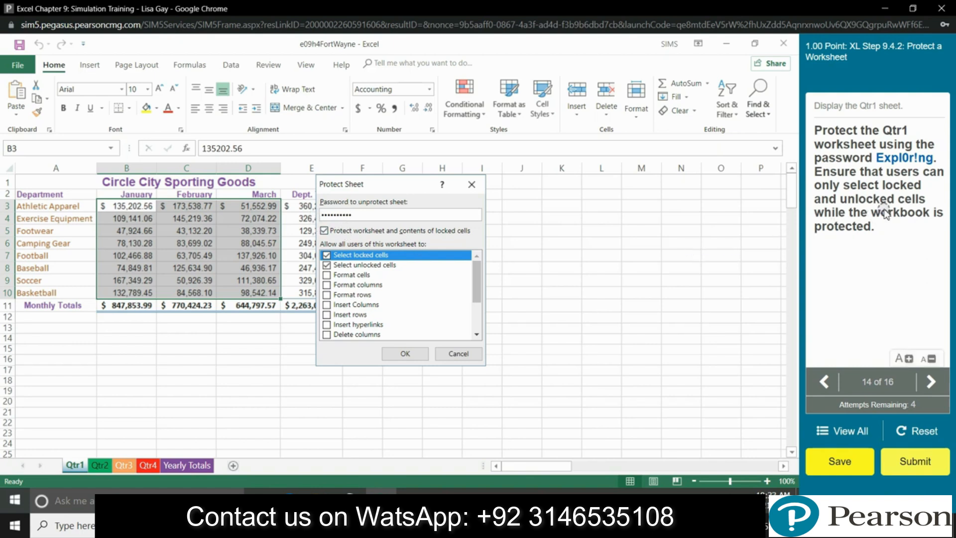
pyautogui.click(416, 351)
# Step: Retype the sheet password and confirm it to finish protecting Qtr1
pyautogui.moveTo(368, 214); pyautogui.dragTo(321, 214)
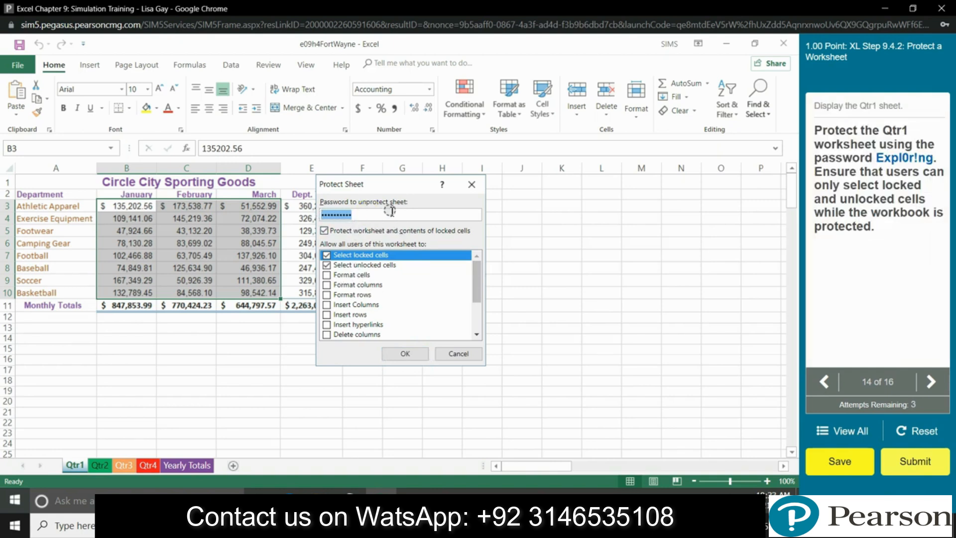
pyautogui.press('BackSpace')
pyautogui.write('Expl0r!ng')
pyautogui.click(404, 353)
pyautogui.click(411, 312)
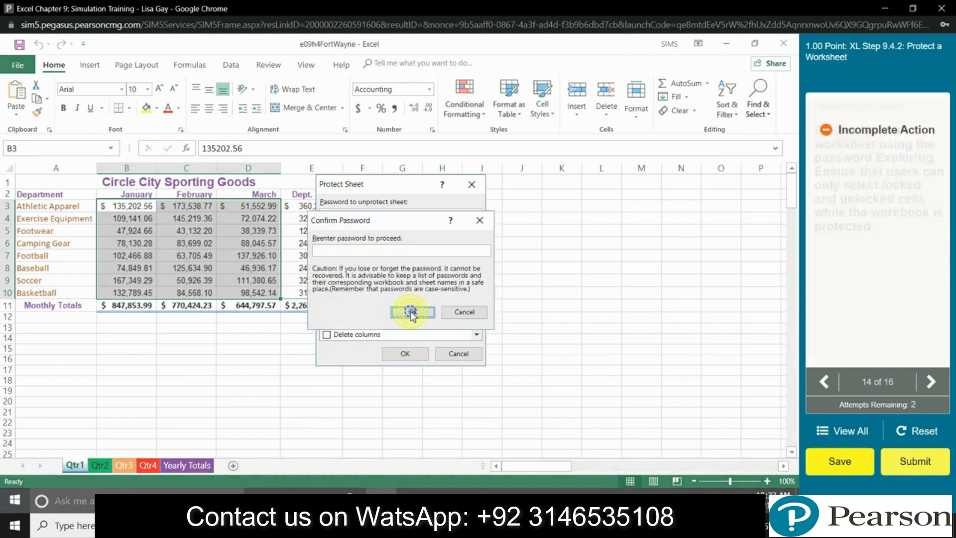
pyautogui.click(367, 251)
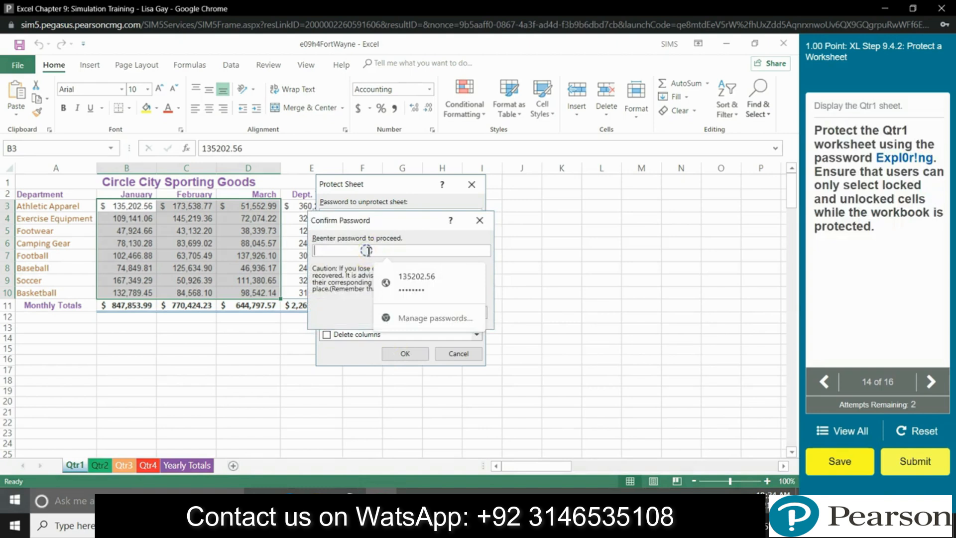
pyautogui.write('Ex')
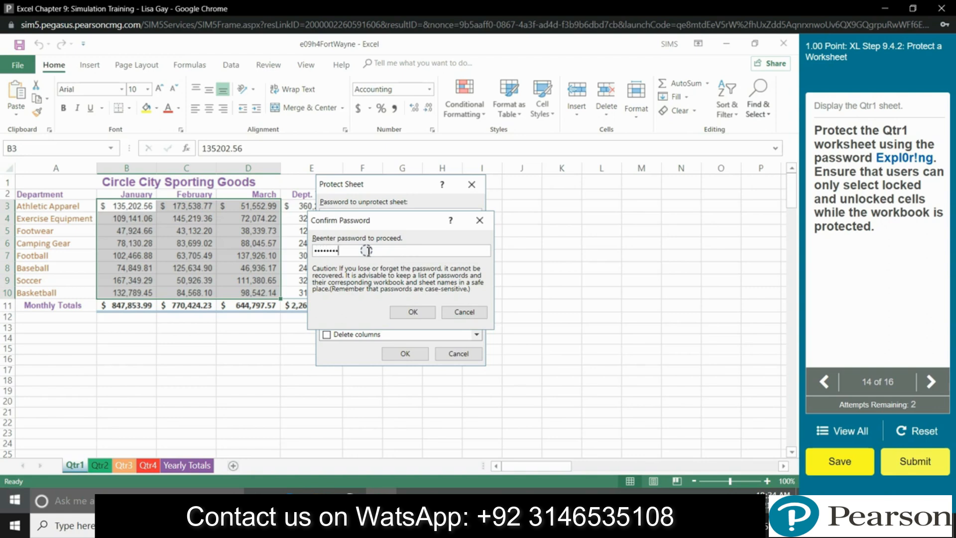
pyautogui.click(405, 312)
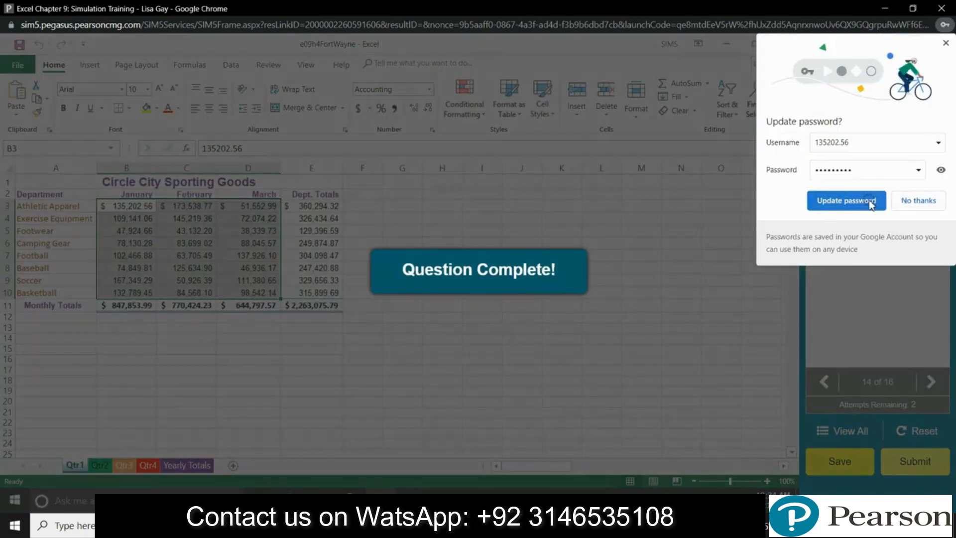
# Step: Dismiss the browser's password prompts and choose Encrypt with Password under Info > Protect Workbook
pyautogui.click(871, 205)
pyautogui.click(577, 204)
pyautogui.click(902, 203)
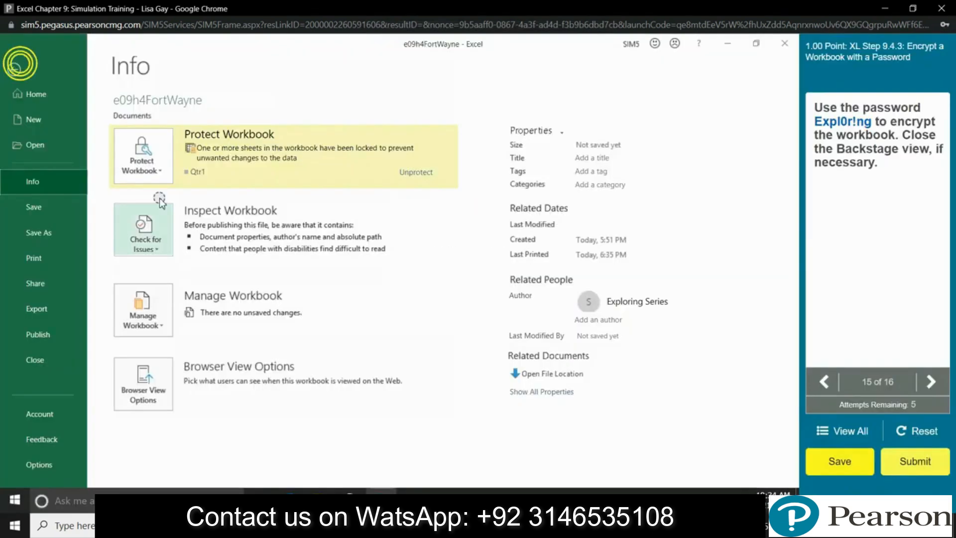
pyautogui.click(464, 234)
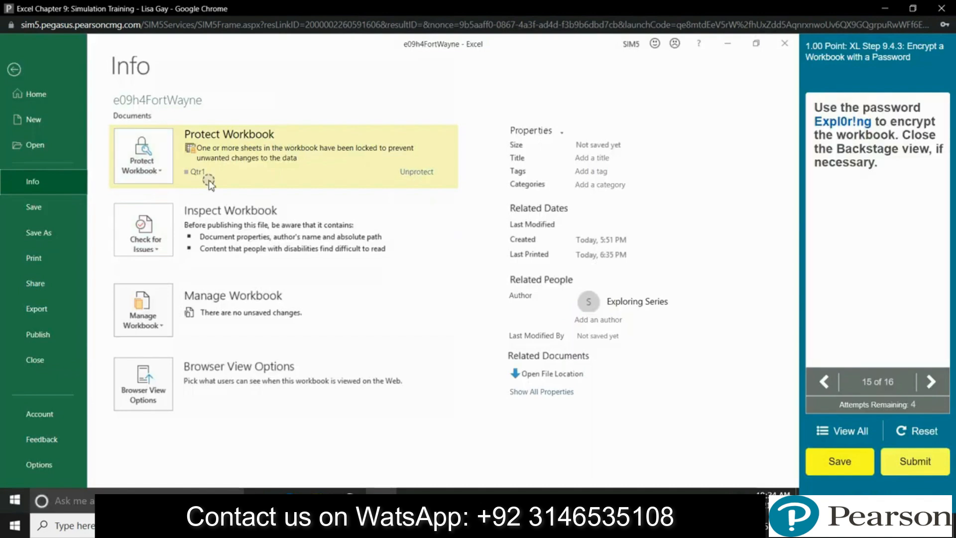
pyautogui.click(164, 173)
pyautogui.click(195, 241)
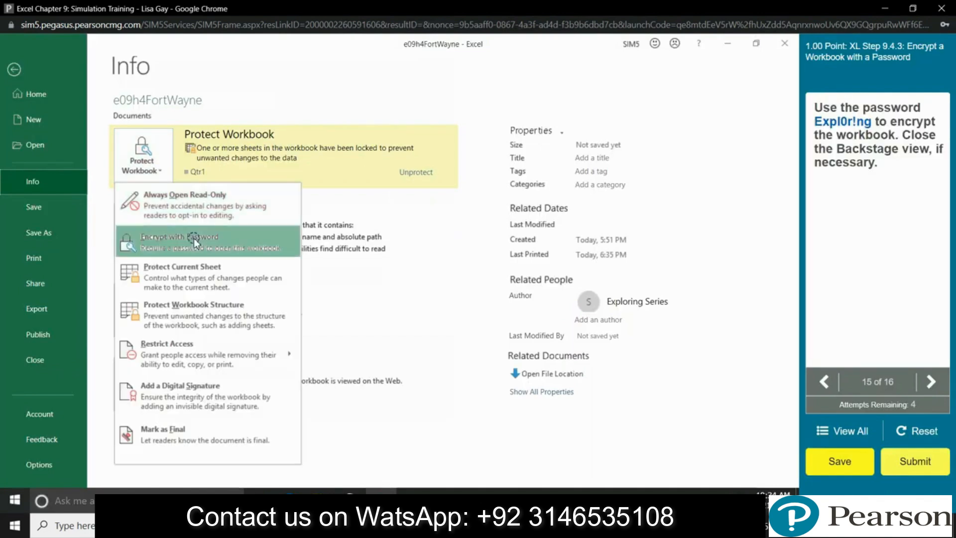
# Step: Encrypt the workbook with the required password, dismiss the browser warning, and return to the worksheet
pyautogui.click(369, 258)
pyautogui.click(429, 332)
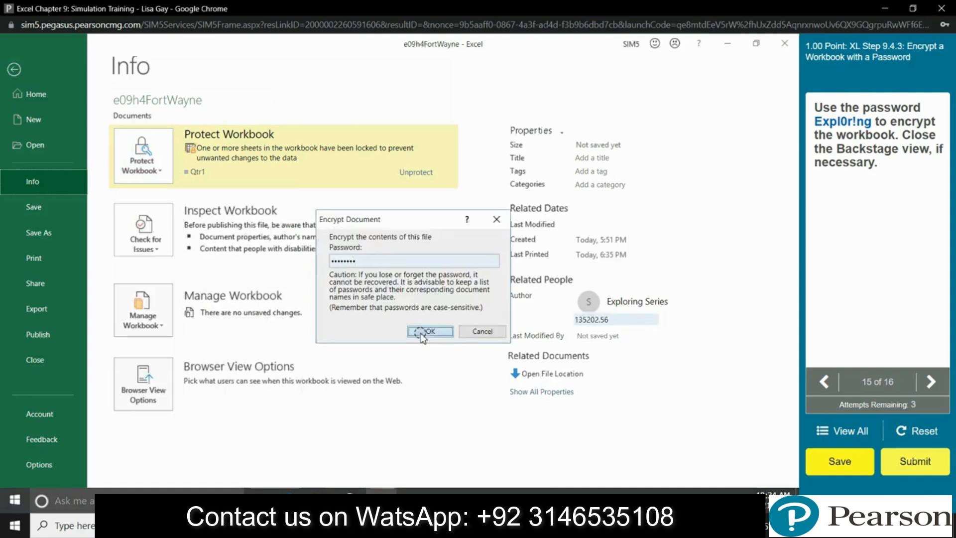
pyautogui.click(332, 260)
pyautogui.press('BackSpace')
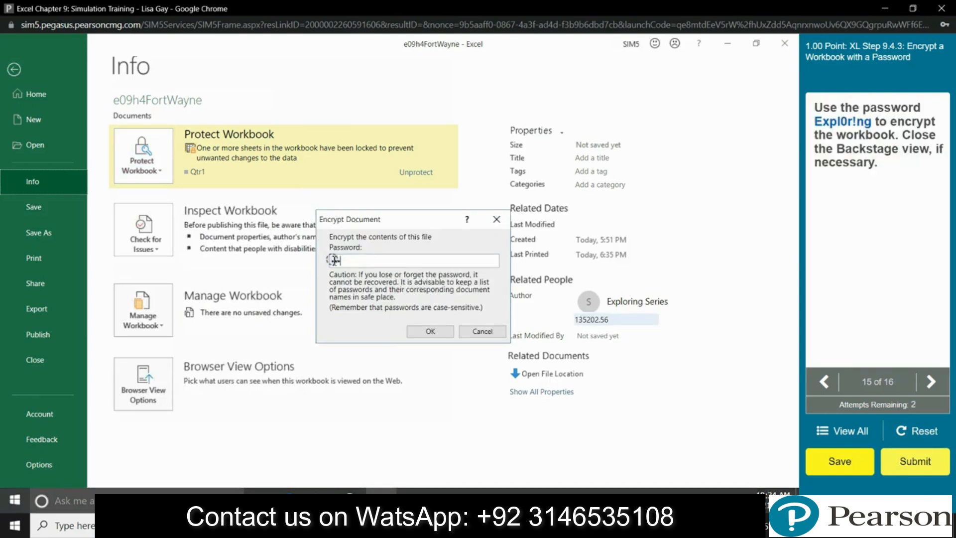
pyautogui.write('Expl0r!ng')
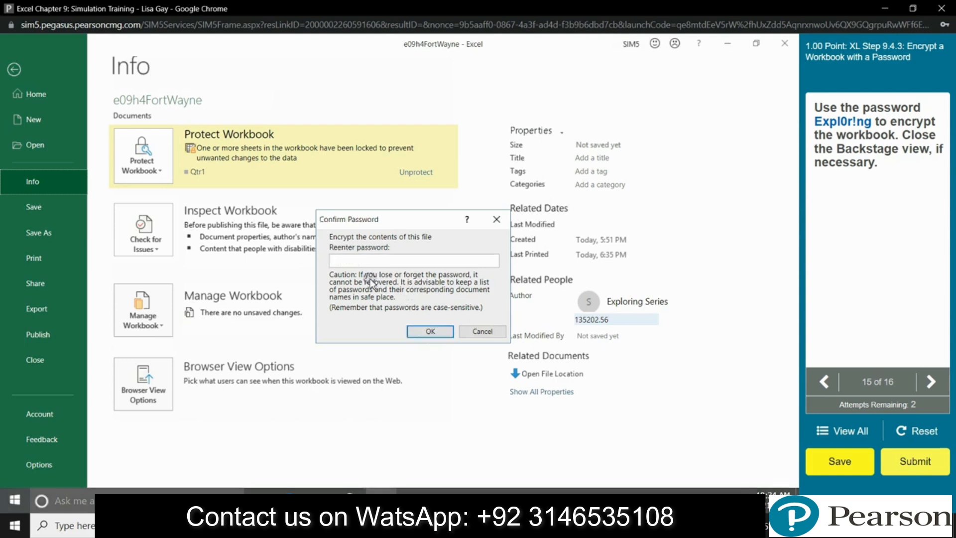
pyautogui.write('Expl0r!ng')
pyautogui.press('Return')
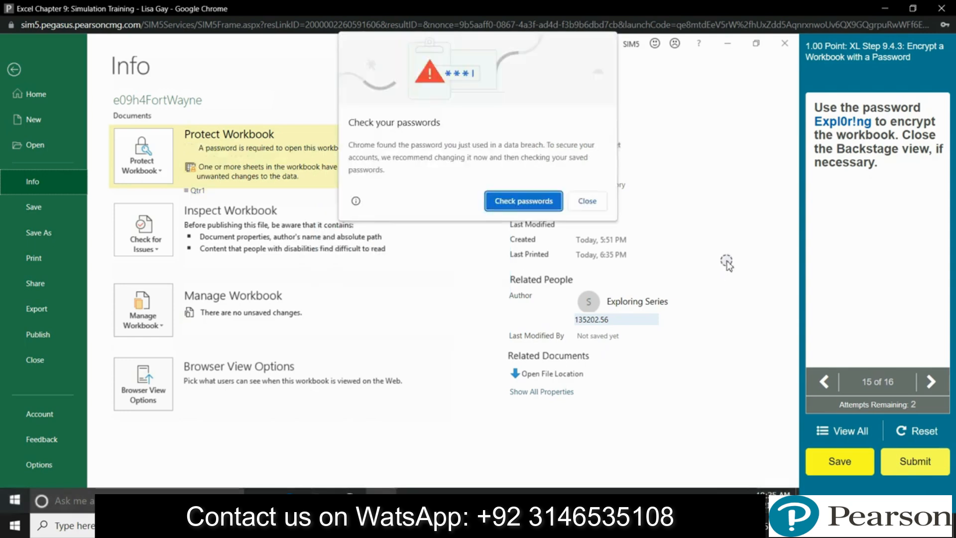
pyautogui.click(587, 202)
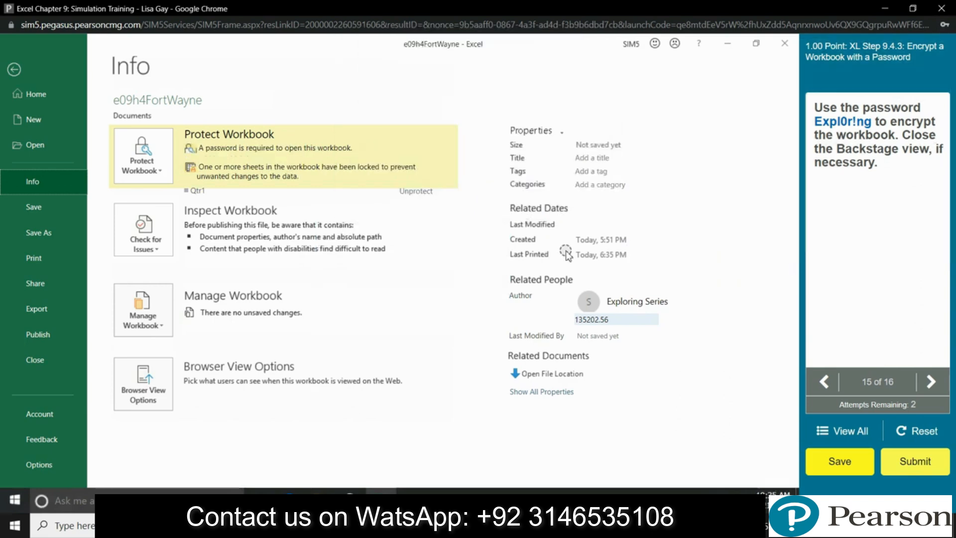
pyautogui.click(15, 70)
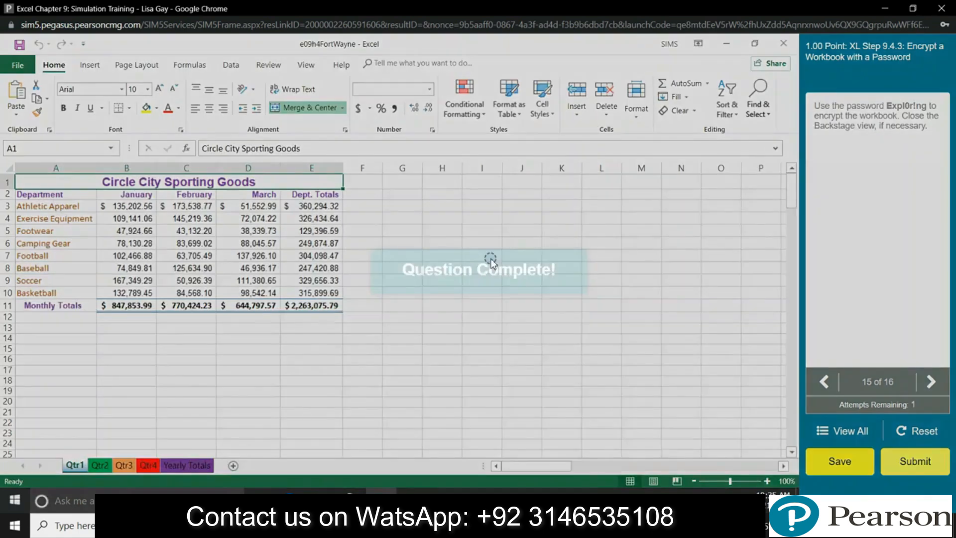